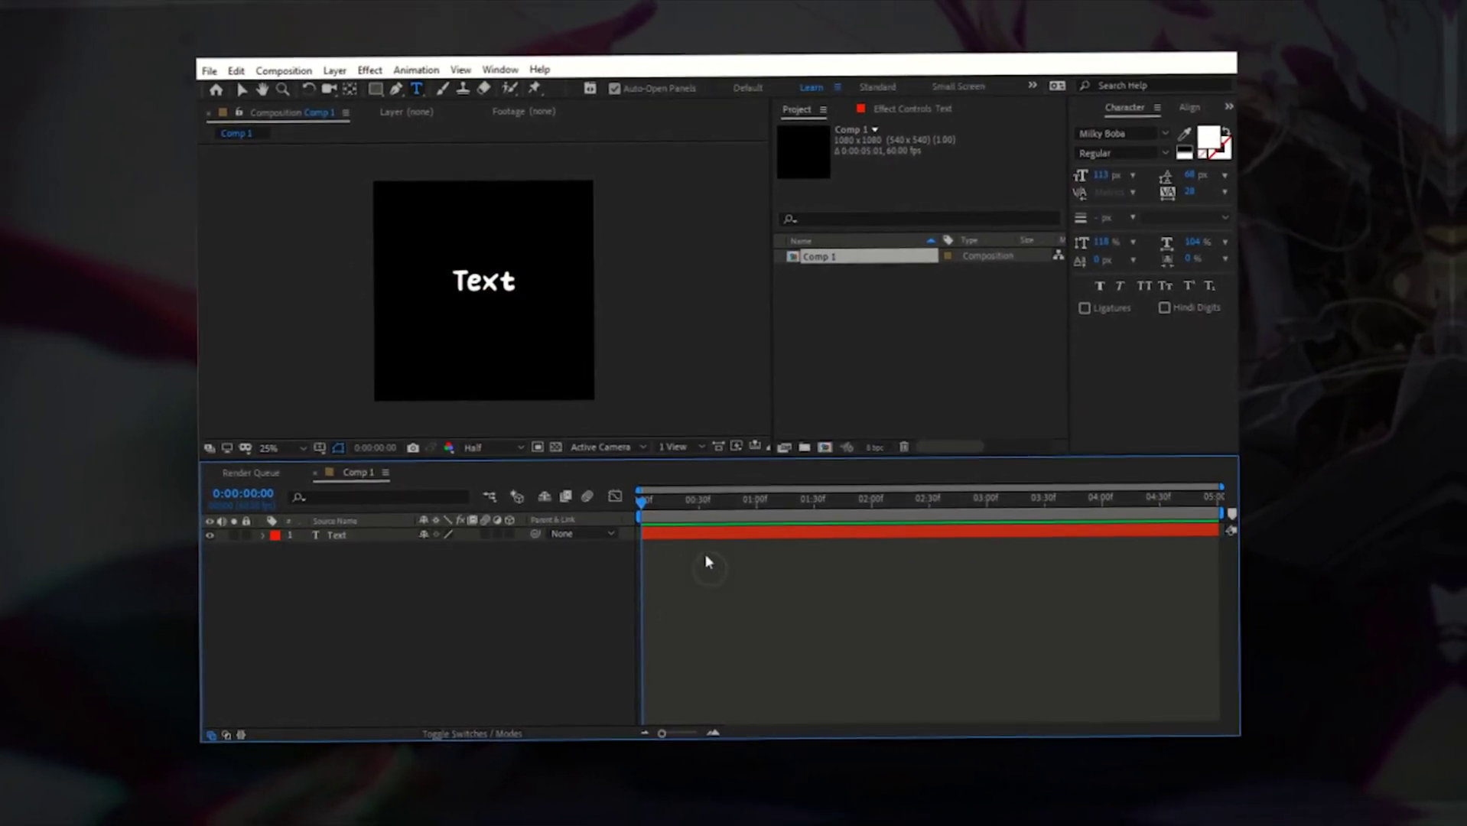
Create a Text Outlines shape layer from the Text layer and expand its properties.
left_click(685, 534)
right_click(673, 535)
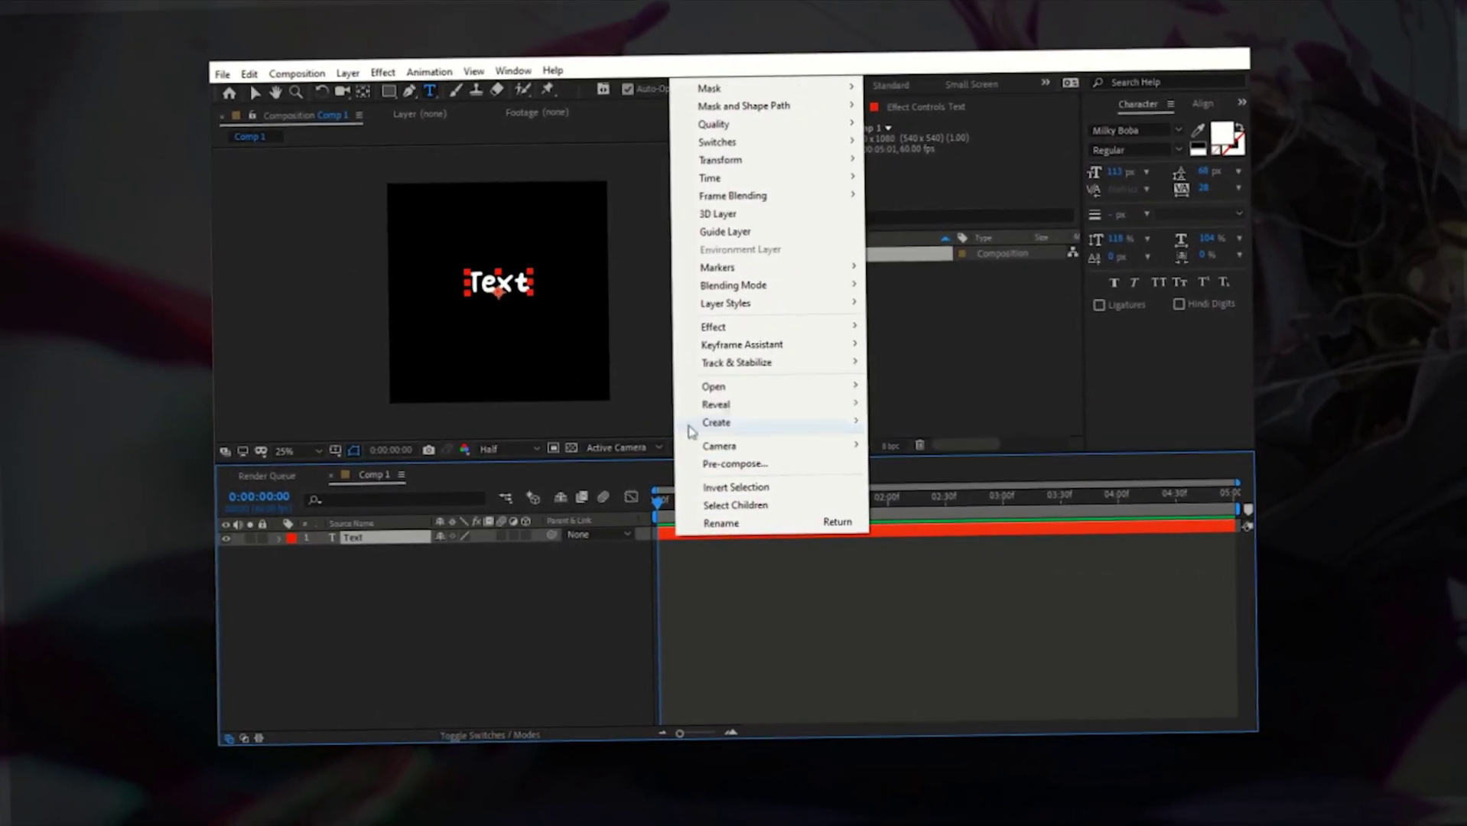
mouse_move(719, 422)
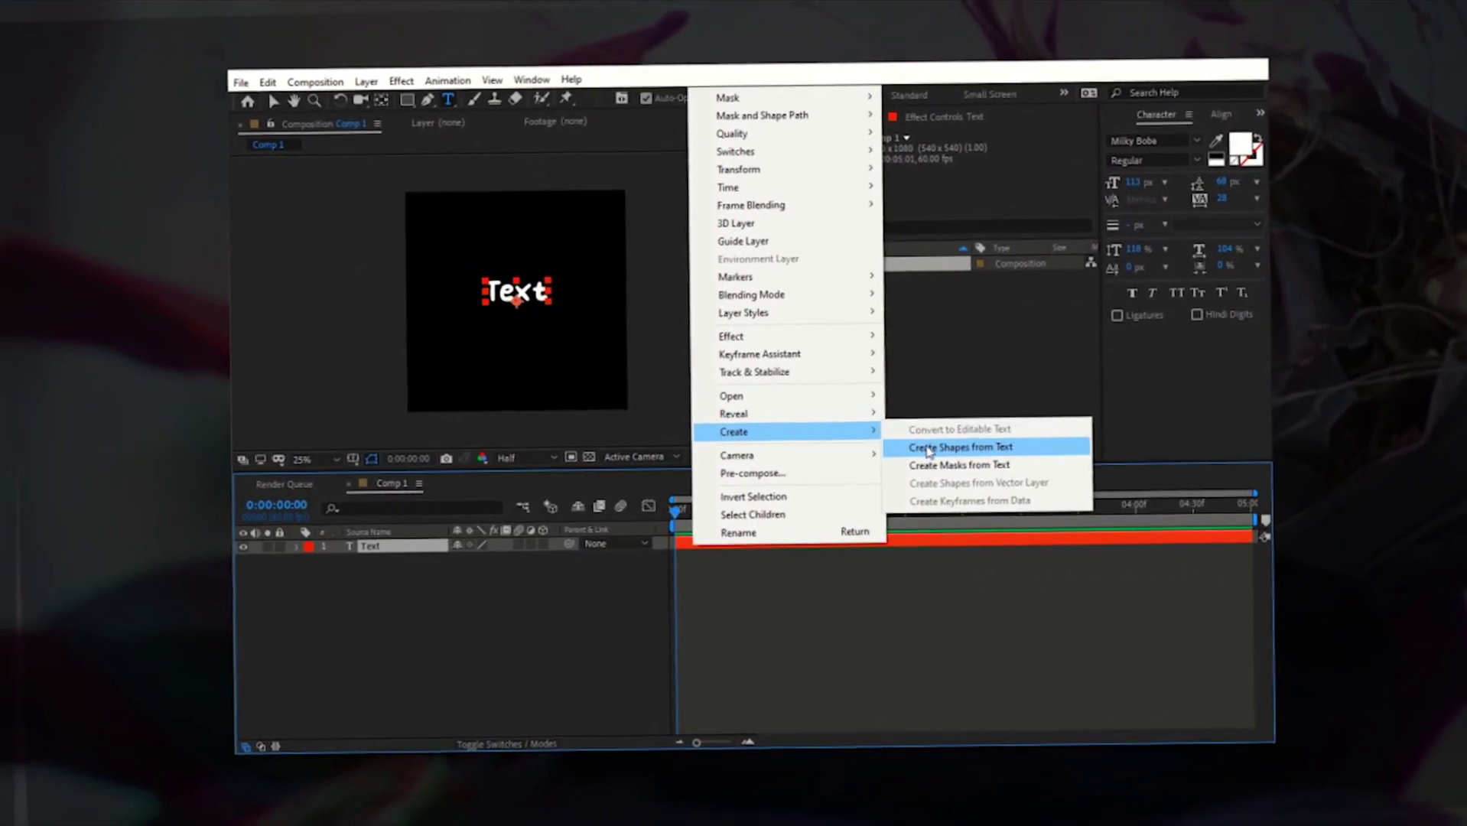
left_click(920, 442)
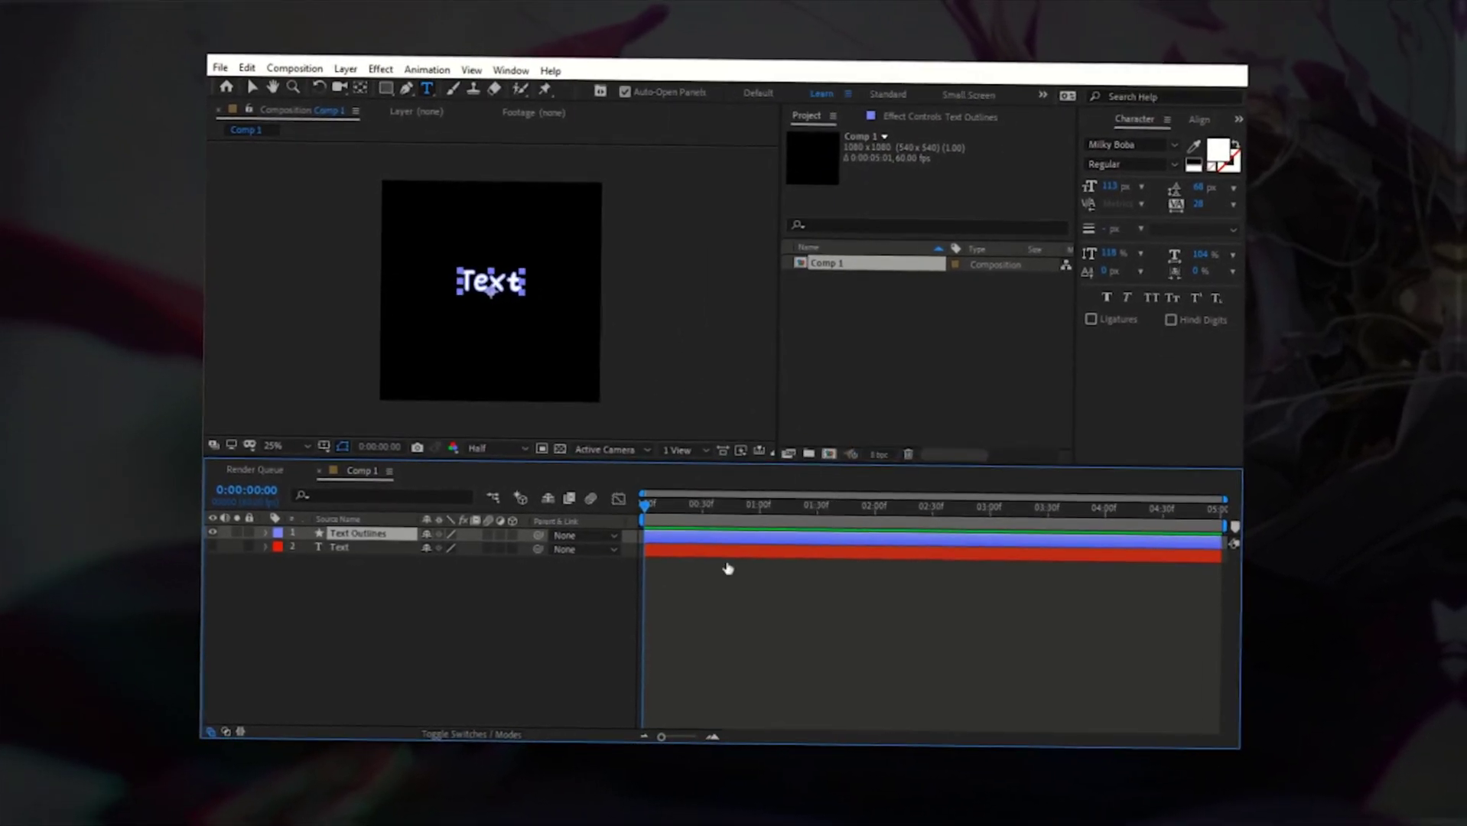
left_click(286, 538)
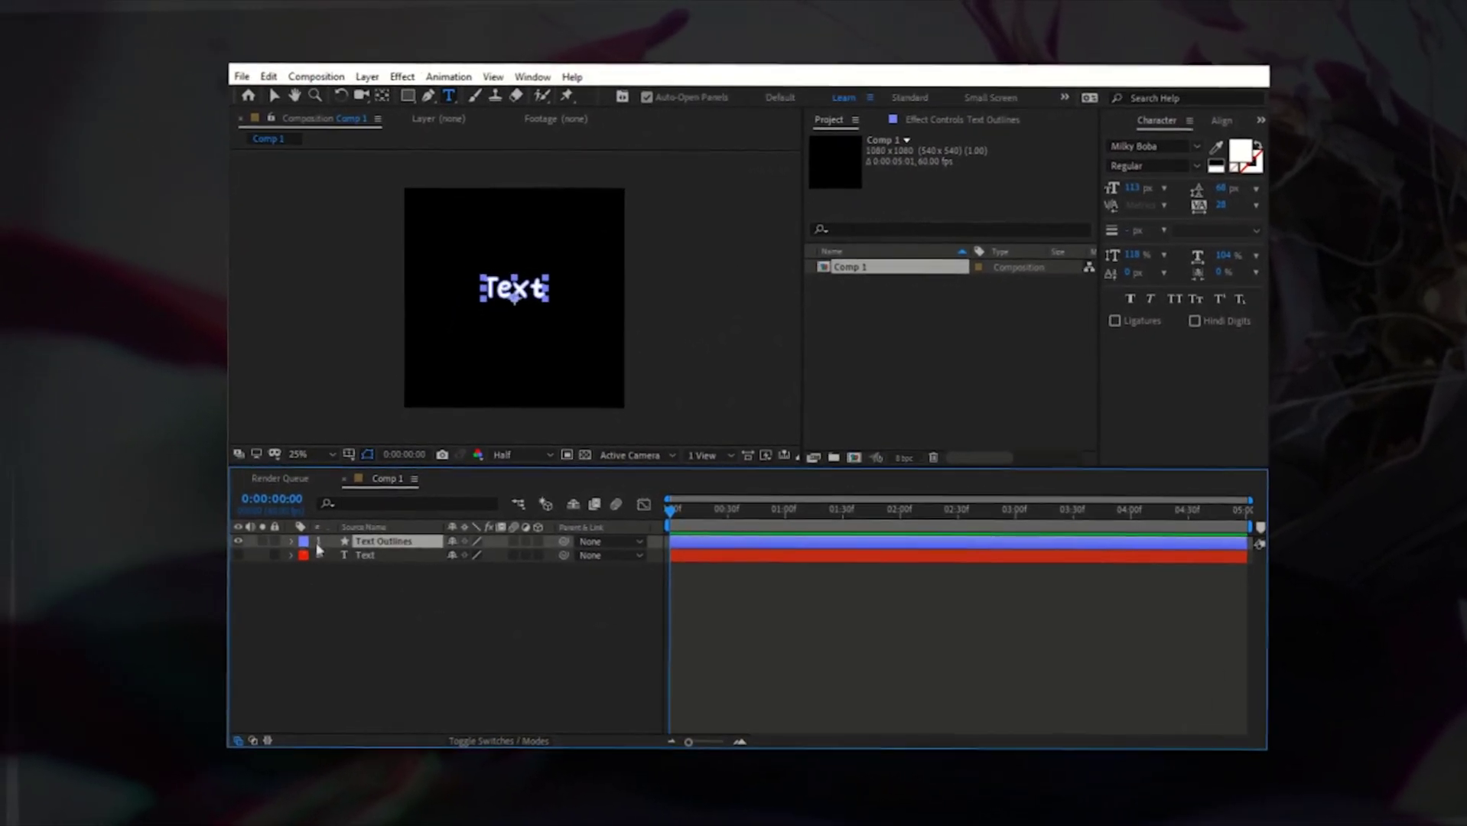
Add Offset Paths to Text Outlines with an Amount of 0.
left_click(543, 558)
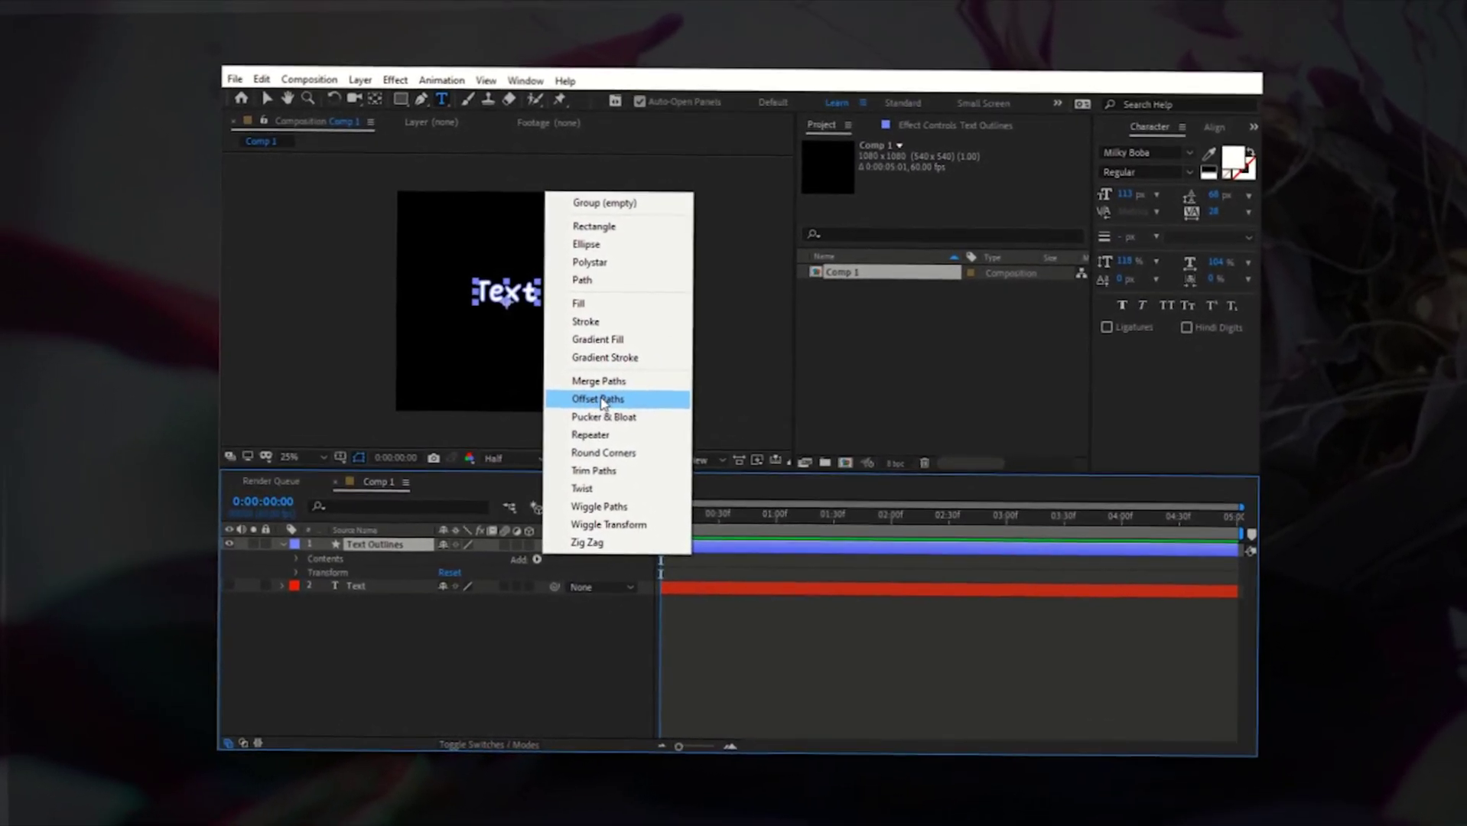
left_click(579, 399)
left_click(304, 631)
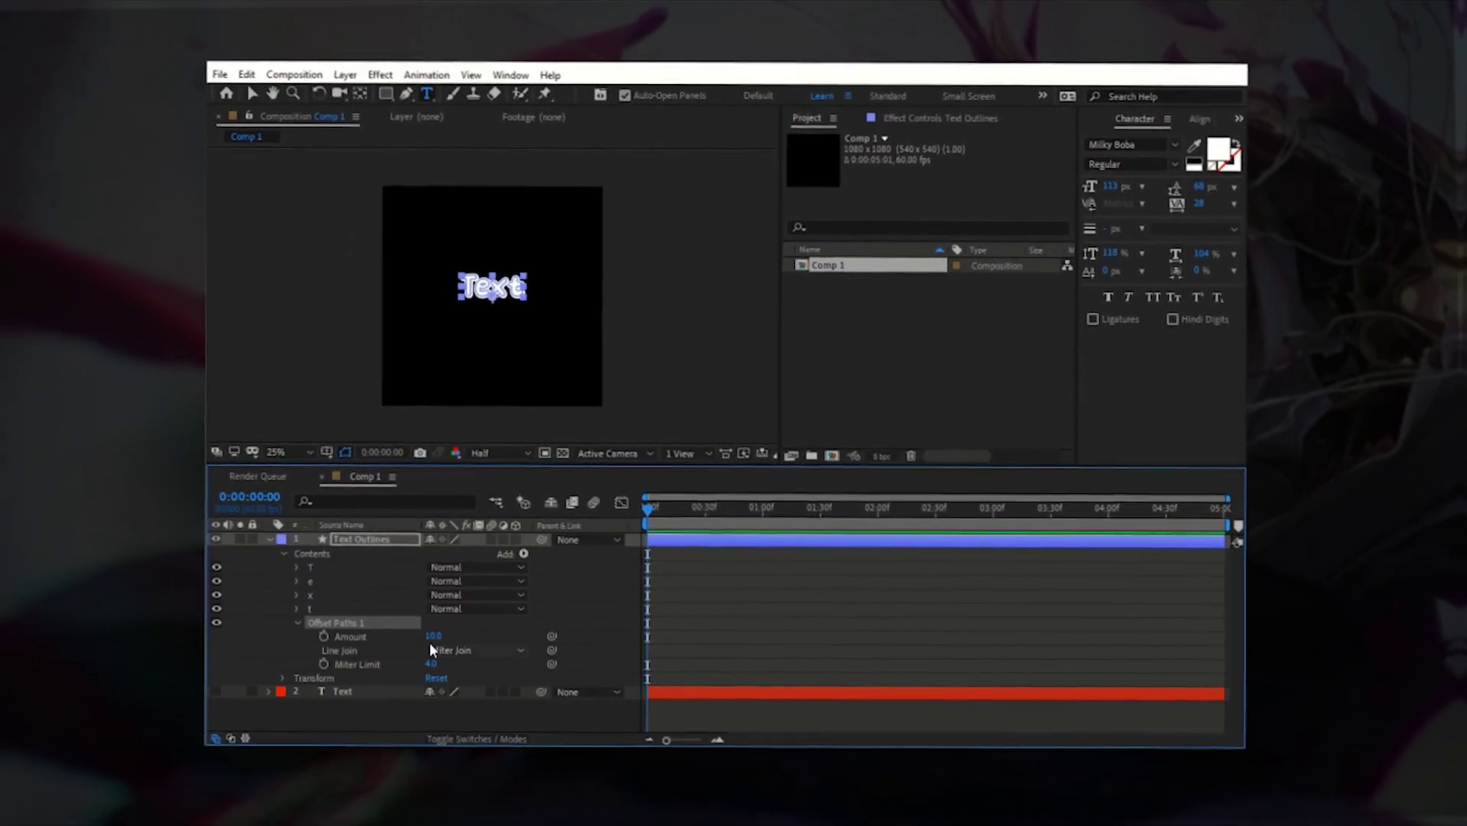
left_click(432, 636)
type("0")
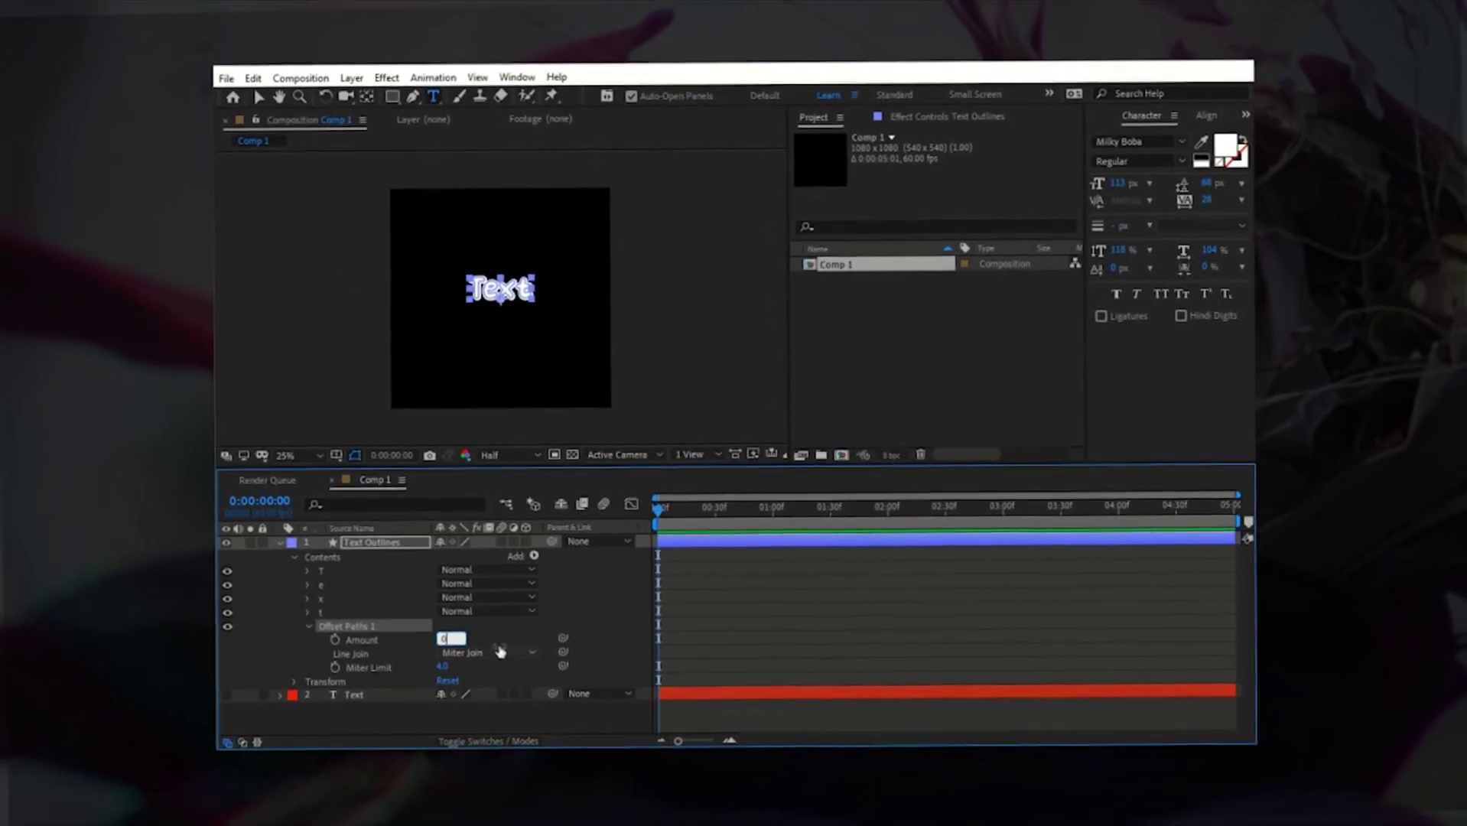
left_click(490, 641)
Keyframe Amount at 0 around 1:22 and -15 at the start, then preview.
left_click_drag(673, 509, 749, 522)
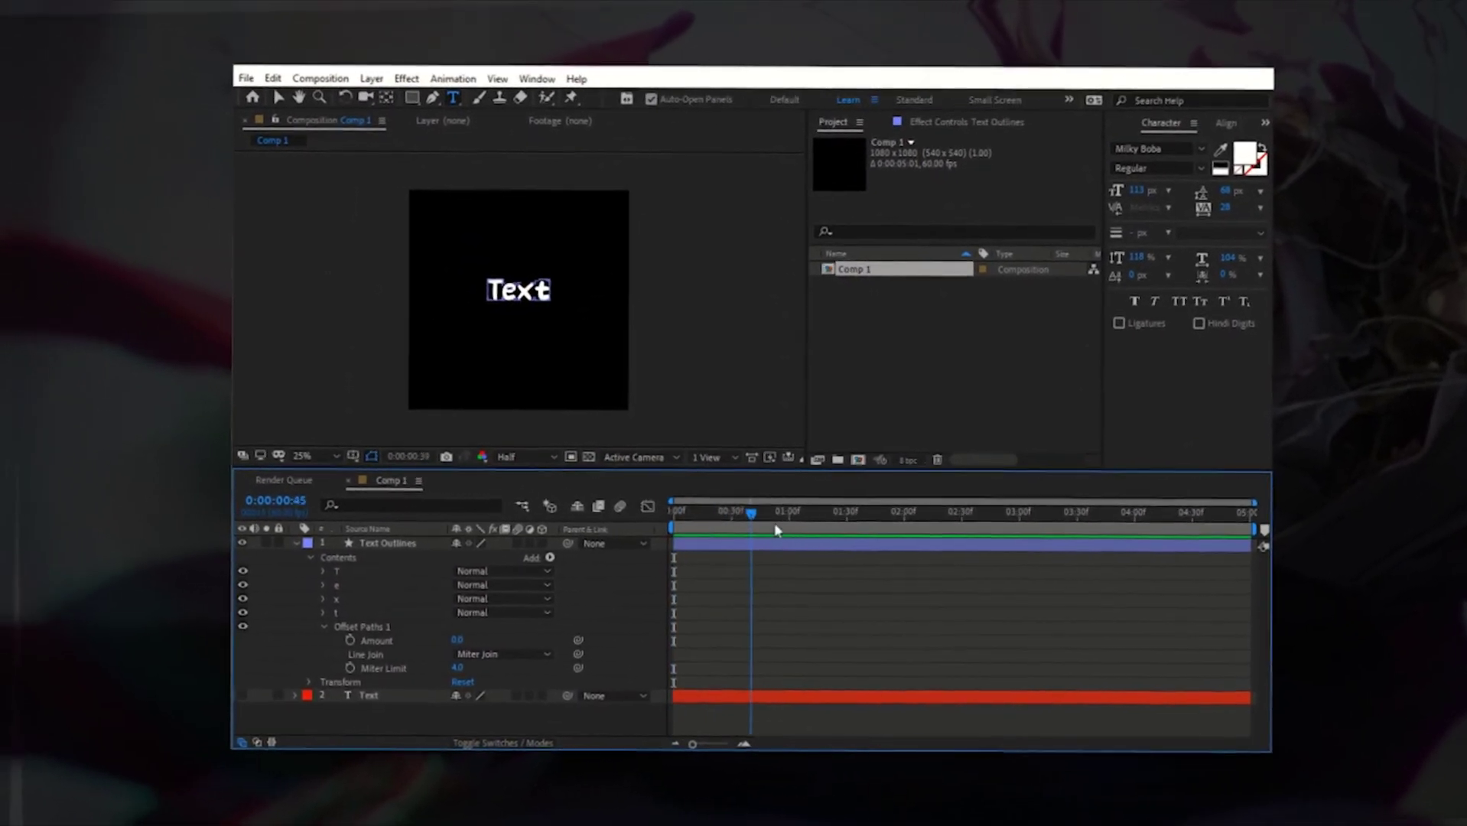
left_click(811, 526)
left_click(331, 639)
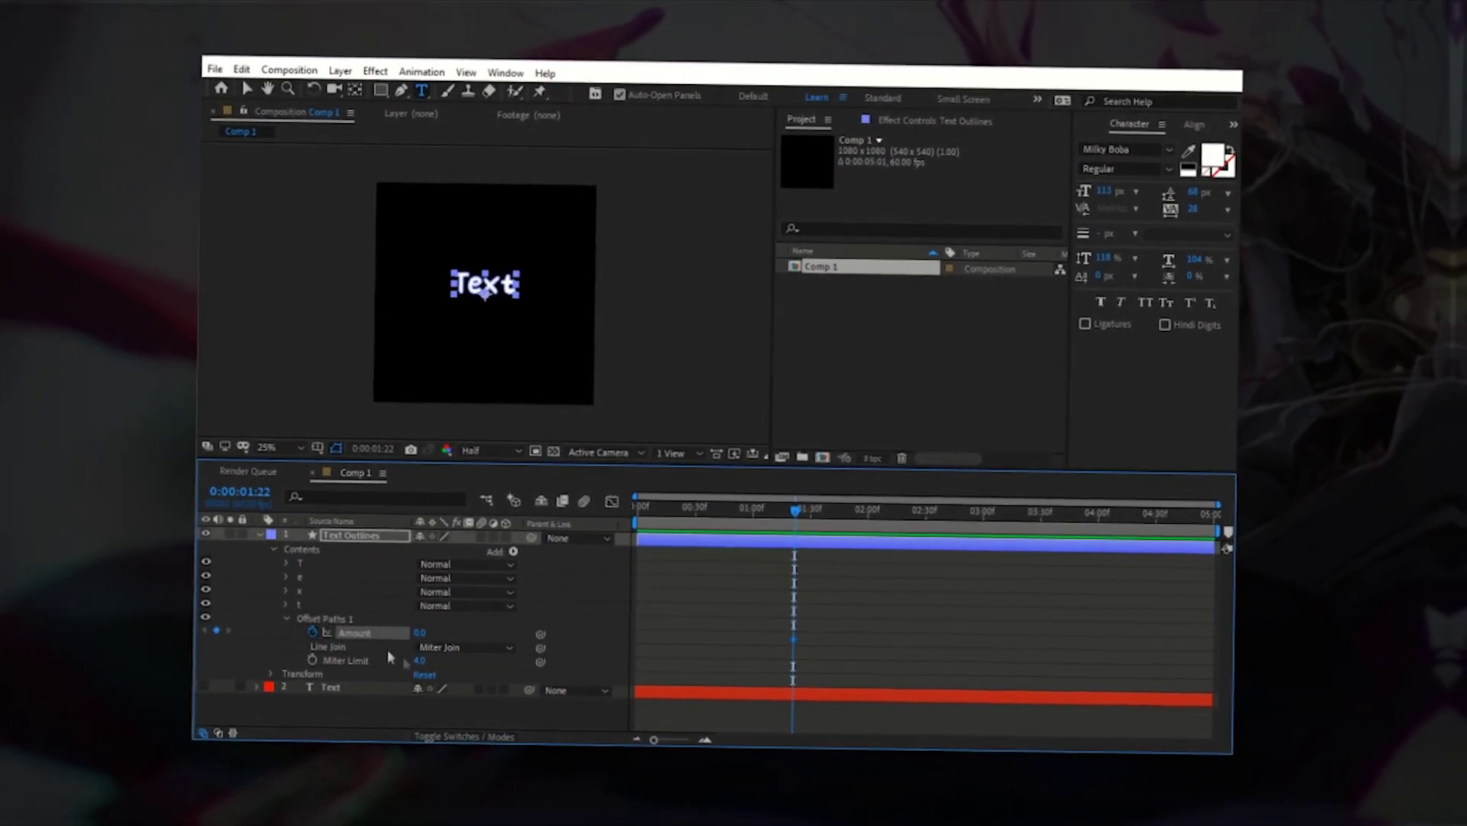
key("Home")
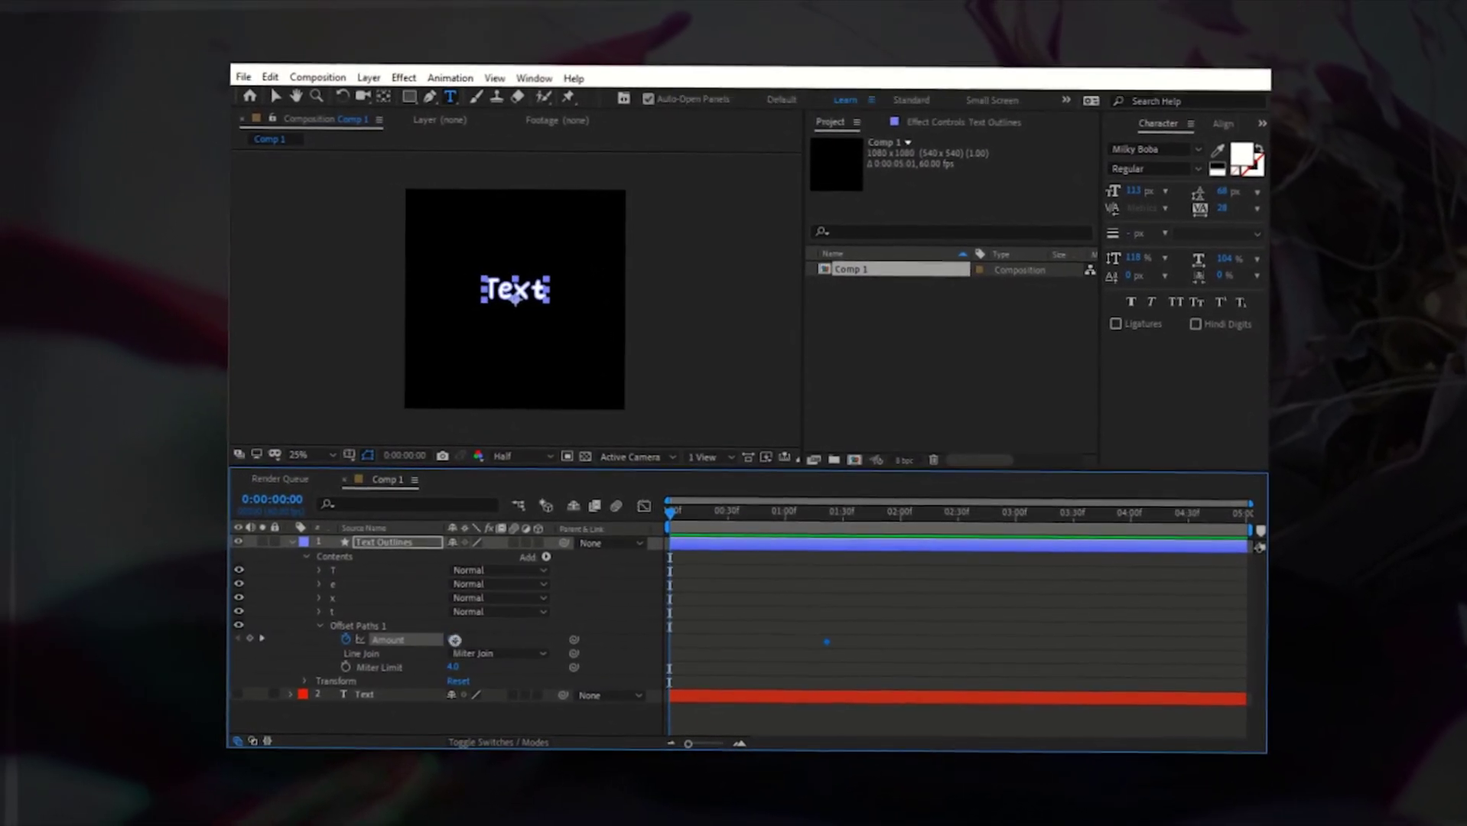
left_click_drag(446, 643, 460, 644)
scroll(547, 327, "up", 1)
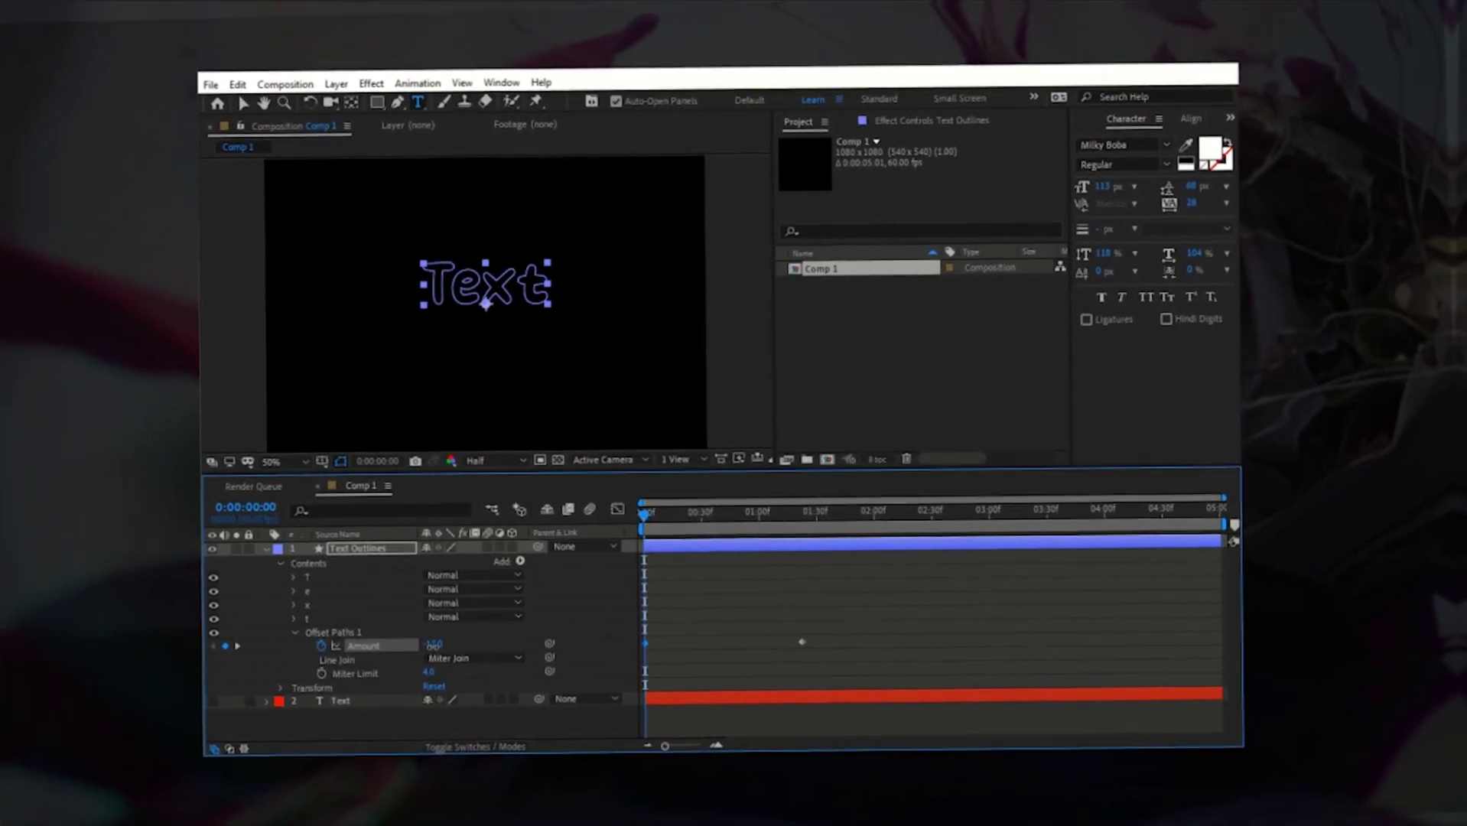
left_click_drag(811, 633, 806, 637)
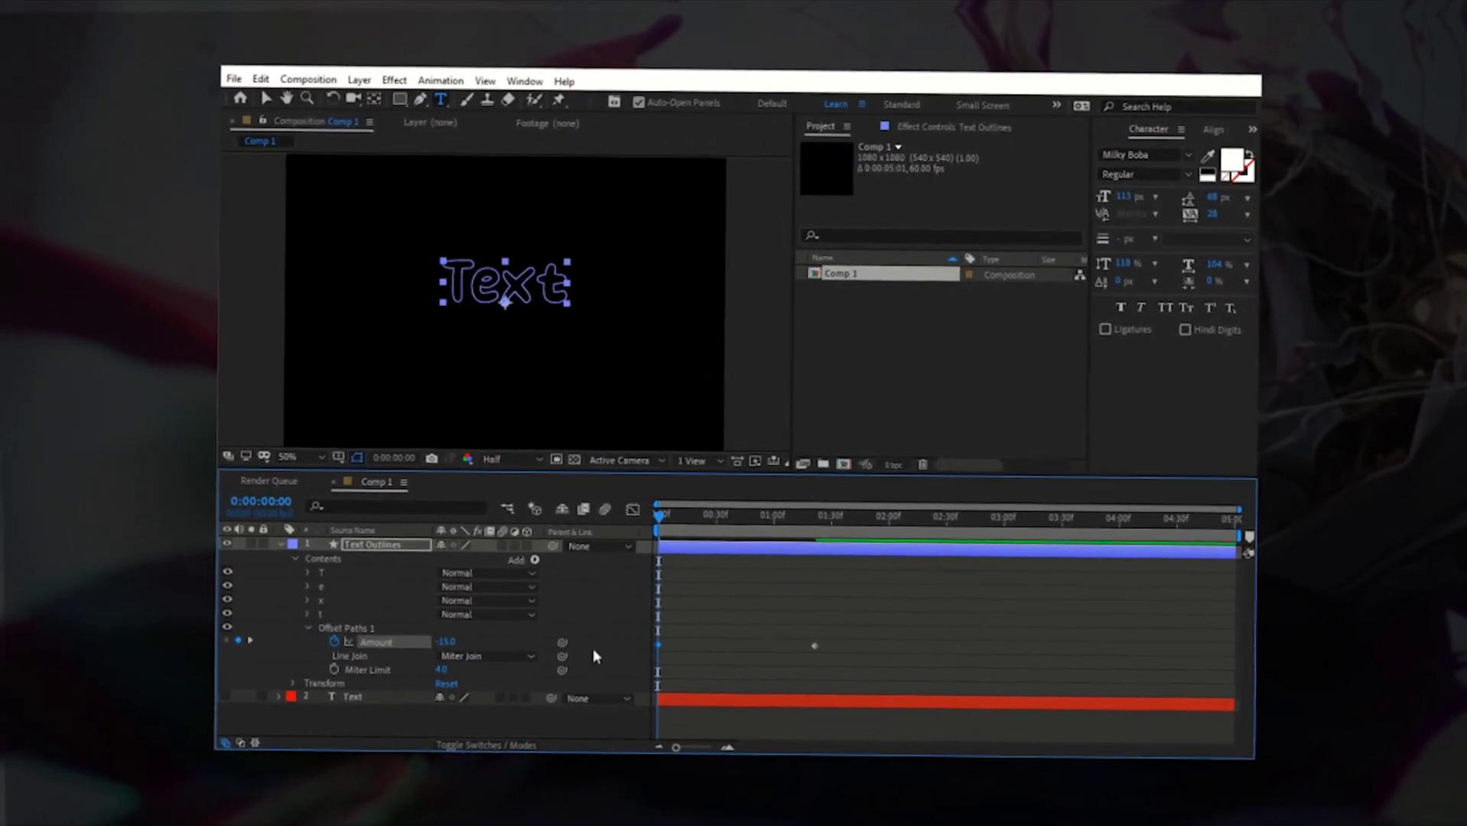
key("space")
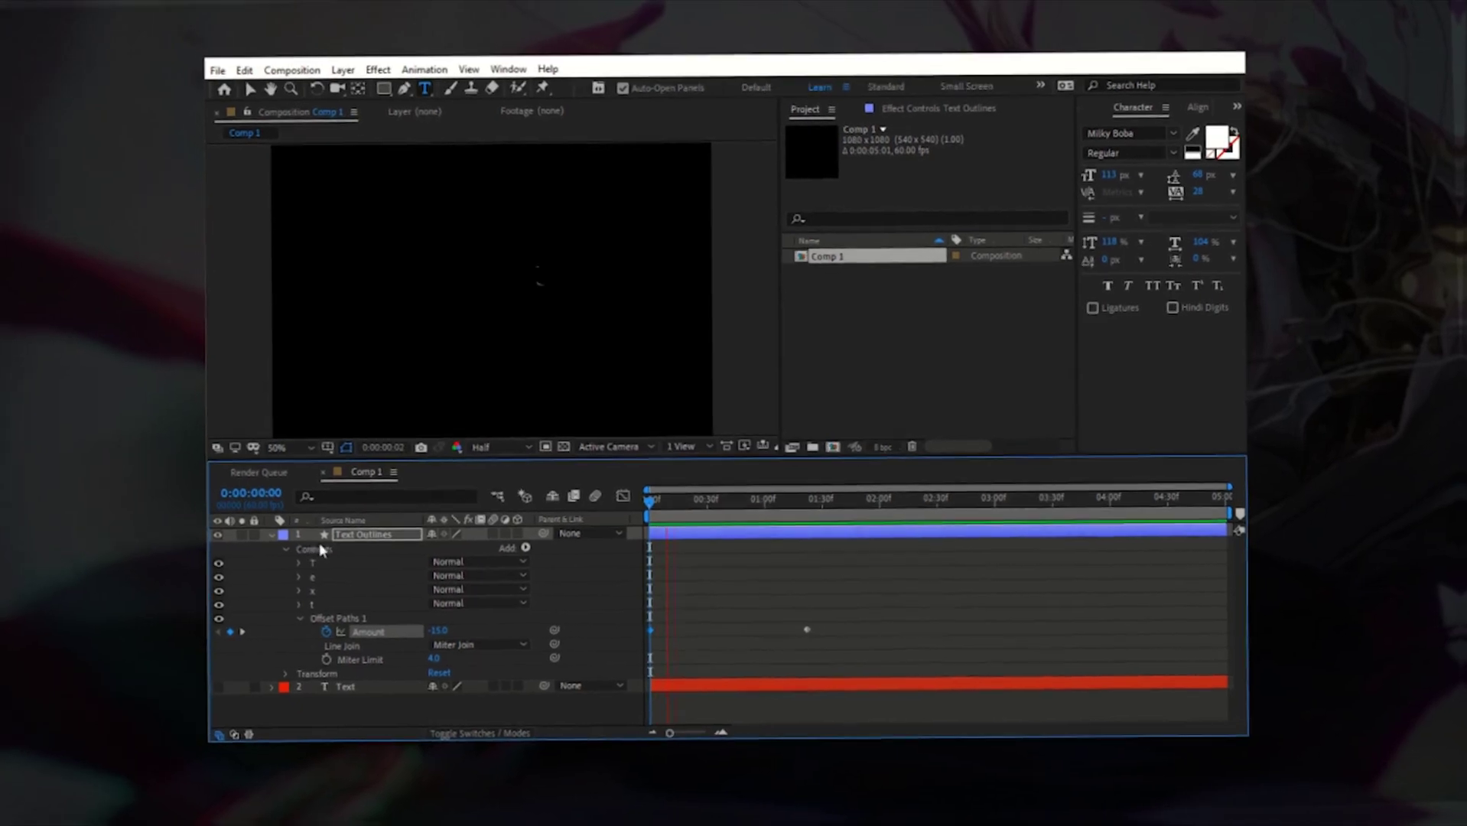
key("space")
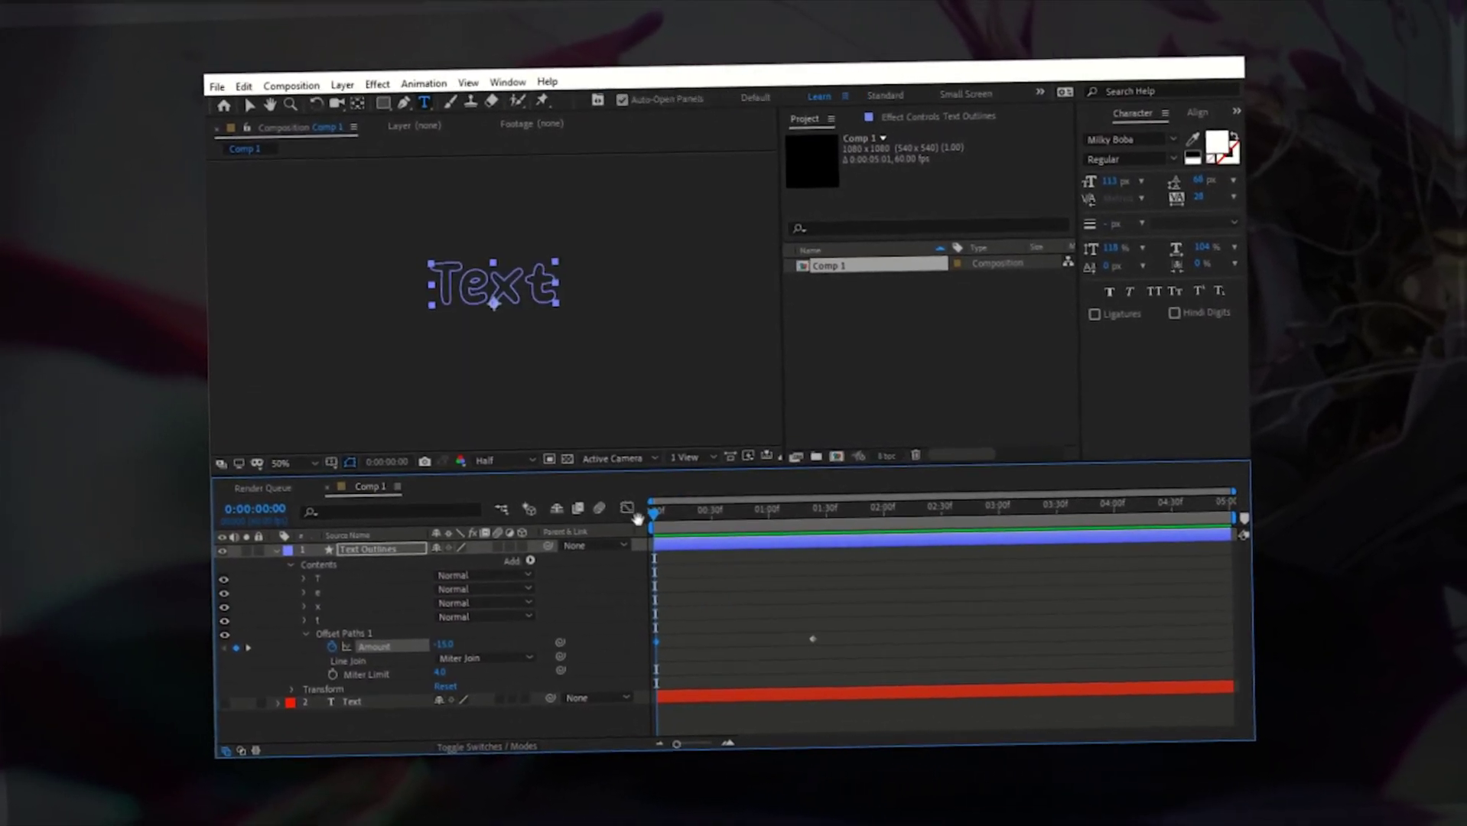
key("space")
key("space")
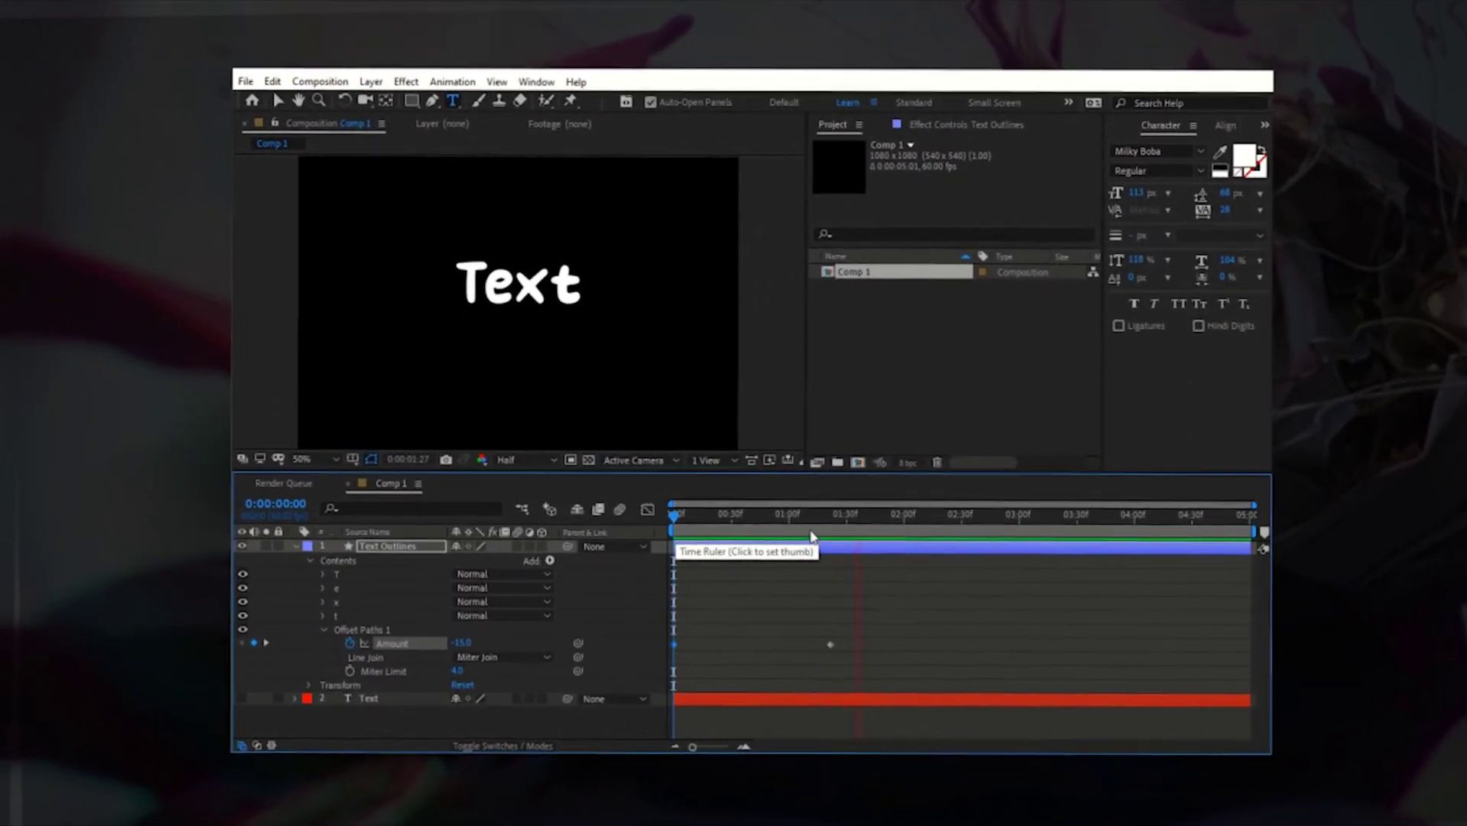
Move the second Amount keyframe later and apply Easy Ease to both keyframes.
left_click_drag(836, 641, 869, 636)
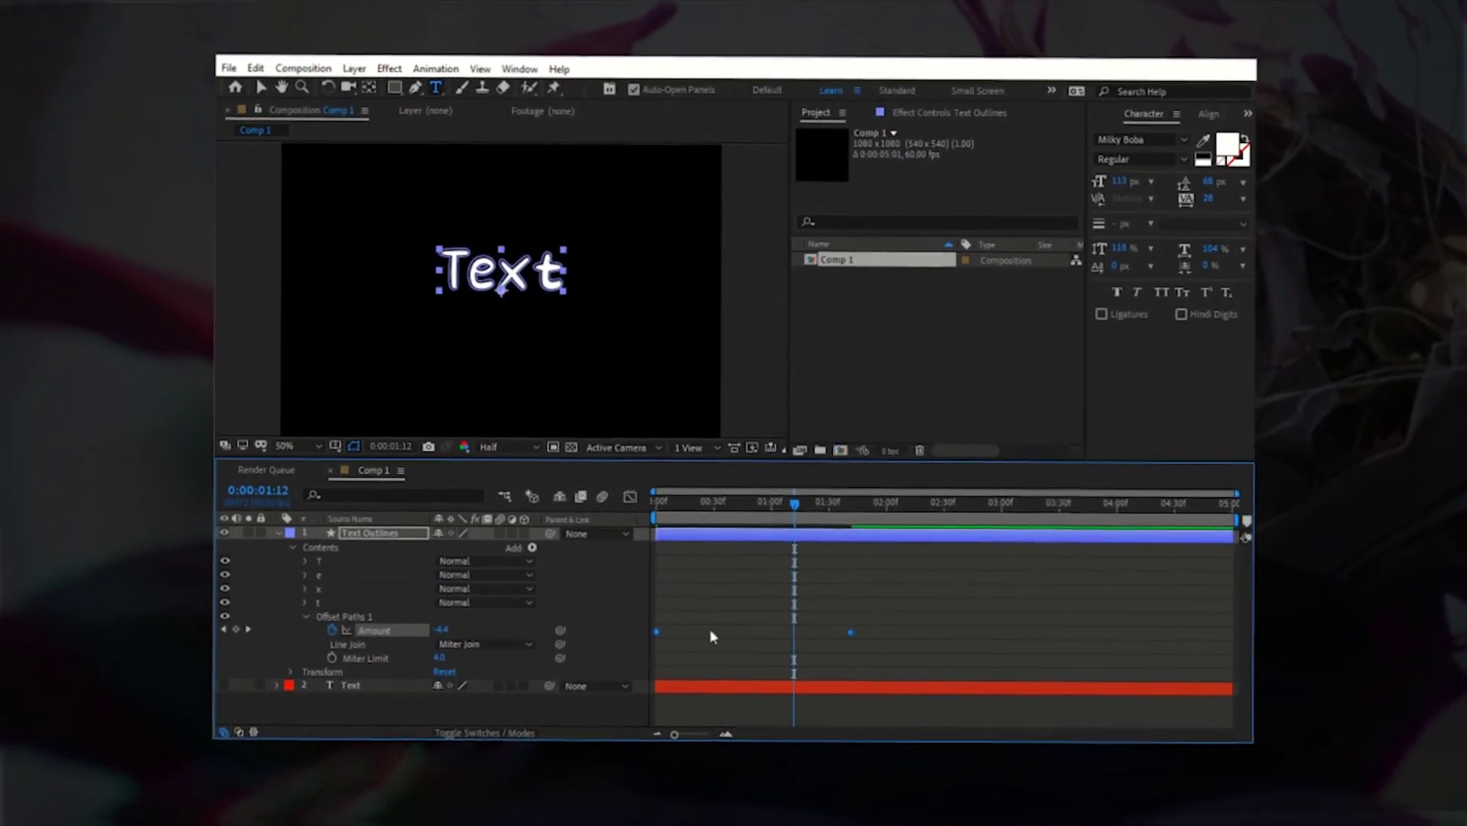
right_click(662, 638)
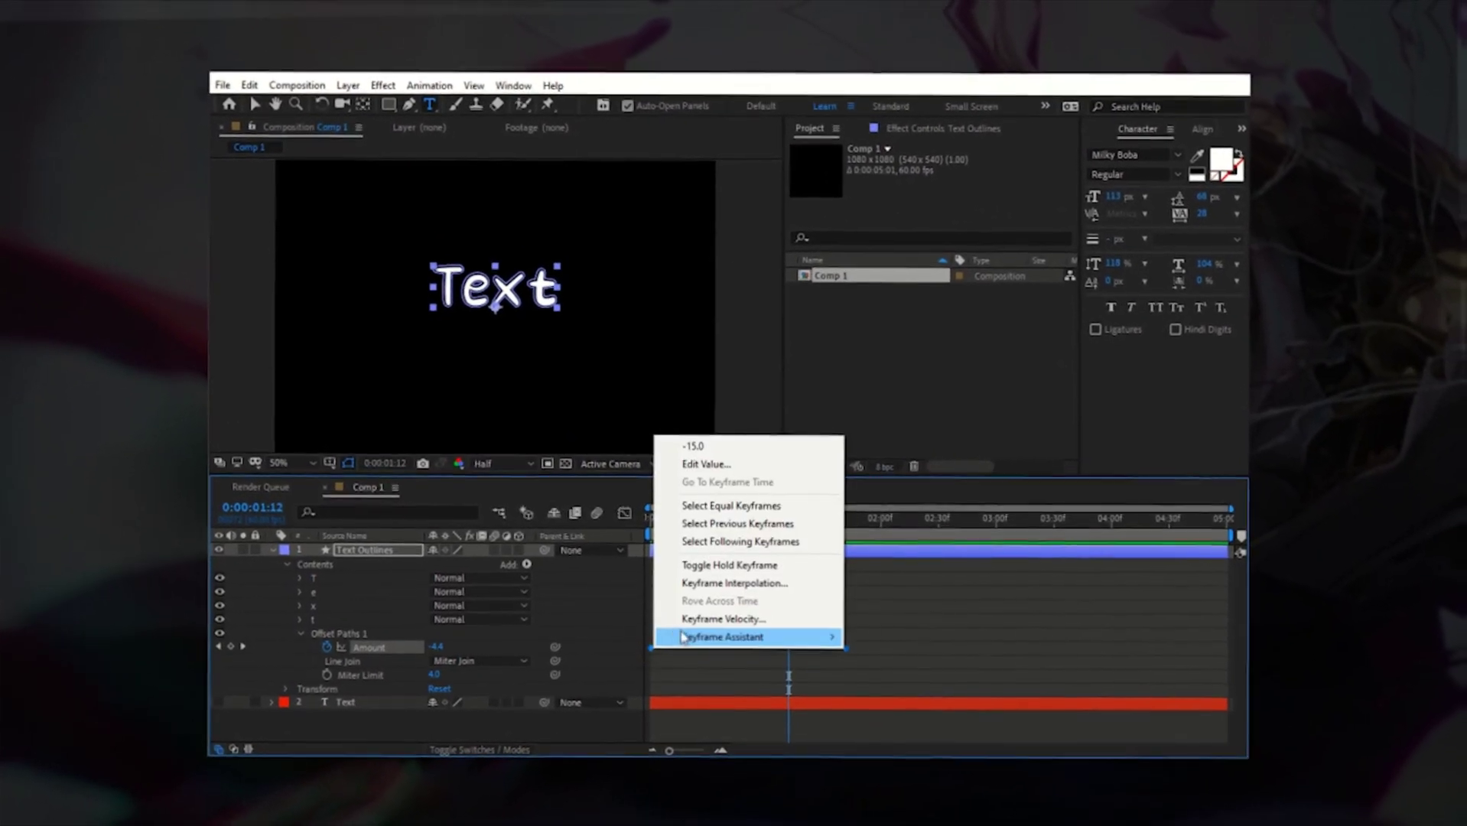
mouse_move(735, 630)
left_click(901, 685)
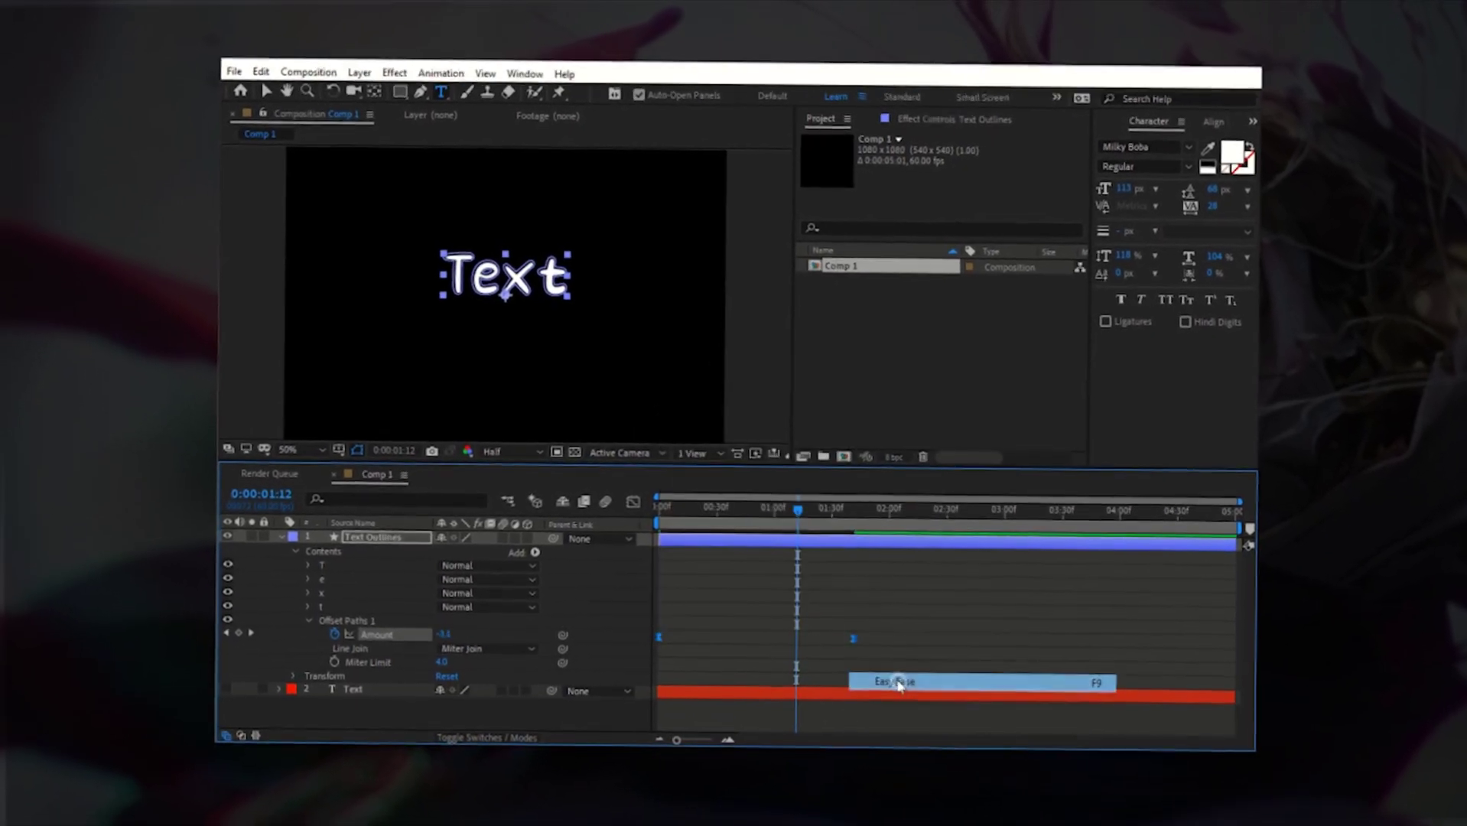
Reshape the Amount speed graph so it starts steep and then flattens.
key("shift+F3")
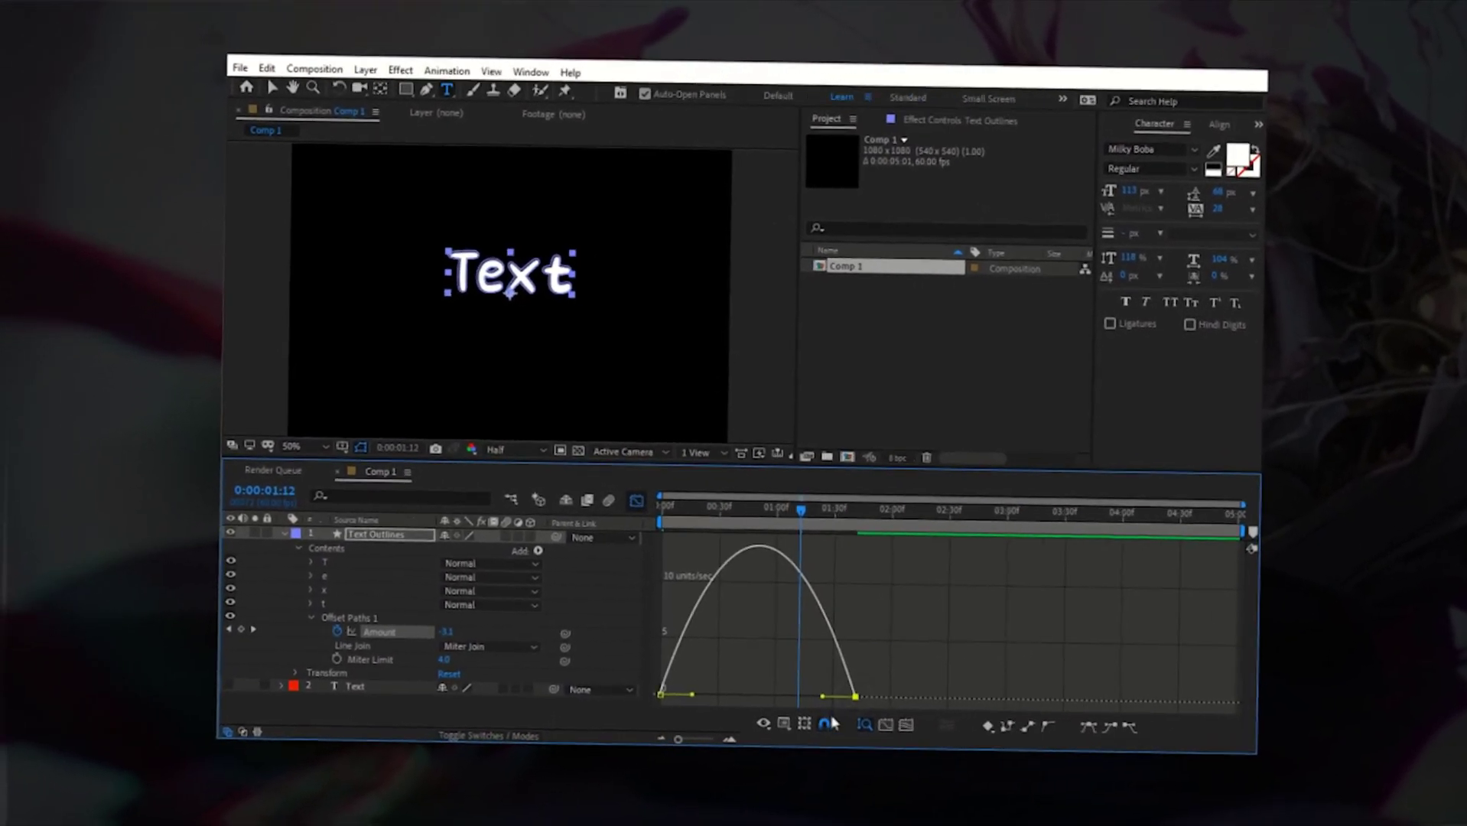
left_click_drag(707, 692, 645, 700)
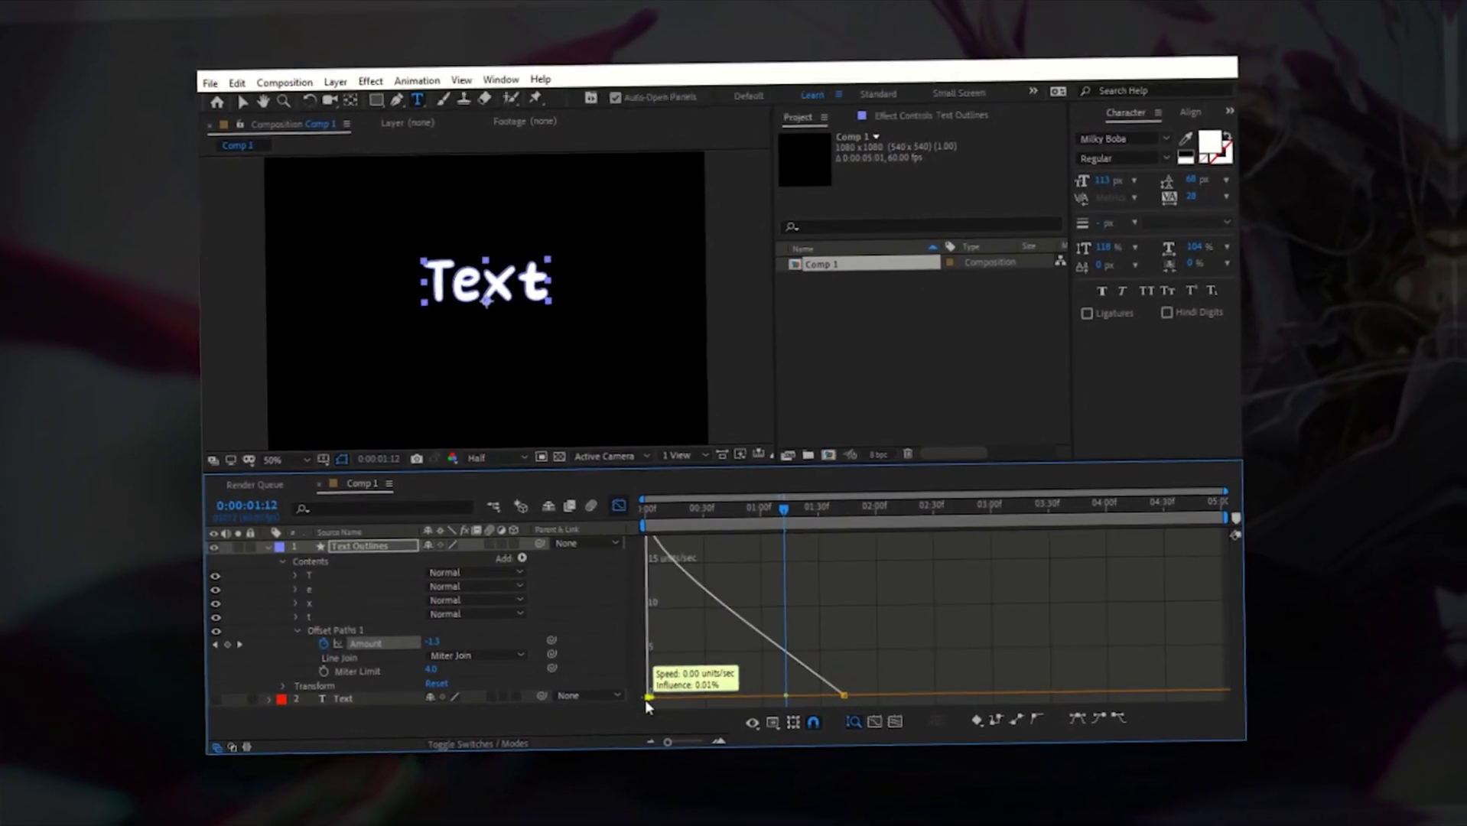
left_click_drag(796, 694, 790, 693)
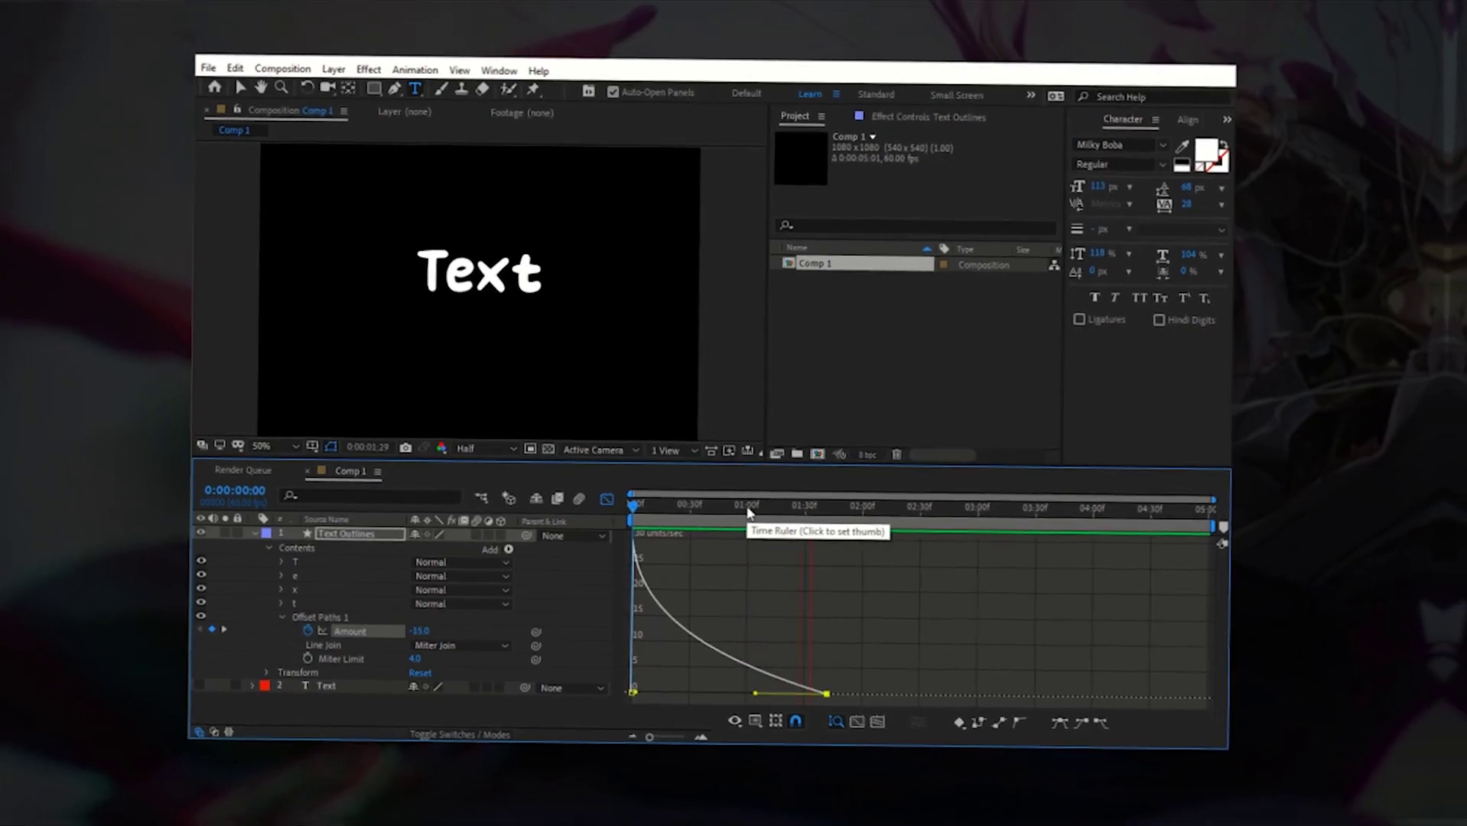
left_click(618, 498)
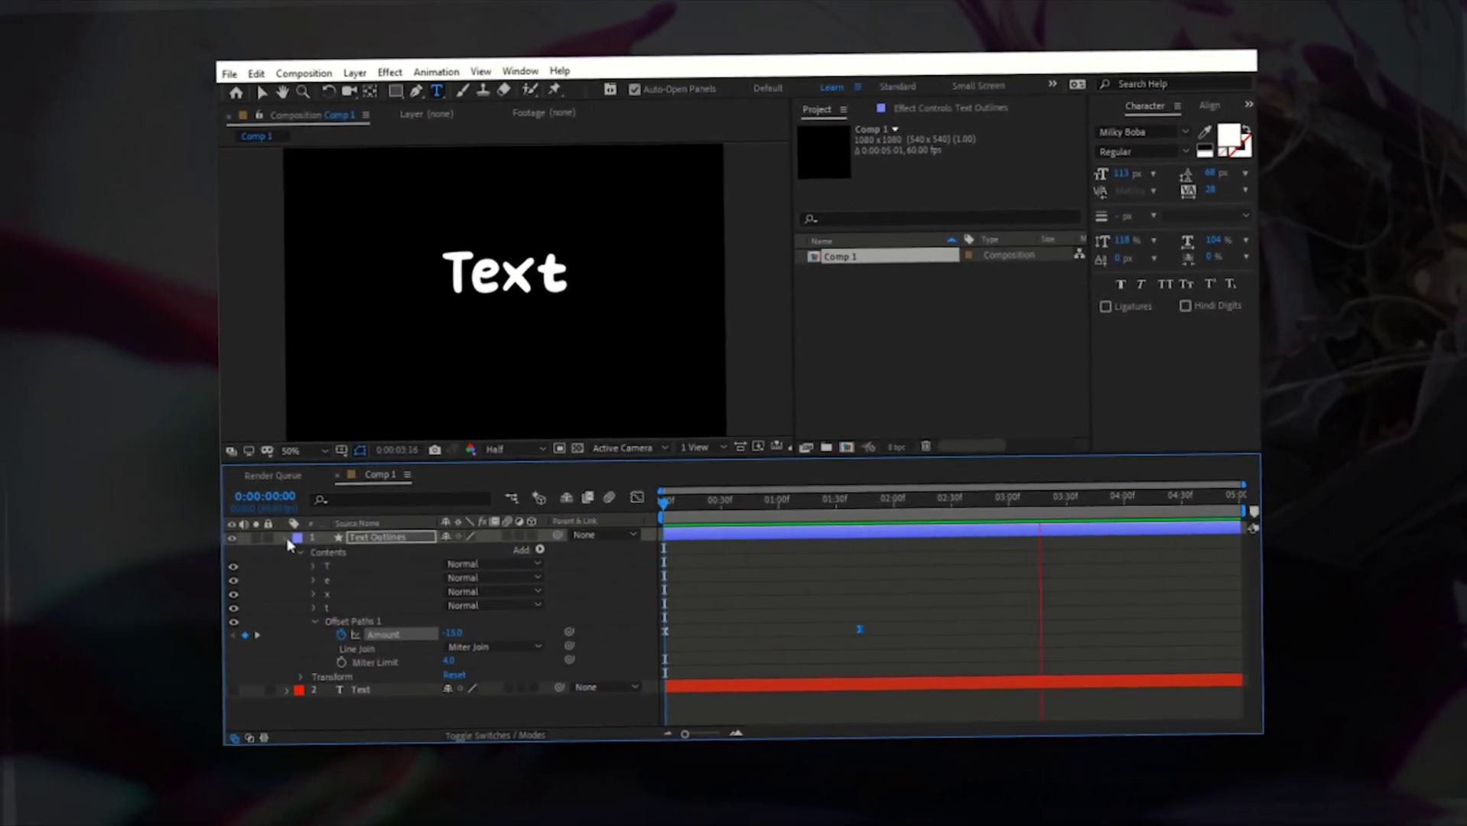
Pre-compose both text layers into a precomp named 'Text' and return to the start.
key("u")
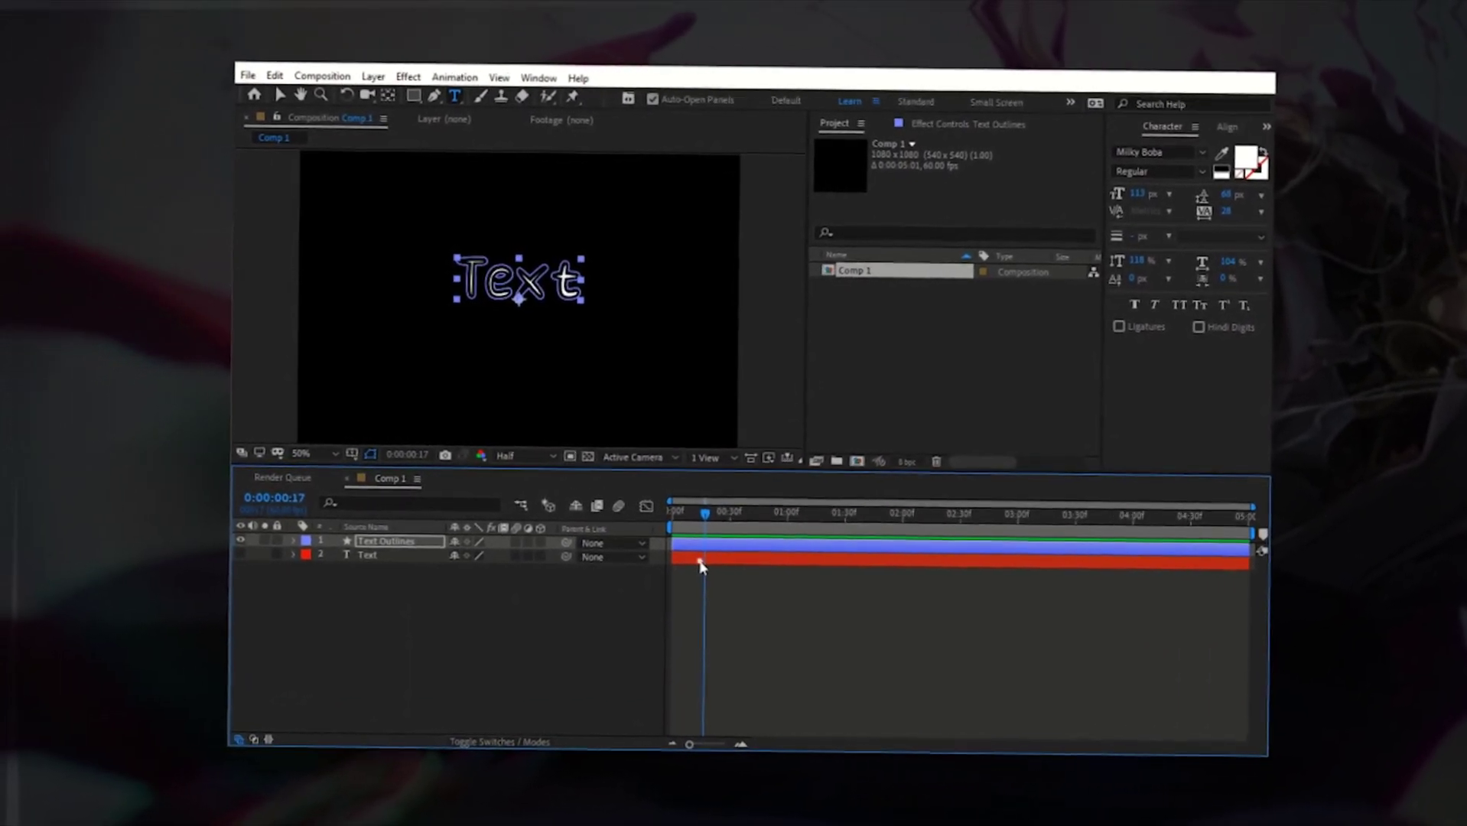
right_click(681, 559)
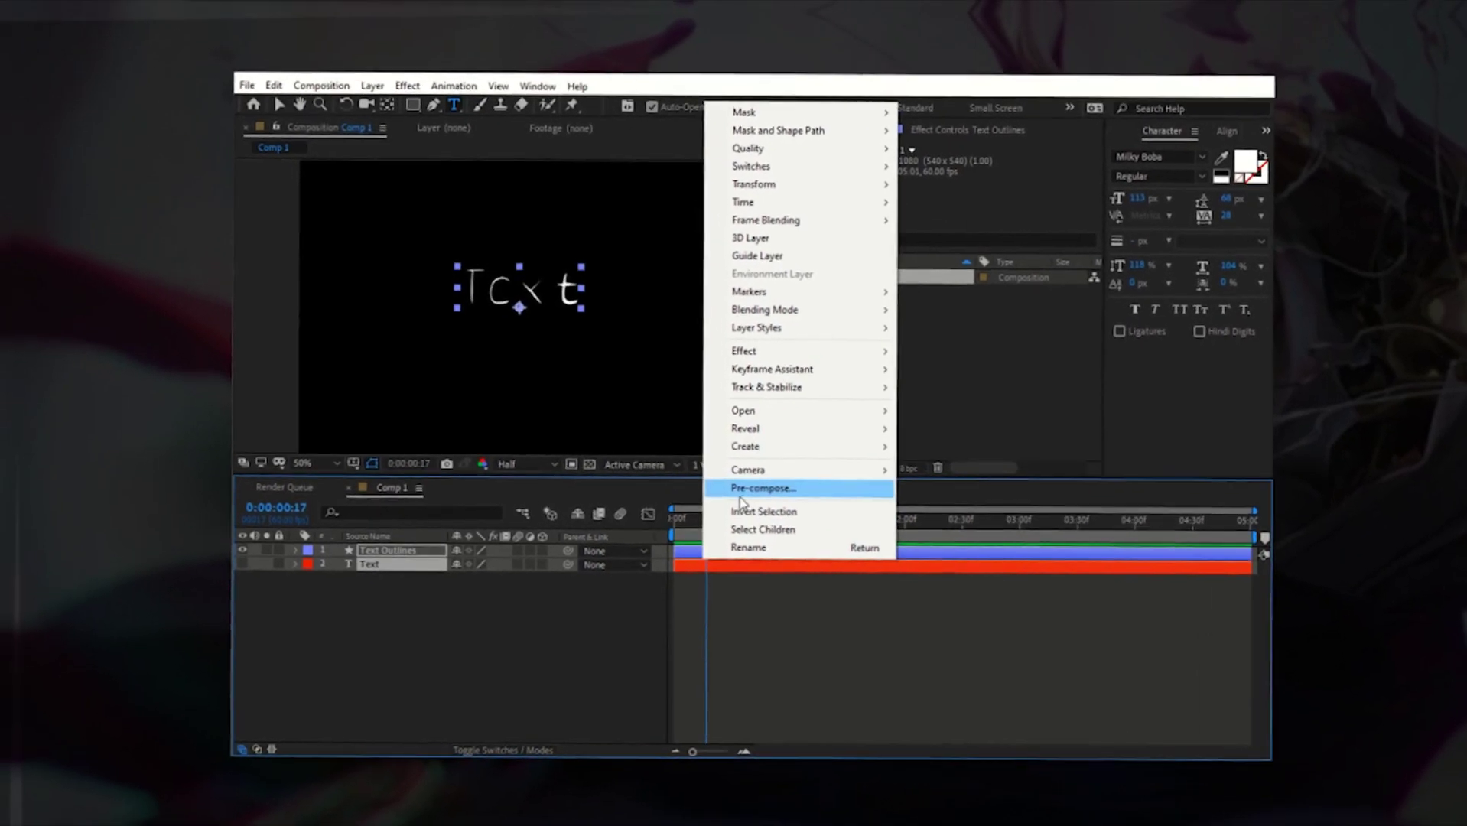
left_click(756, 468)
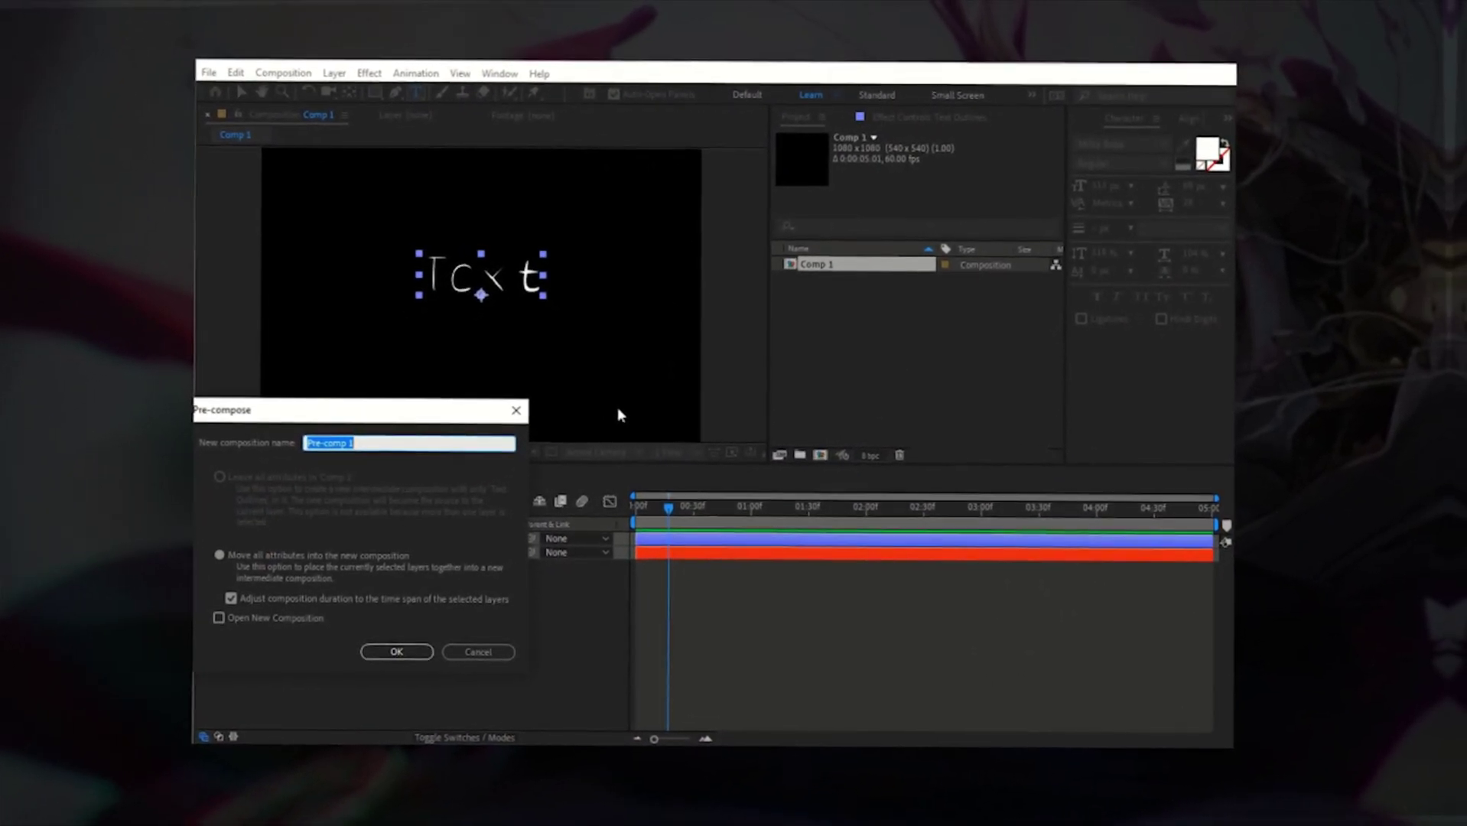
type("Text")
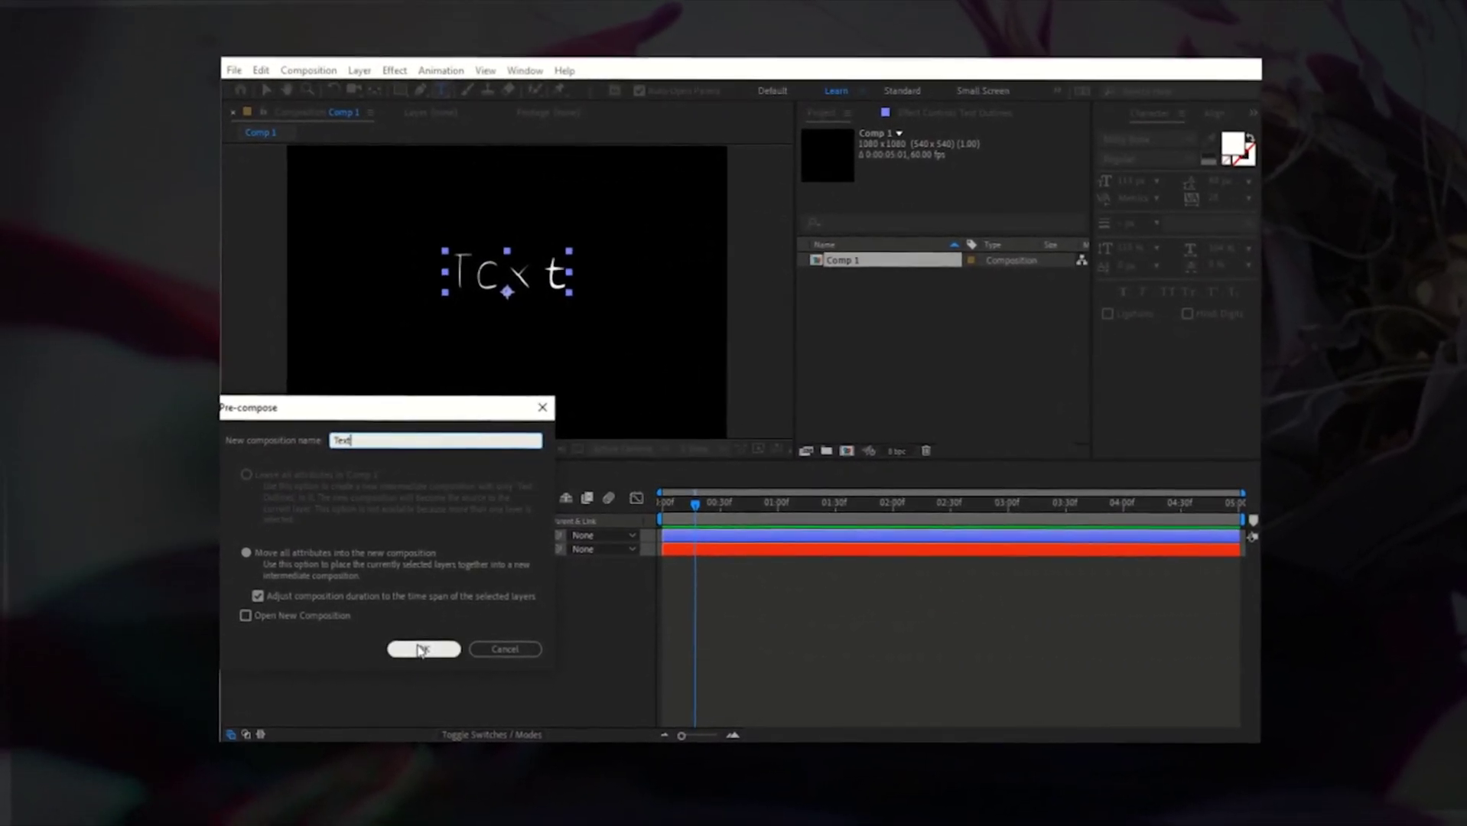
left_click(411, 651)
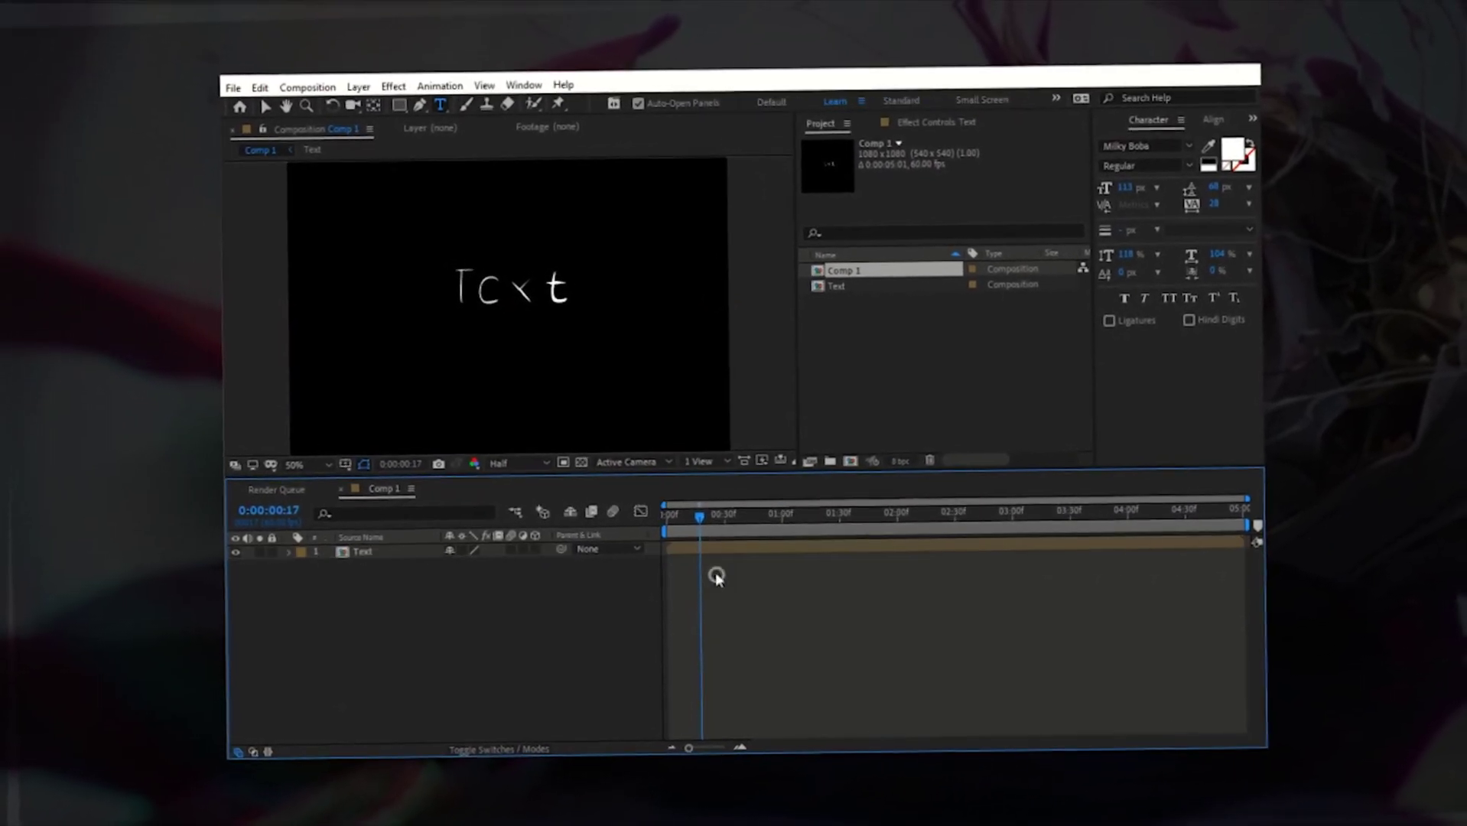
left_click_drag(687, 504, 634, 513)
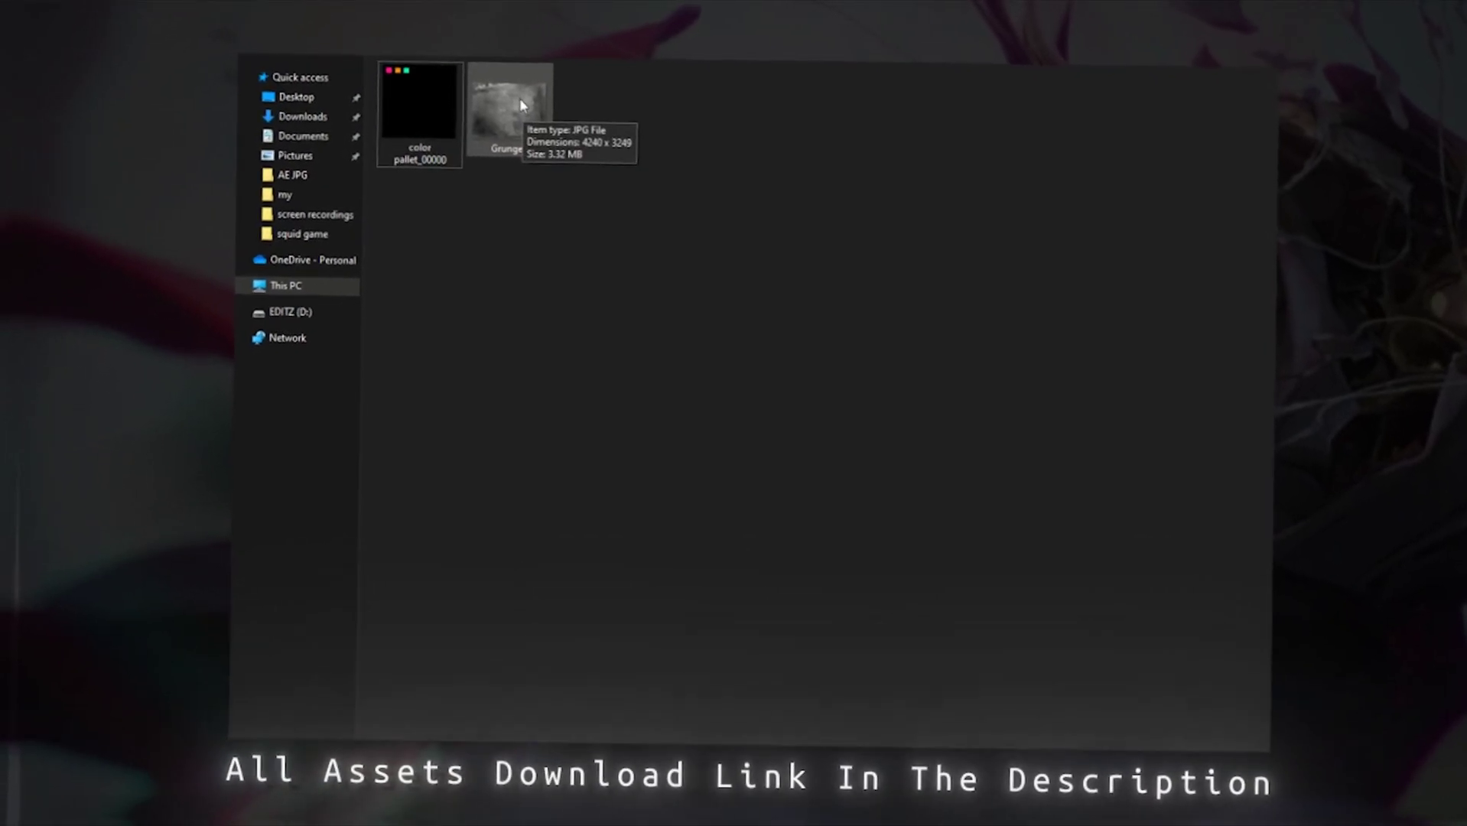
Drag Grunge1.jpg from File Explorer into the timeline above the Text layer.
mouse_move(510, 109)
left_mouse_down()
mouse_move(514, 298)
mouse_move(666, 552)
left_mouse_up()
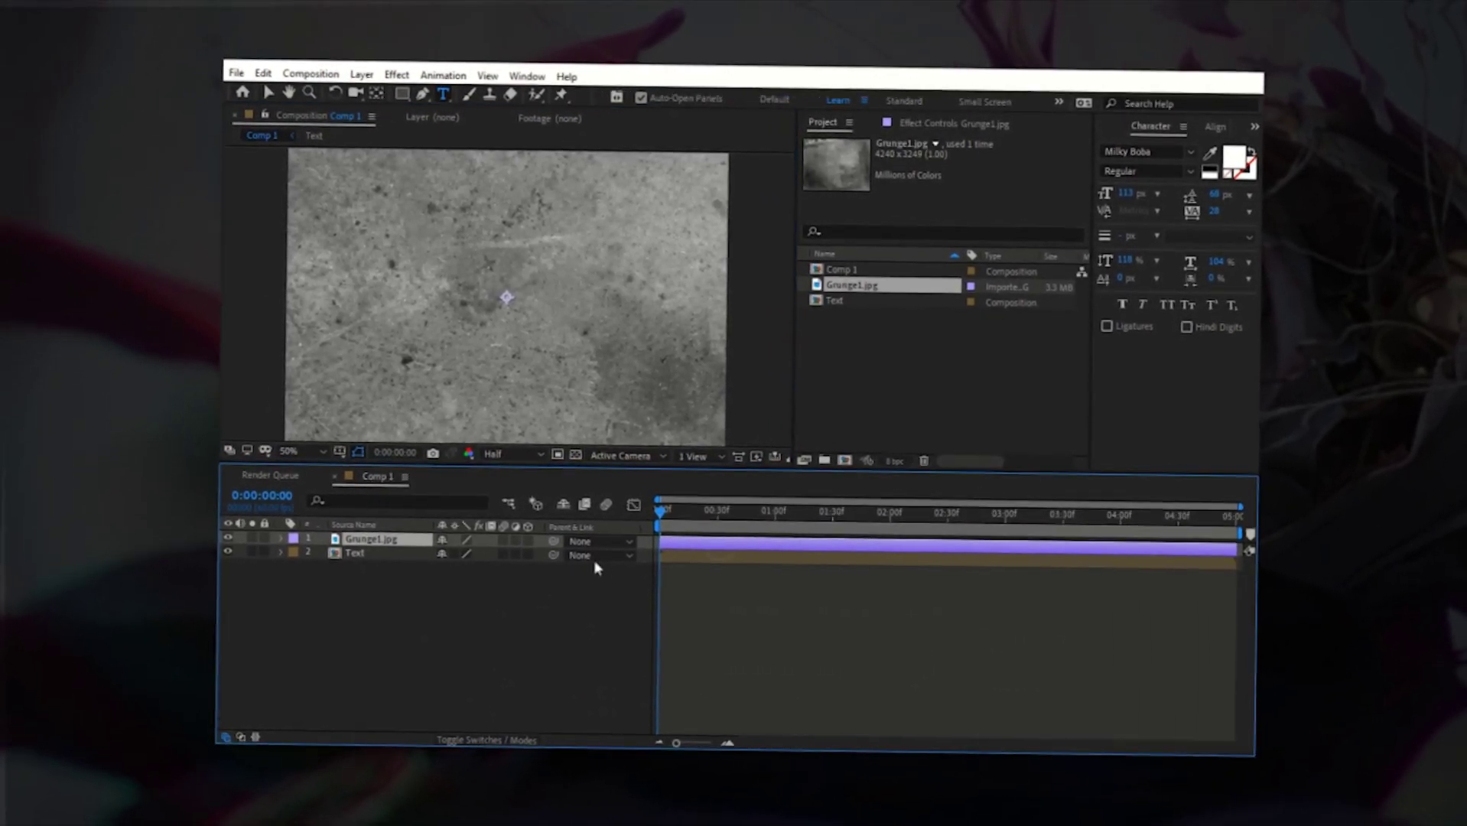
Scale the Grunge1.jpg layer down to 18% and hide it.
key("s")
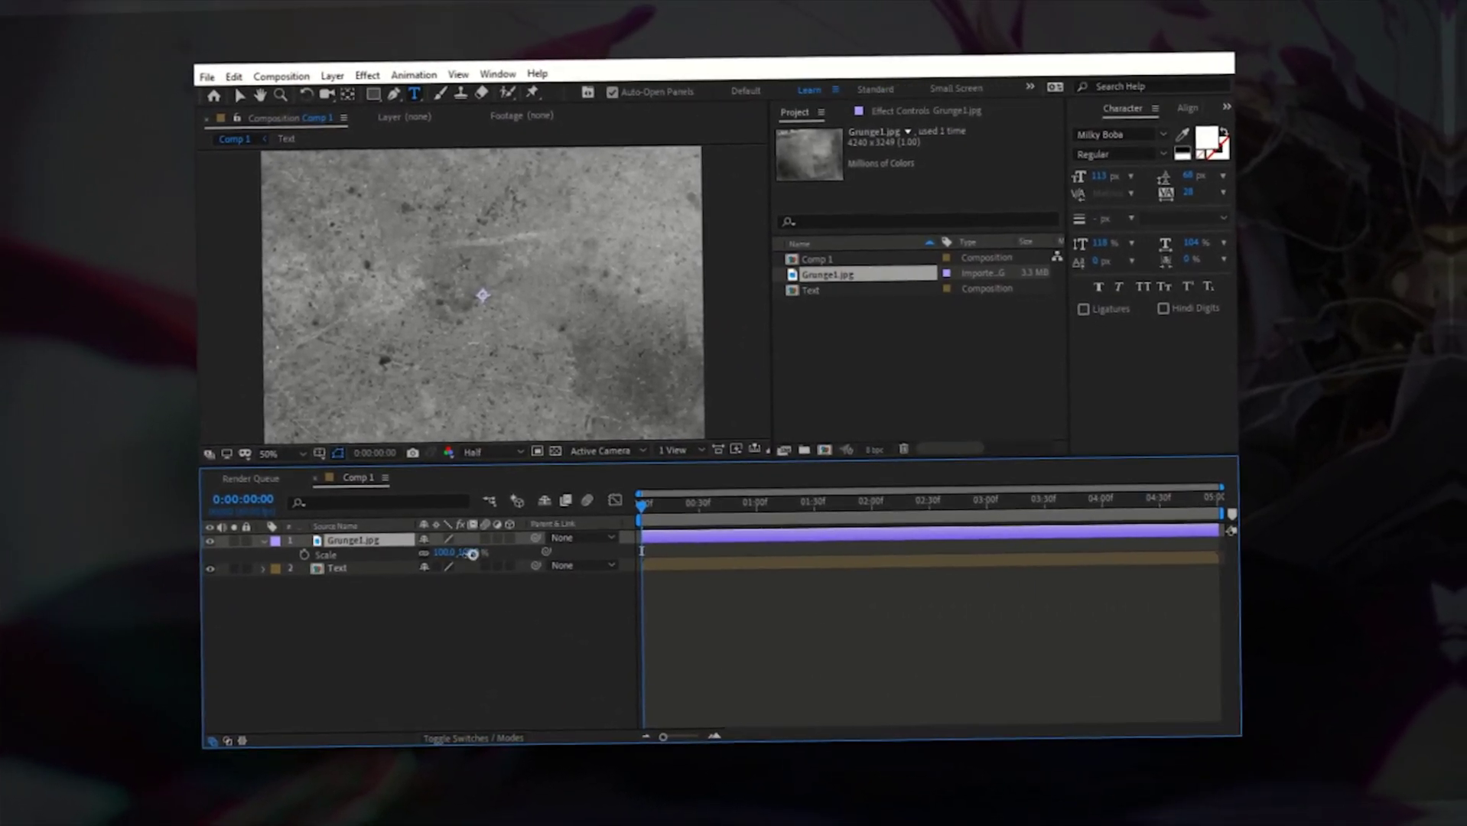
left_click_drag(488, 563, 413, 556)
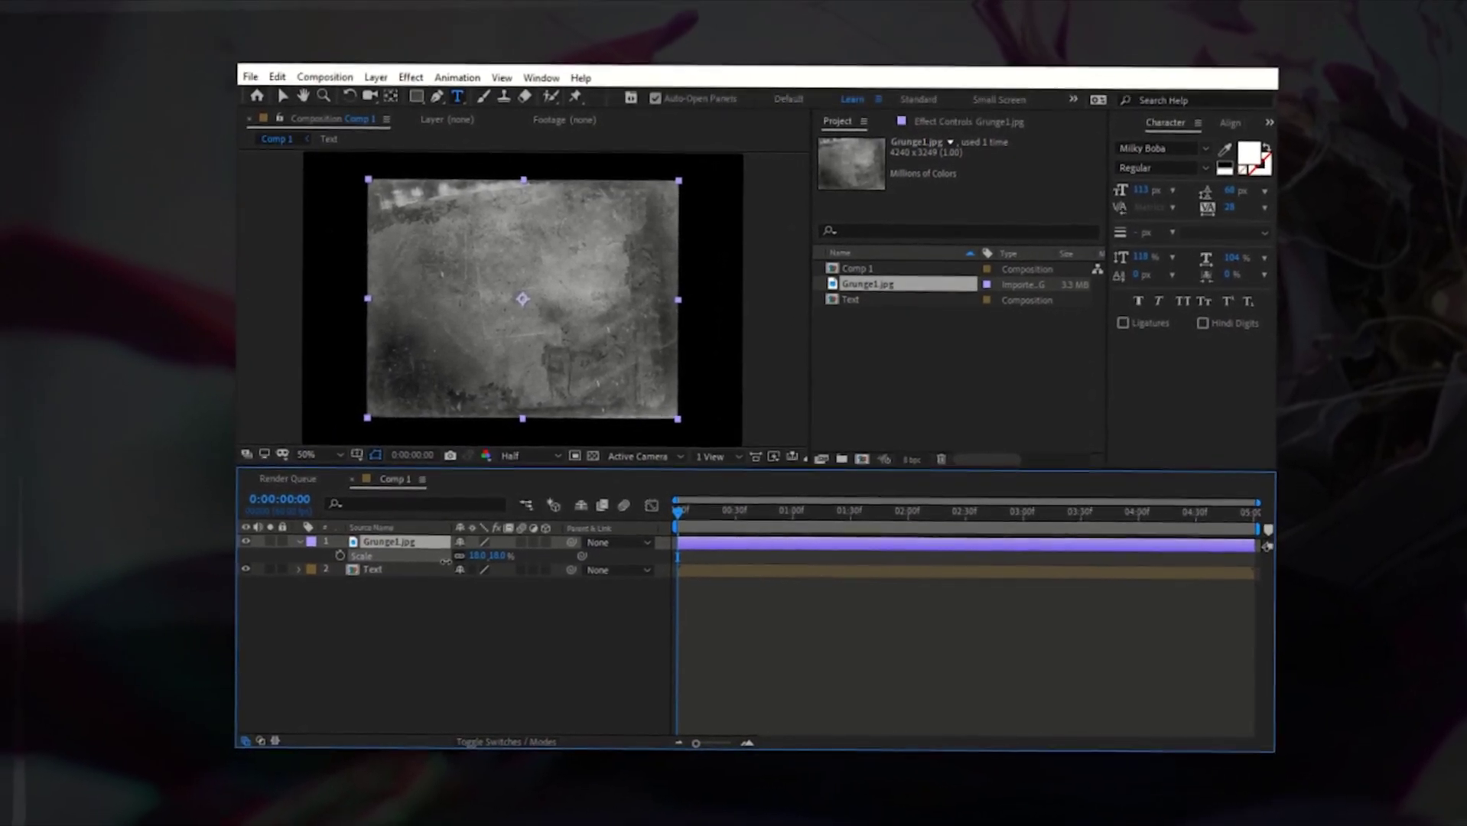
left_click(212, 547)
Apply Time Displacement to the Text layer using Grunge1.jpg as the displacement layer.
left_click(1244, 124)
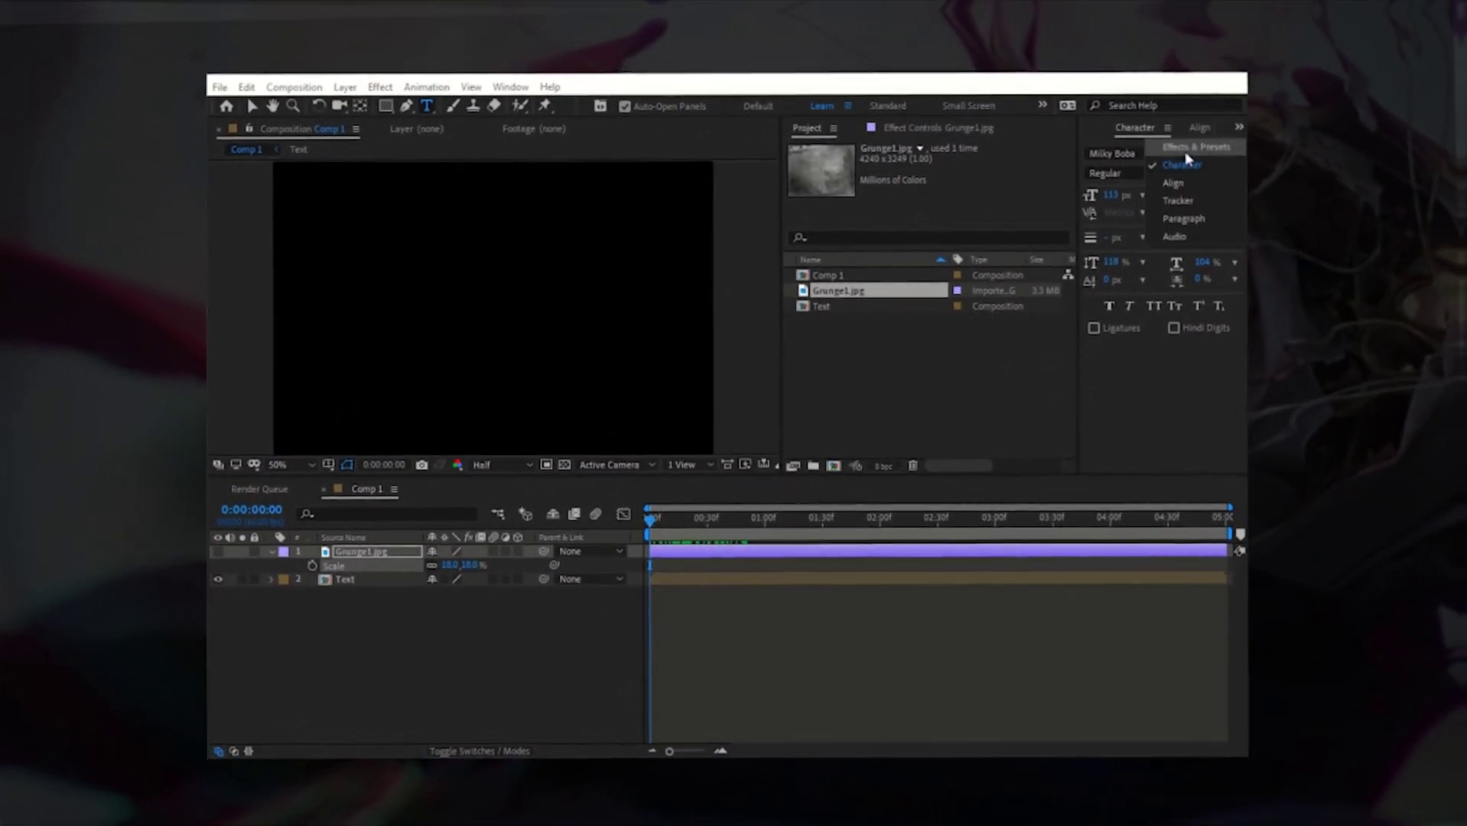
left_click(1184, 151)
type("time d")
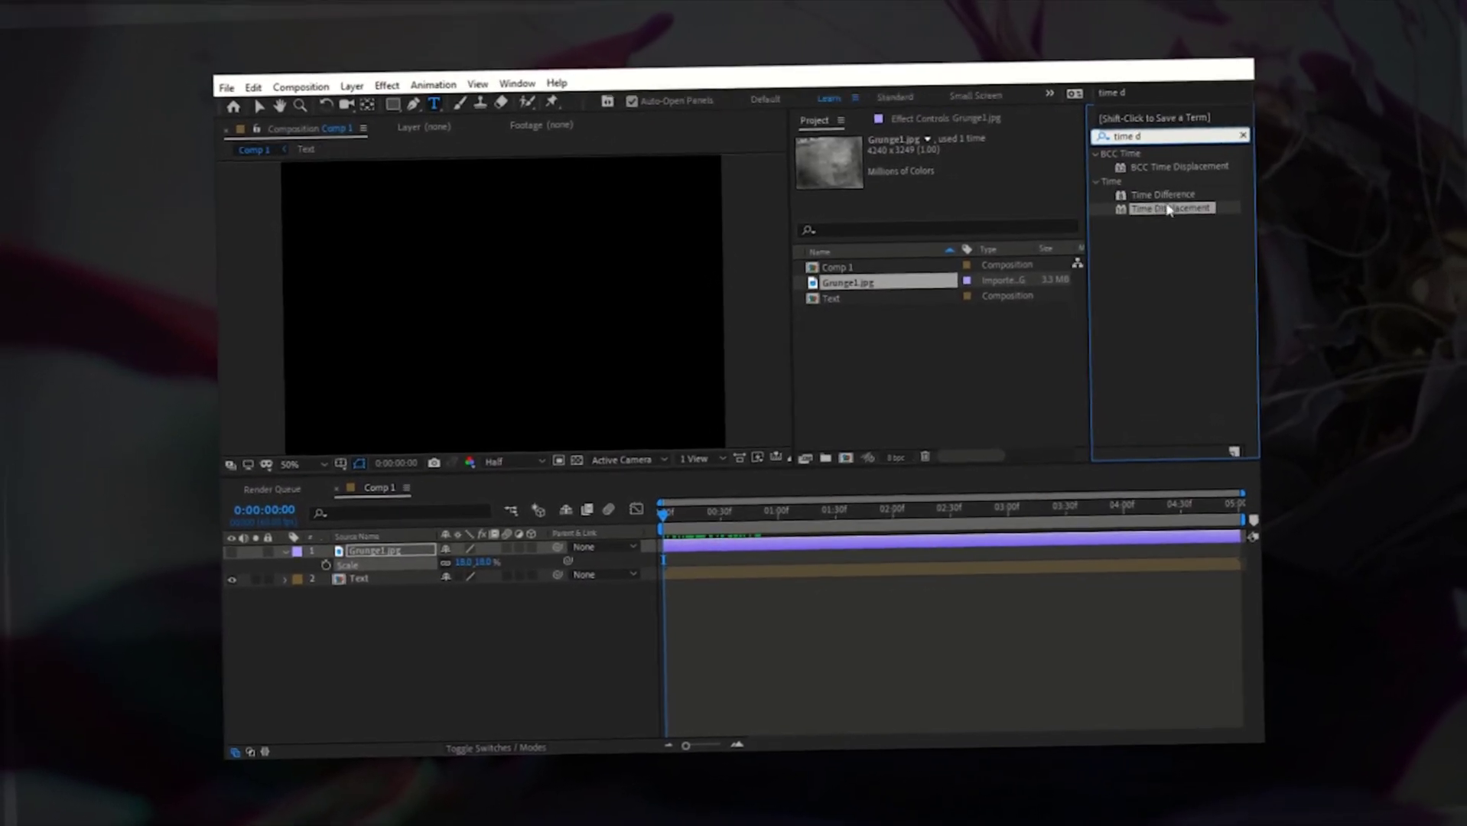
mouse_move(1182, 213)
left_mouse_down()
mouse_move(1023, 287)
mouse_move(798, 570)
left_mouse_up()
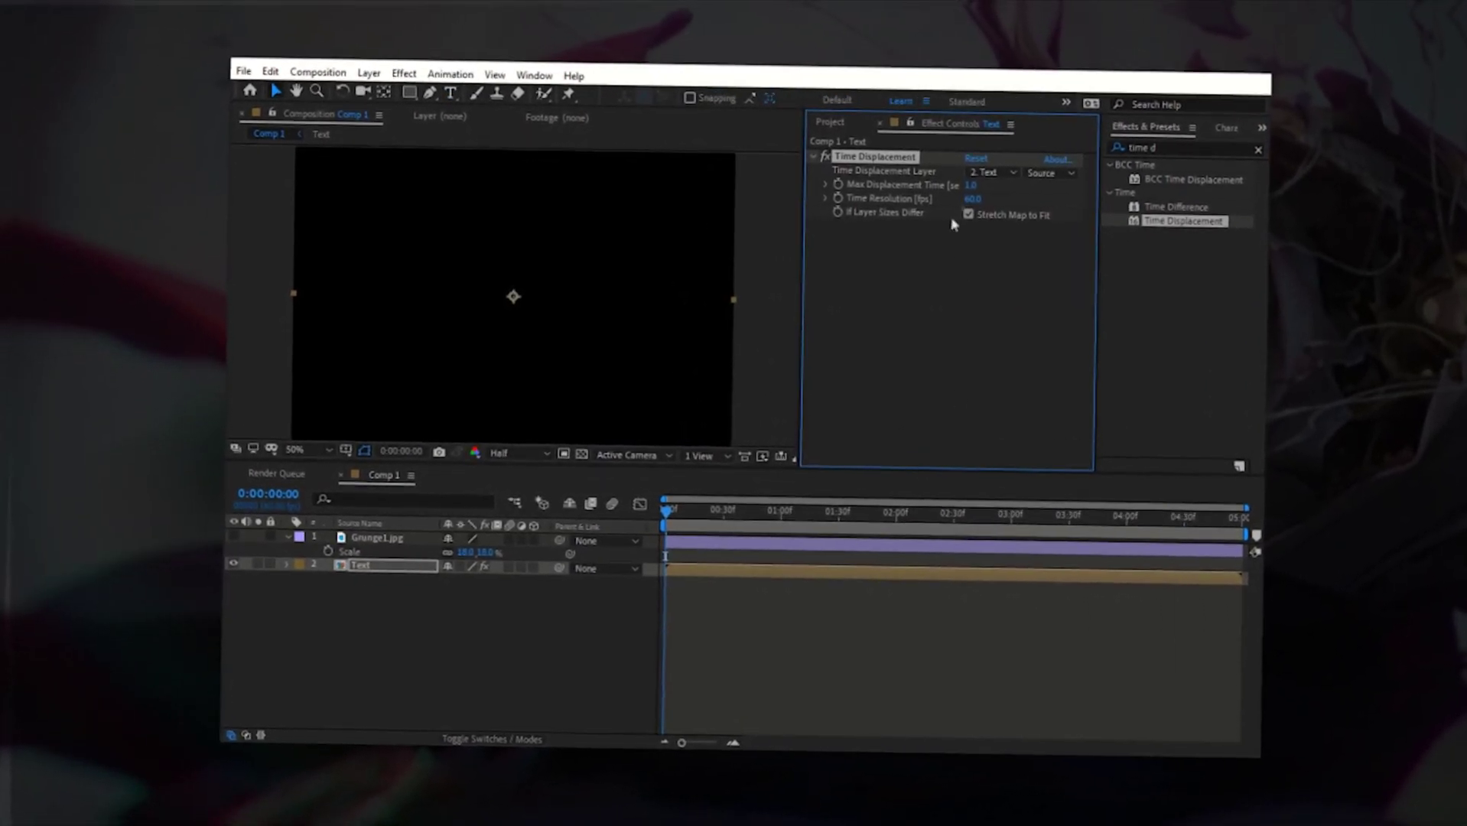
left_click(962, 163)
left_click(956, 206)
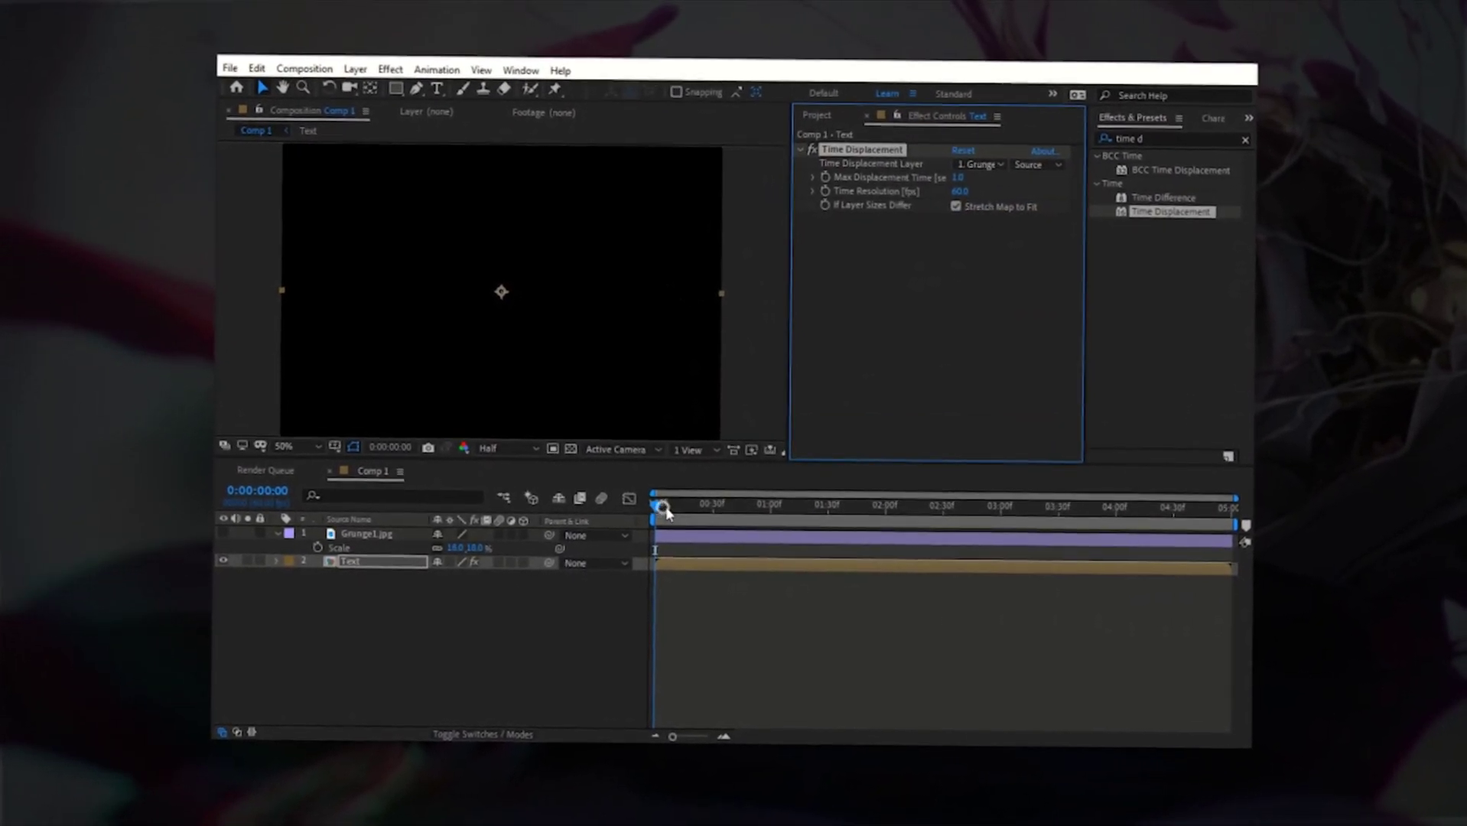
Preview the displaced text, toggling the effect to compare, ending near frame 27.
left_click_drag(663, 508, 709, 517)
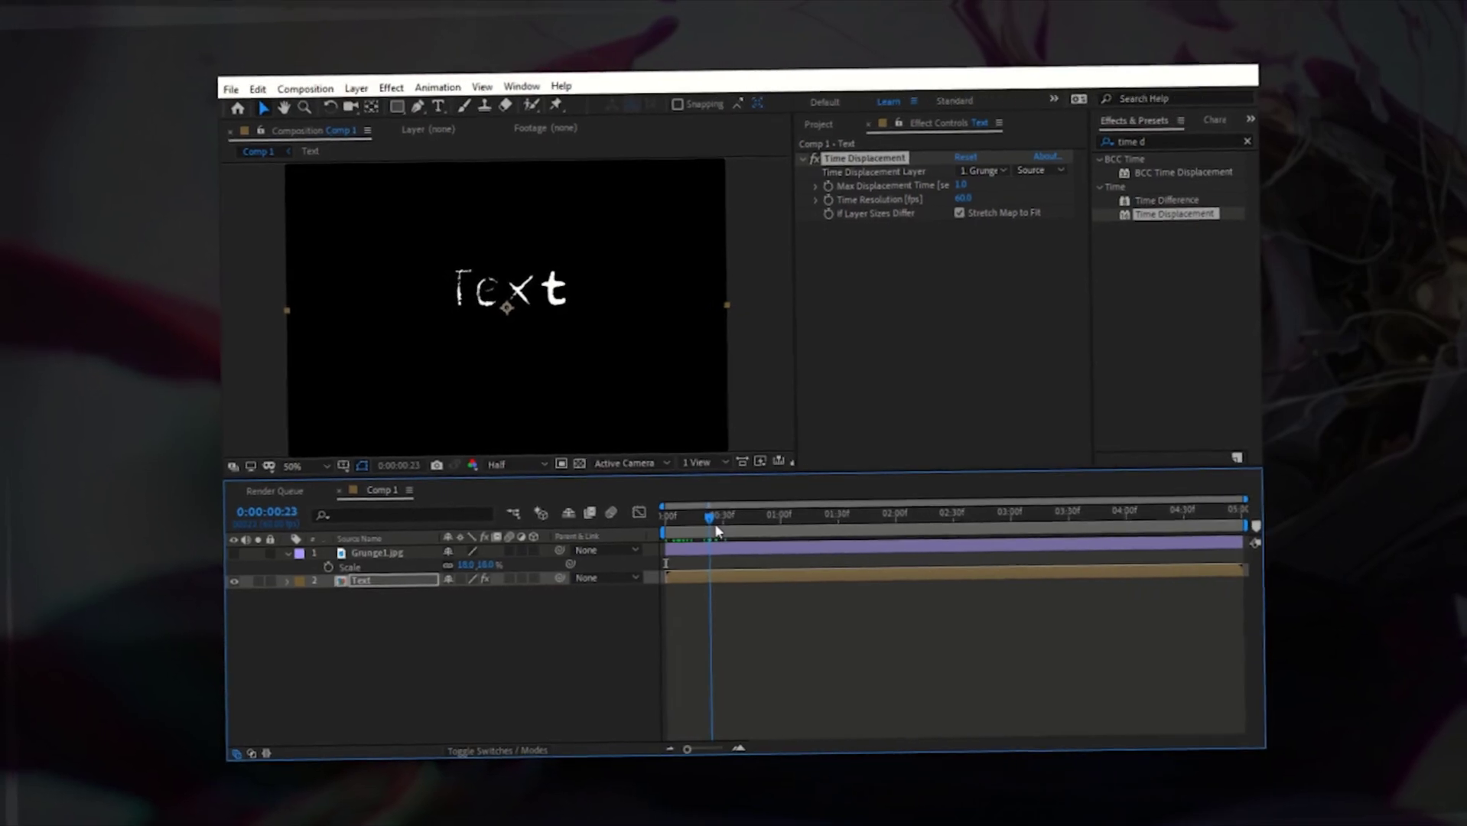
left_click(814, 158)
left_click(814, 158)
left_click(813, 159)
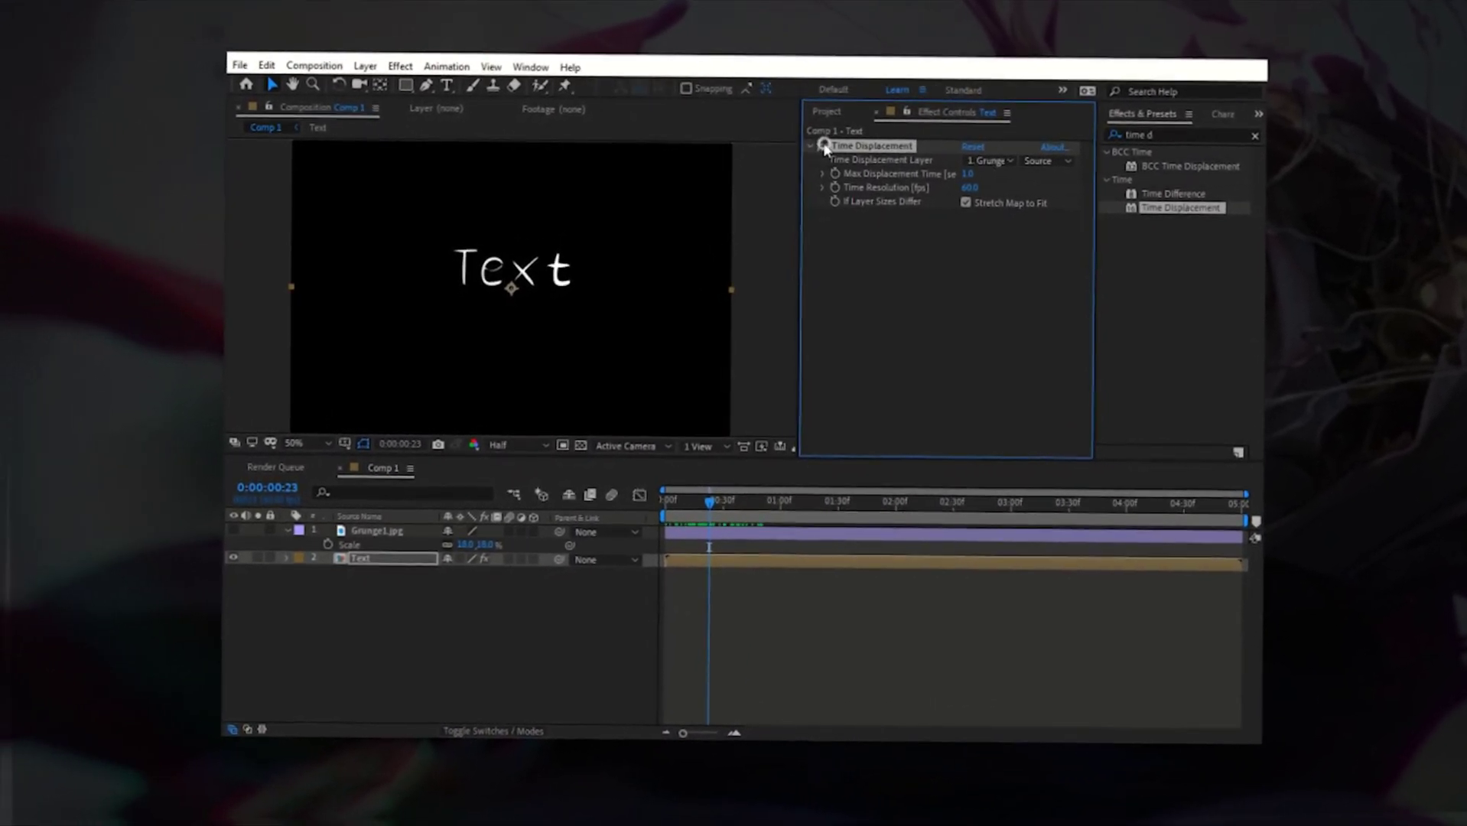
left_click(810, 585)
key("space")
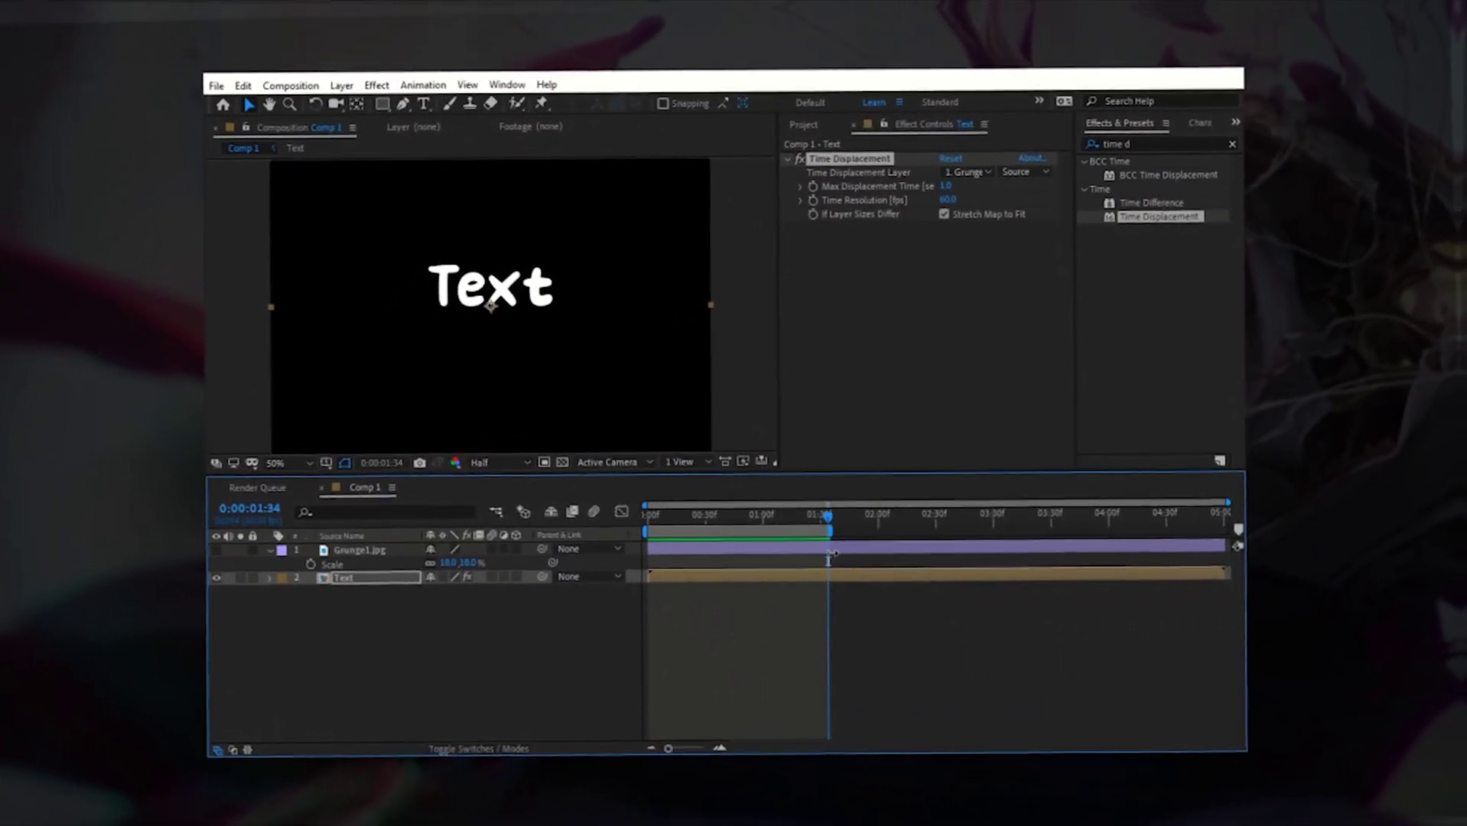
key("Page_Up")
key("Page_Up")
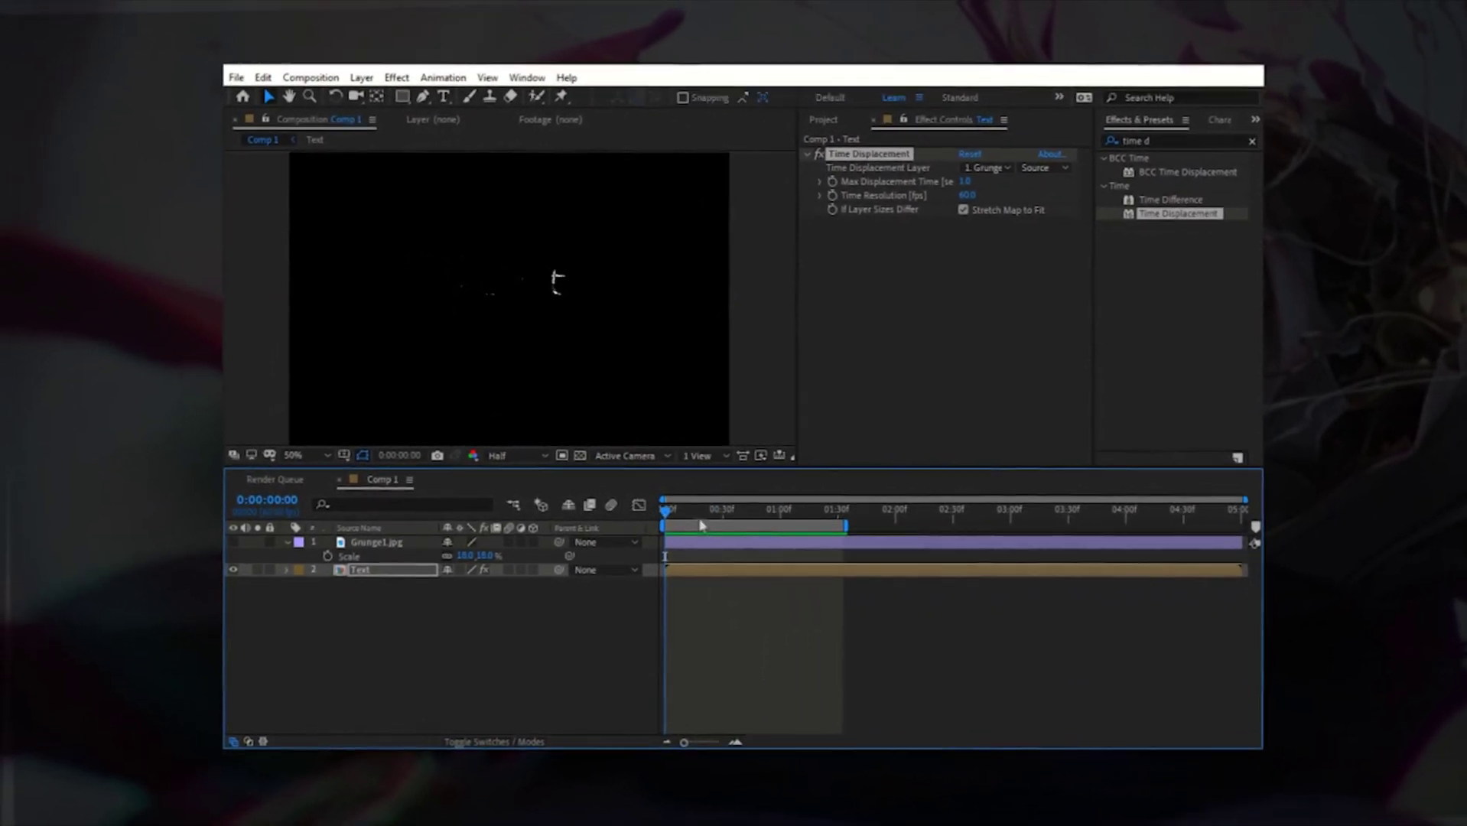
left_click_drag(687, 506, 702, 567)
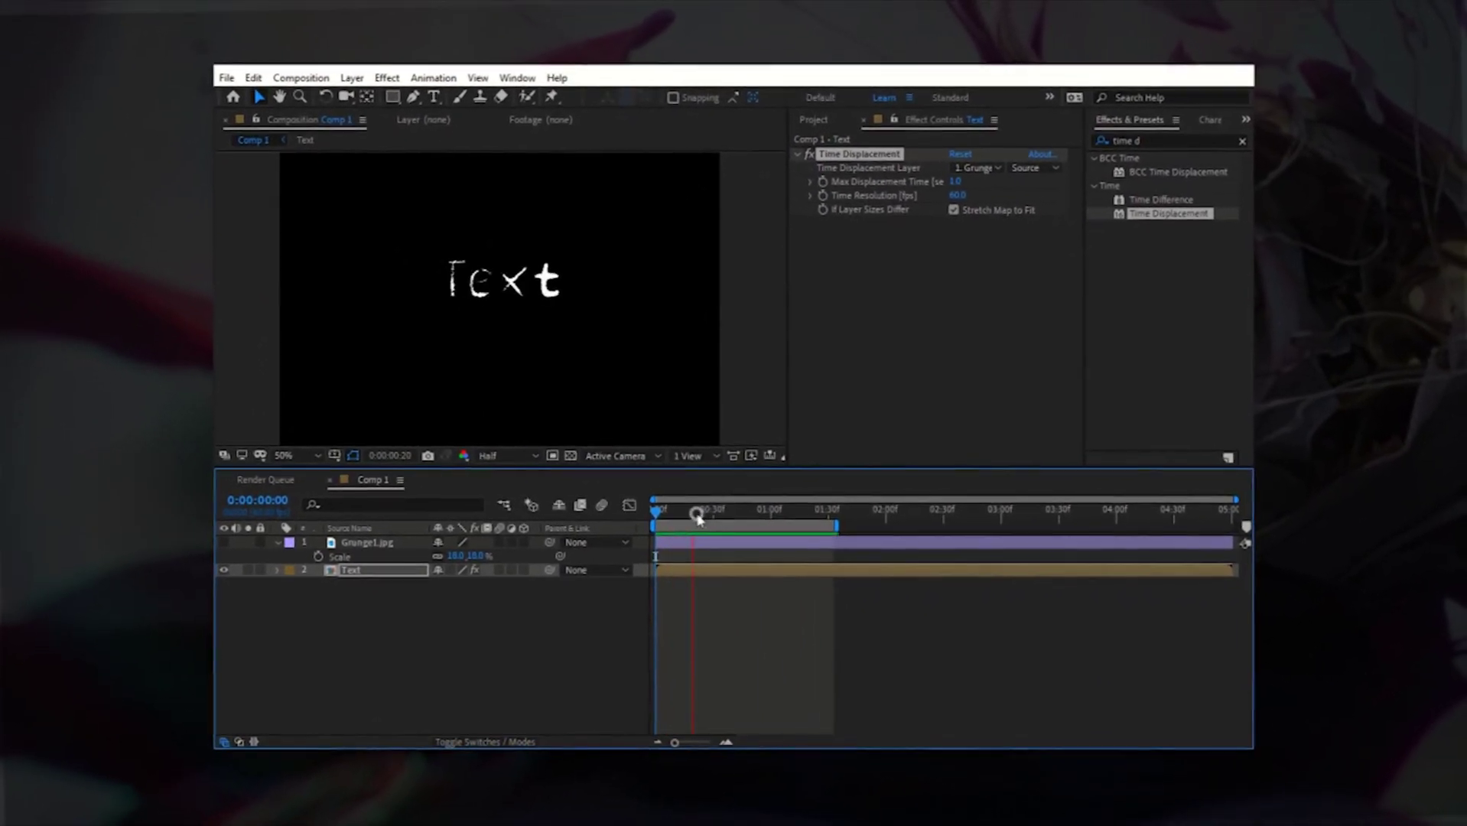
Pre-compose the Text layer into 'Text' and add color pallet_00000.jpg above it.
right_click(701, 567)
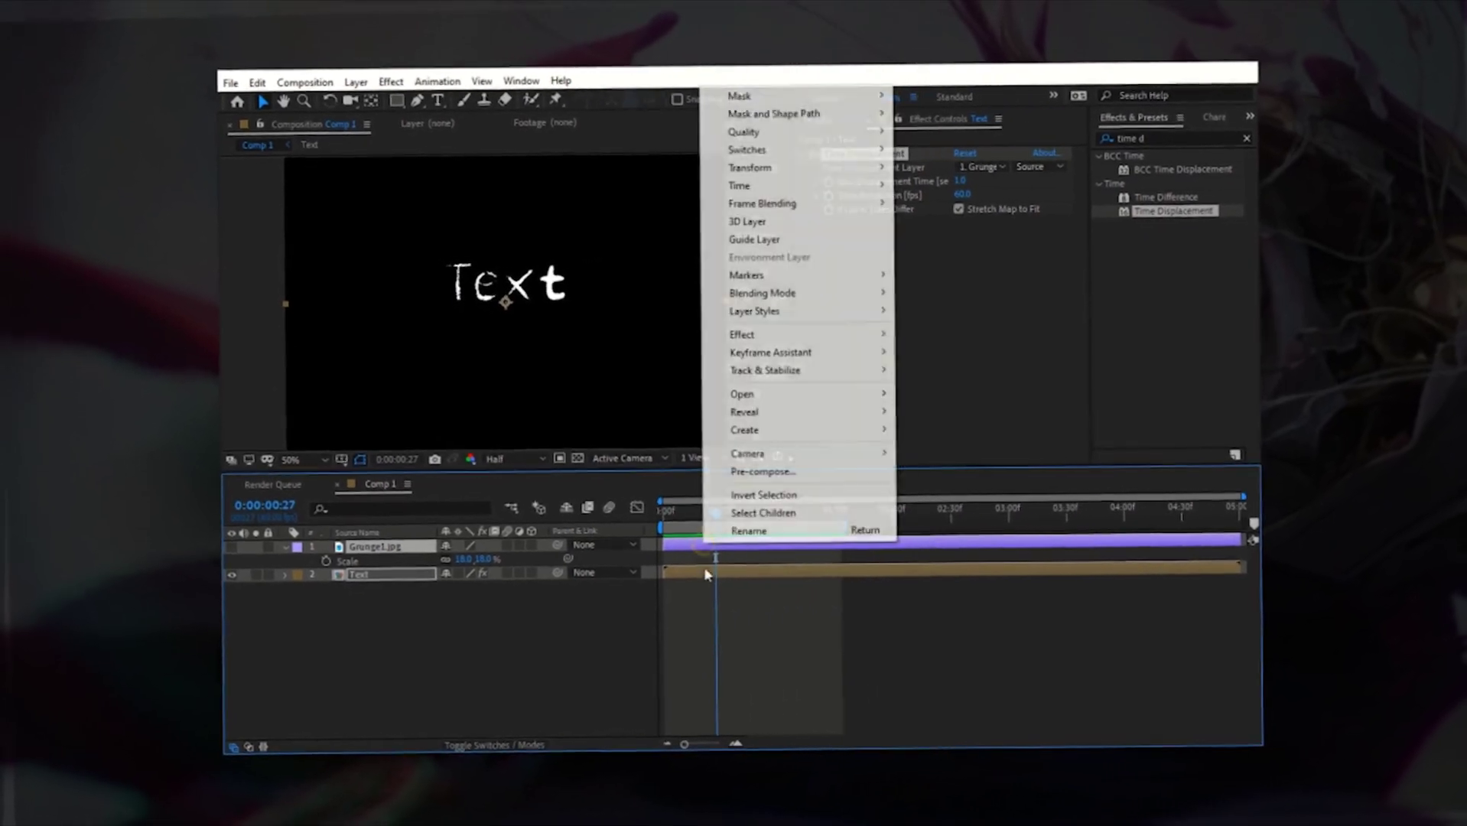
left_click(745, 474)
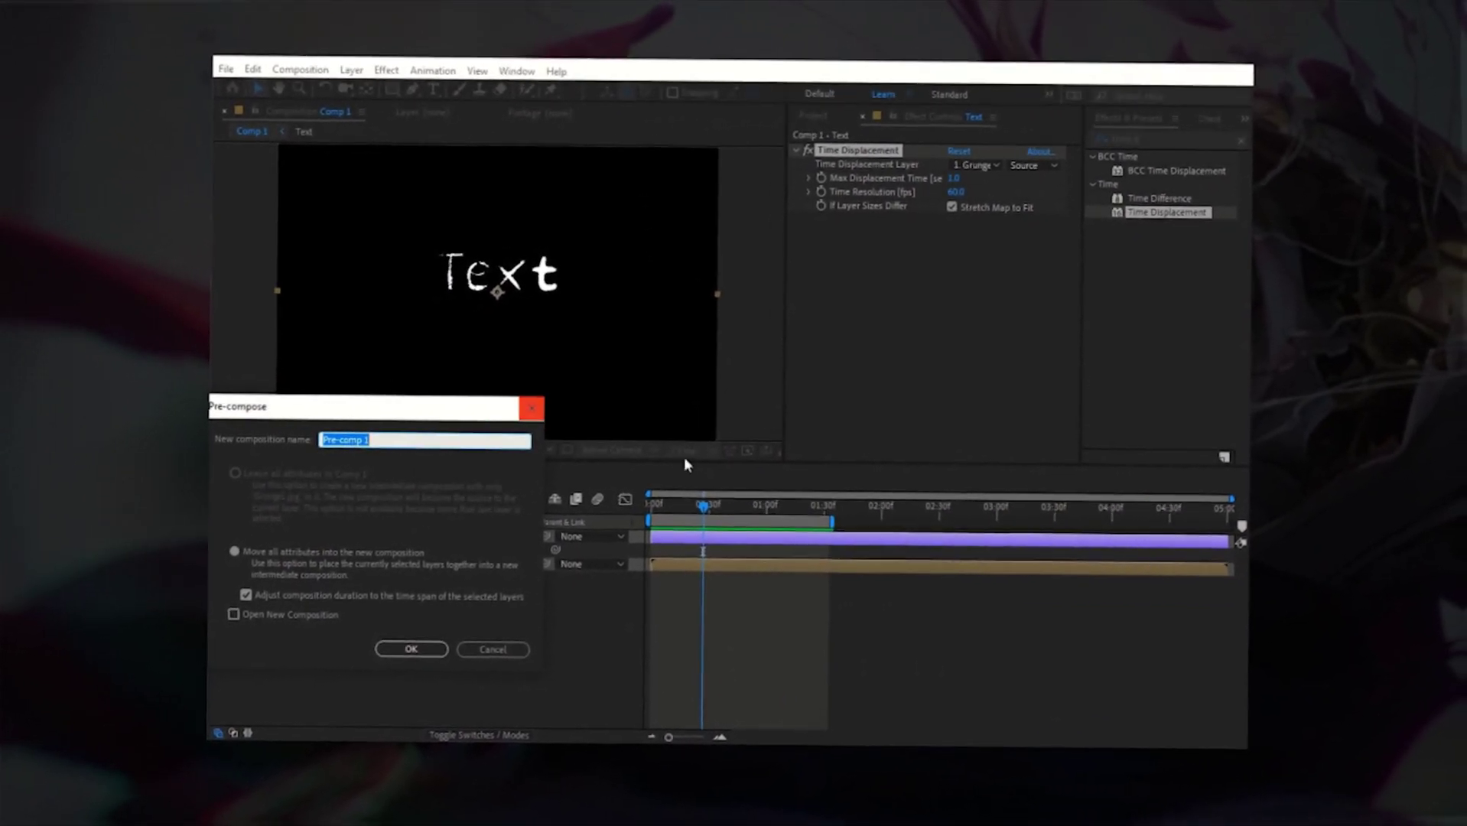
type("Text")
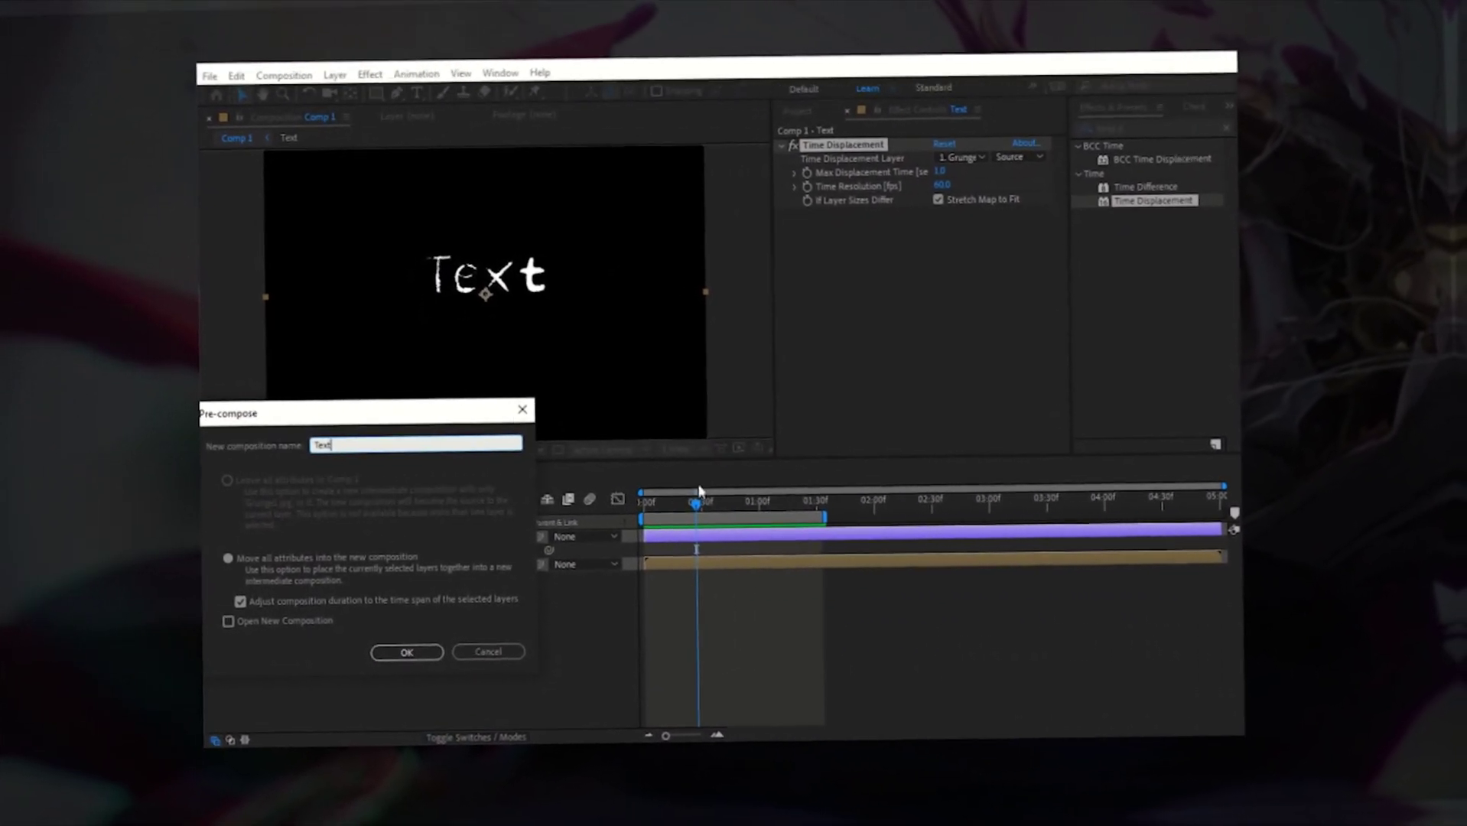
left_click(390, 658)
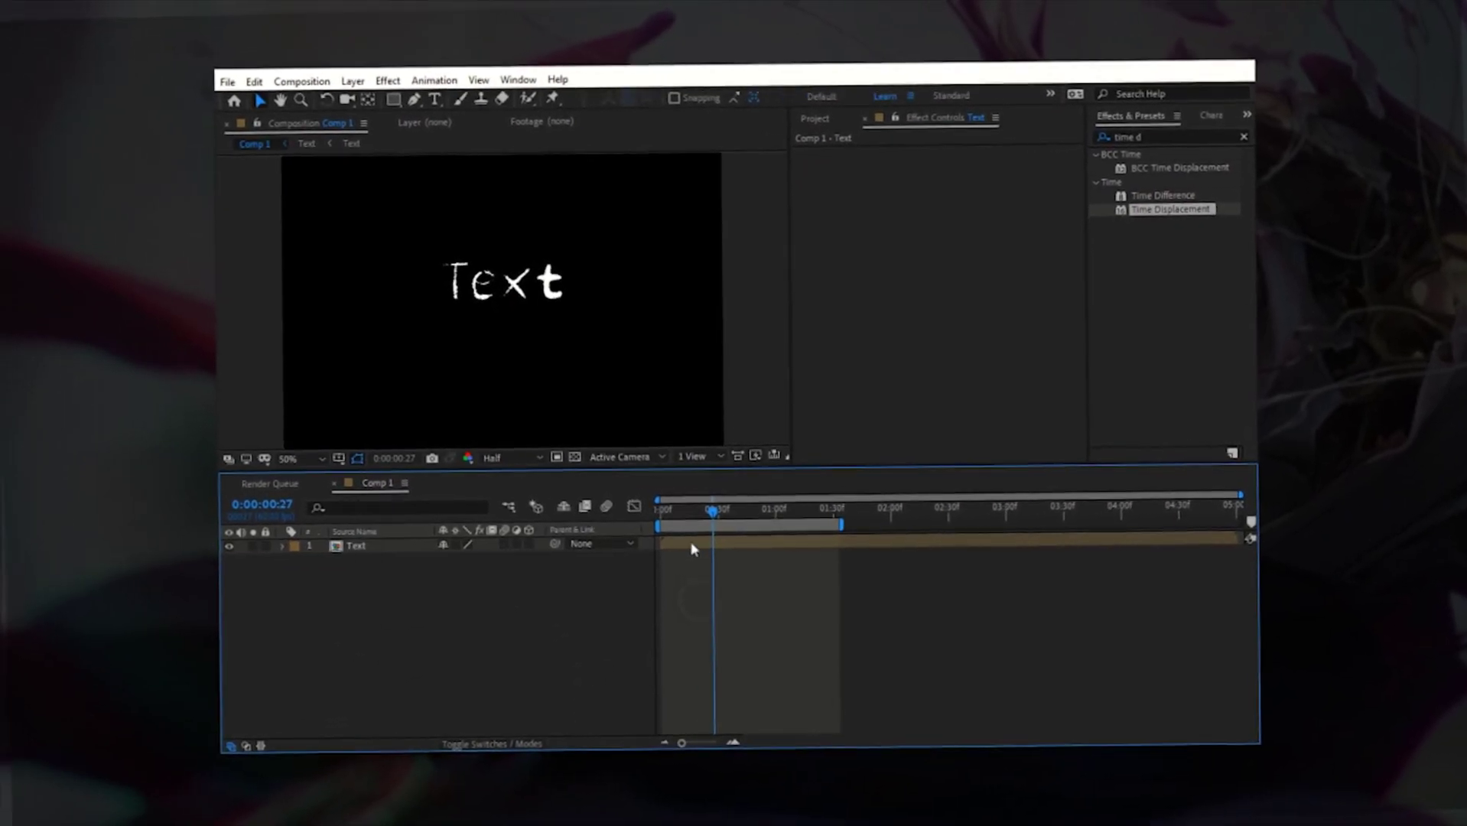
left_click_drag(654, 516, 747, 521)
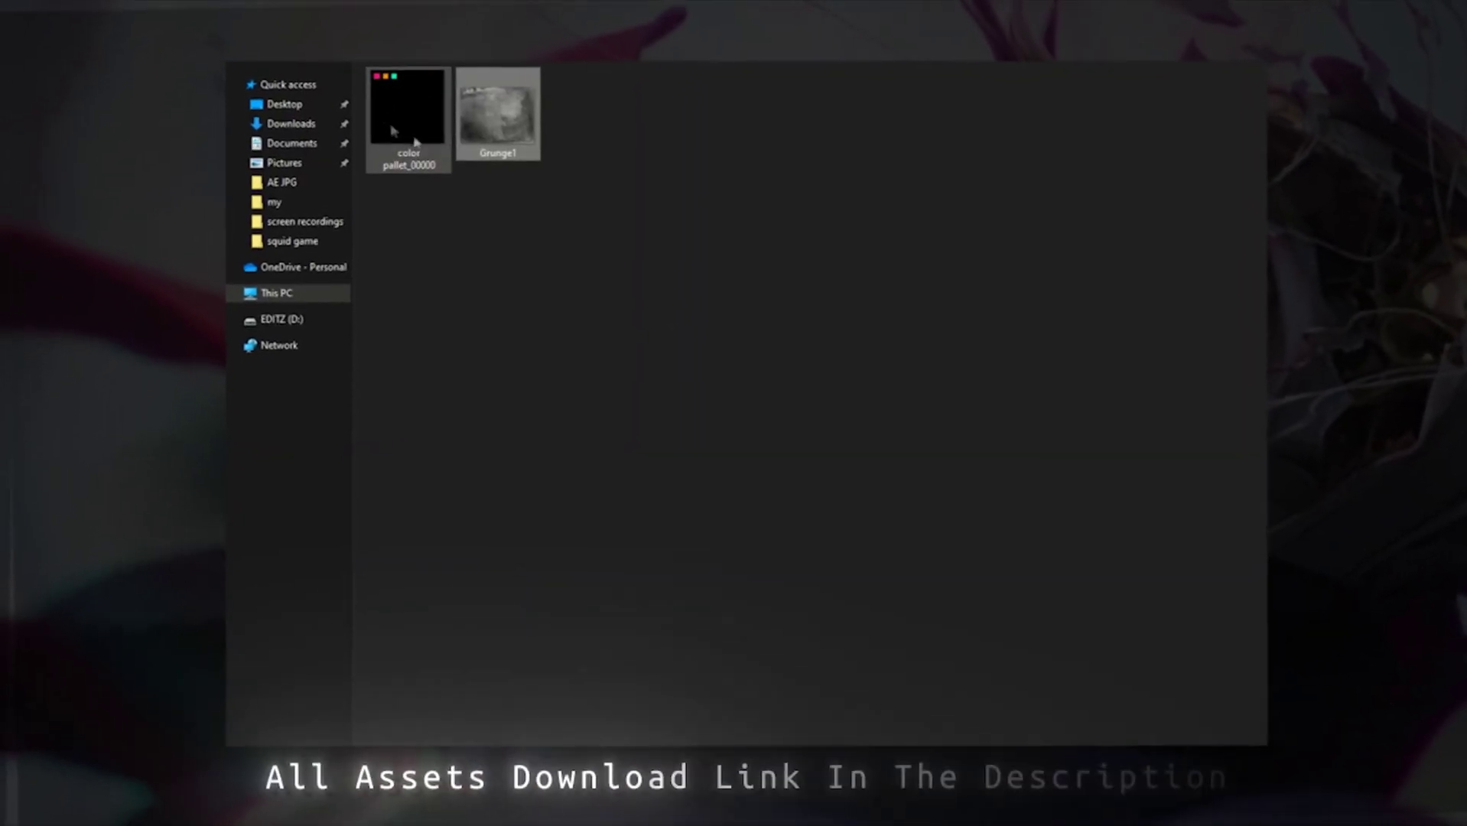
mouse_move(414, 141)
left_mouse_down()
mouse_move(517, 552)
mouse_move(655, 595)
left_mouse_up()
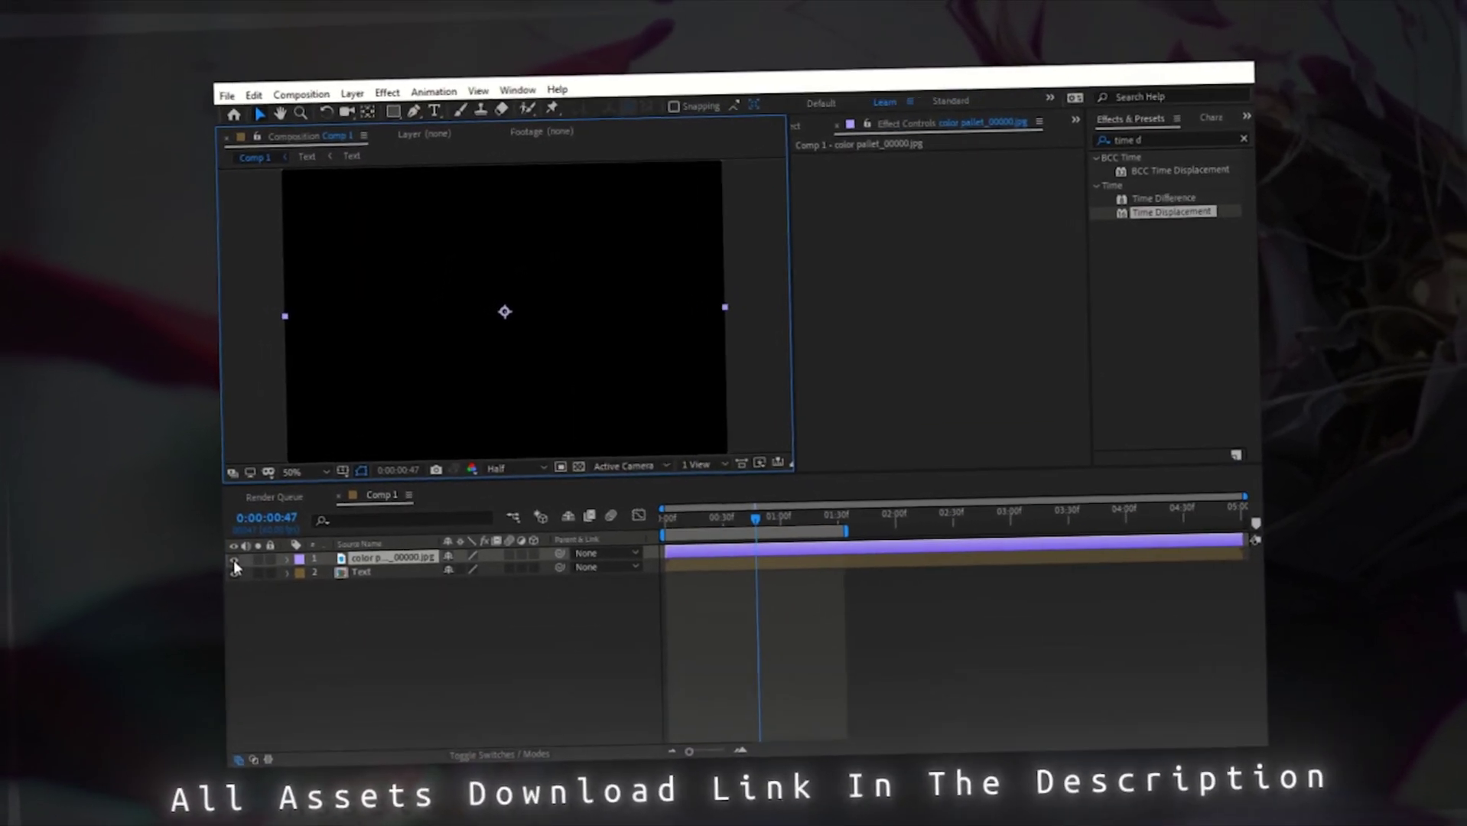
Hide the color palette layer and return the view to 50%.
key("comma")
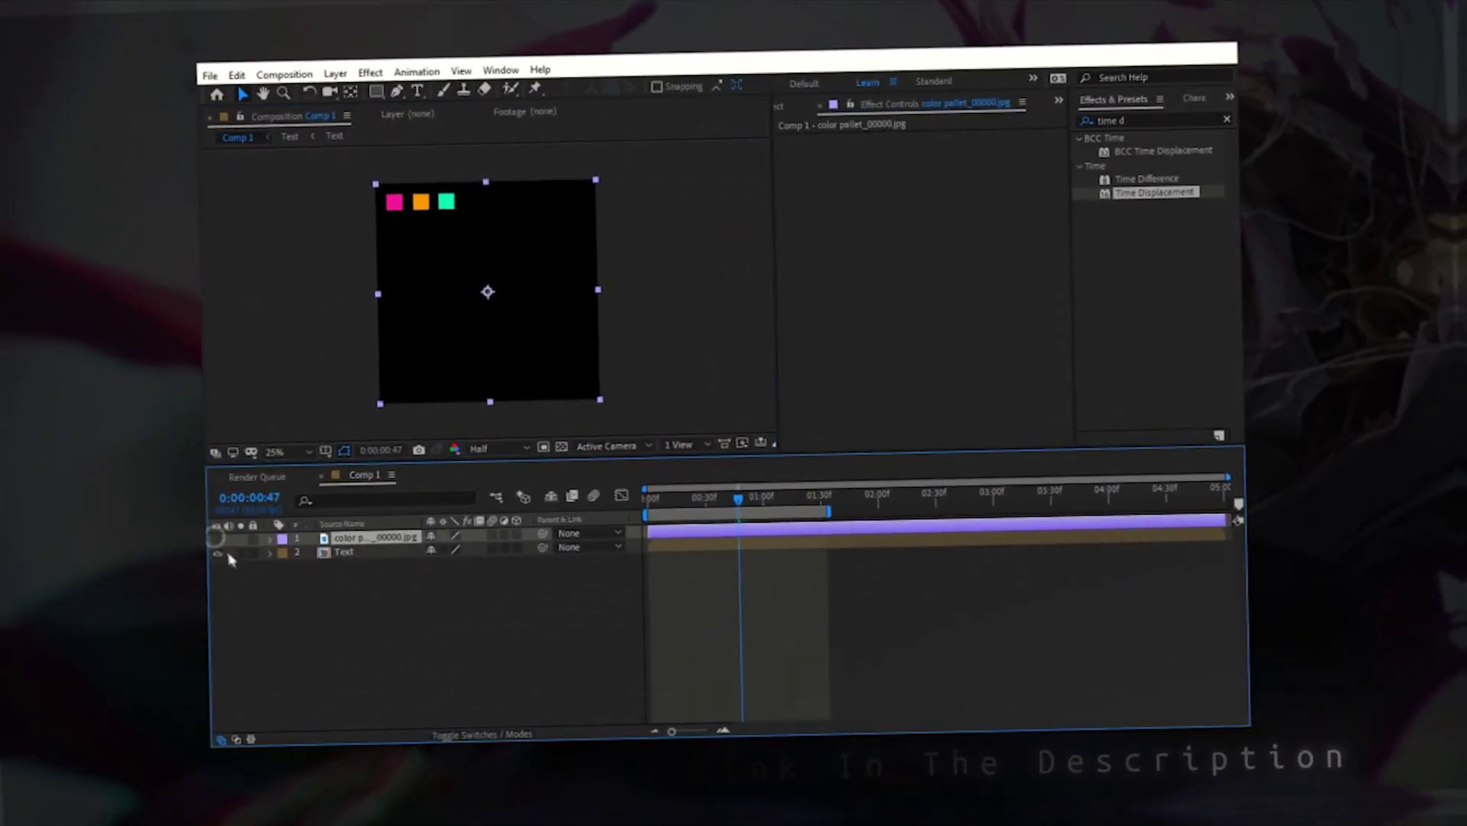
left_click(221, 549)
key("period")
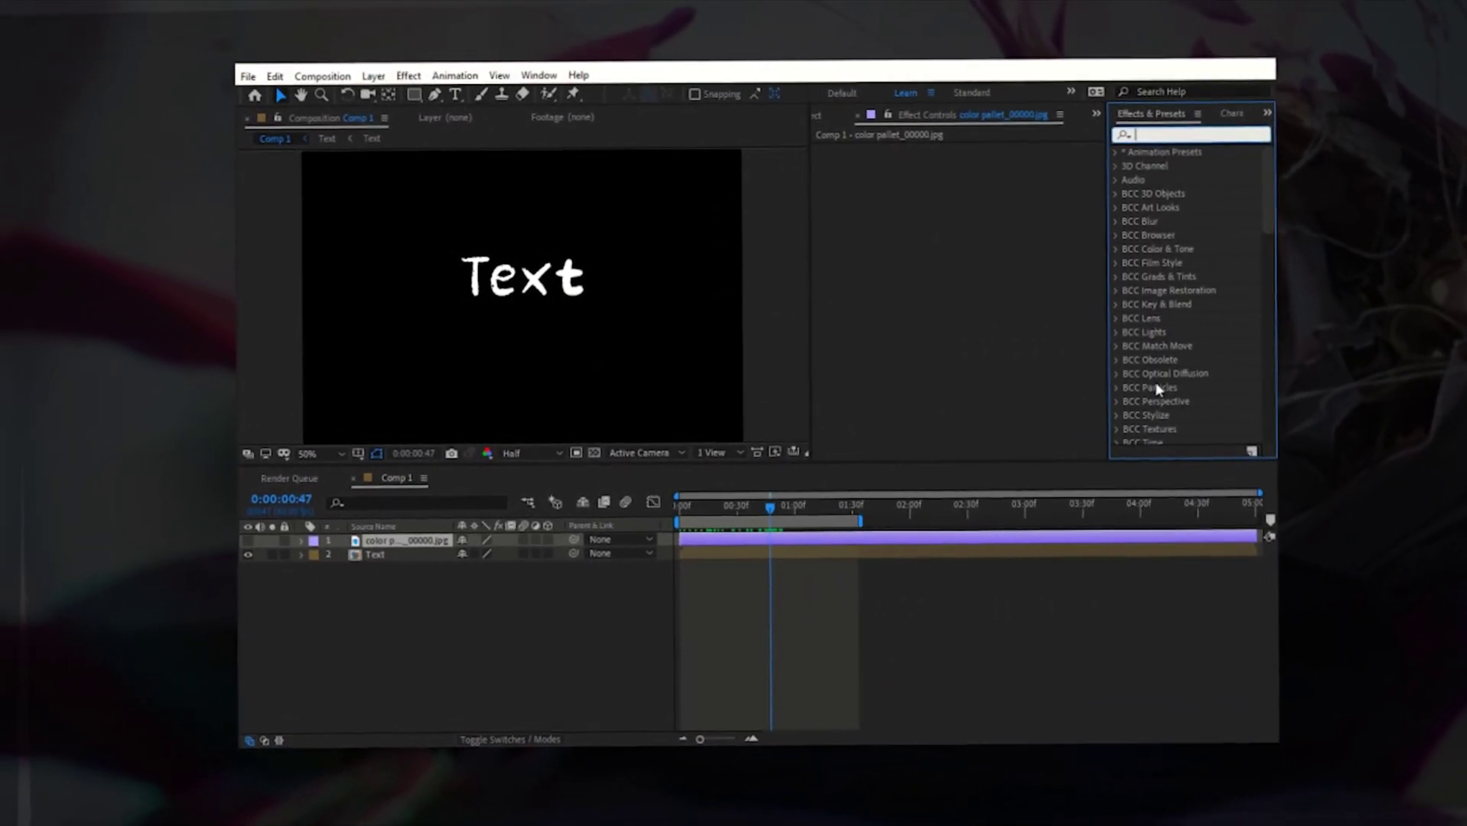
Apply Fractal Noise to Text with Contrast 158, Brightness -14 and Scale 109.
type("fract")
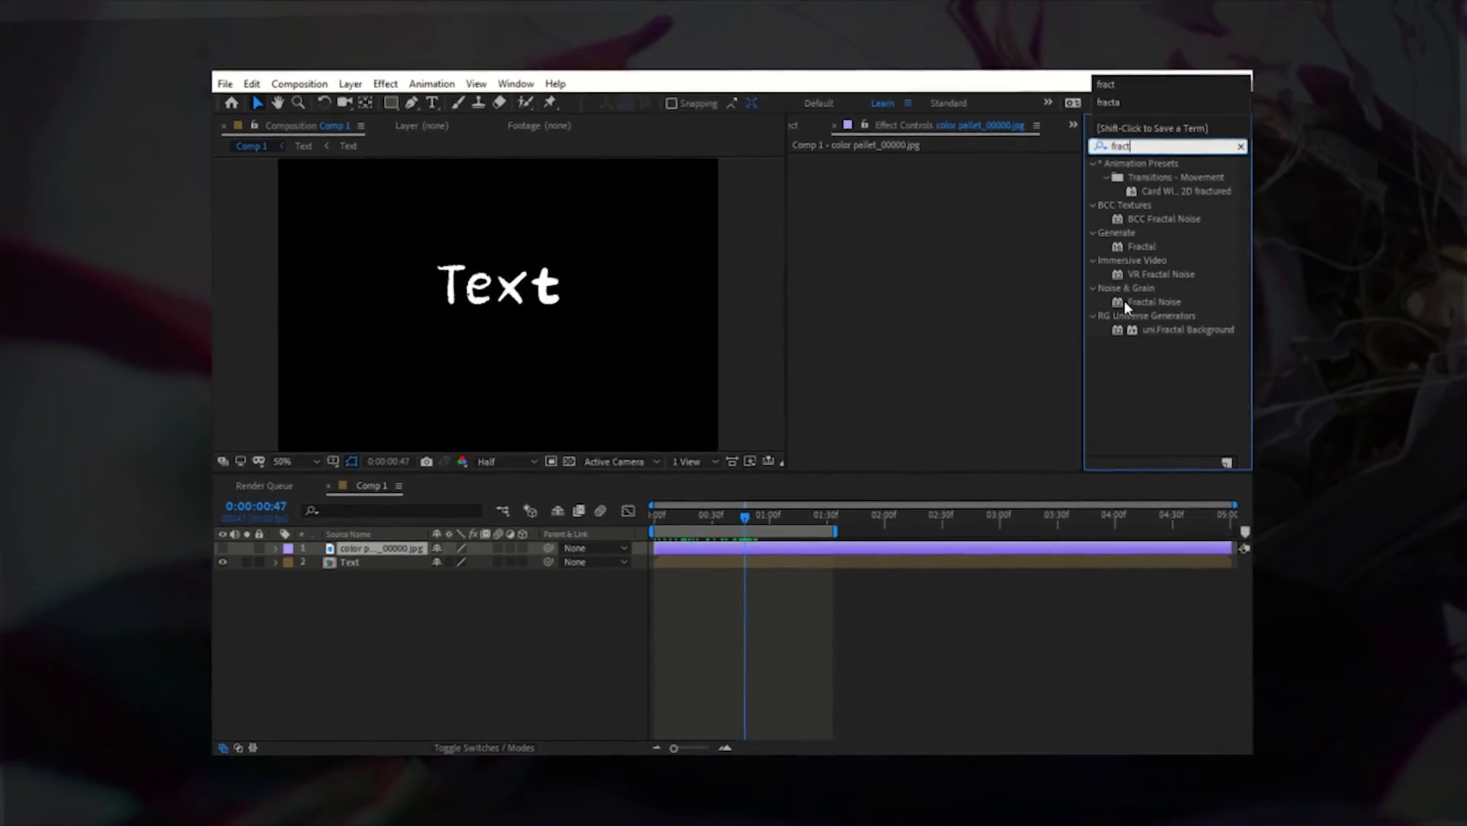
mouse_move(1159, 292)
left_mouse_down()
mouse_move(829, 541)
mouse_move(757, 553)
left_mouse_up()
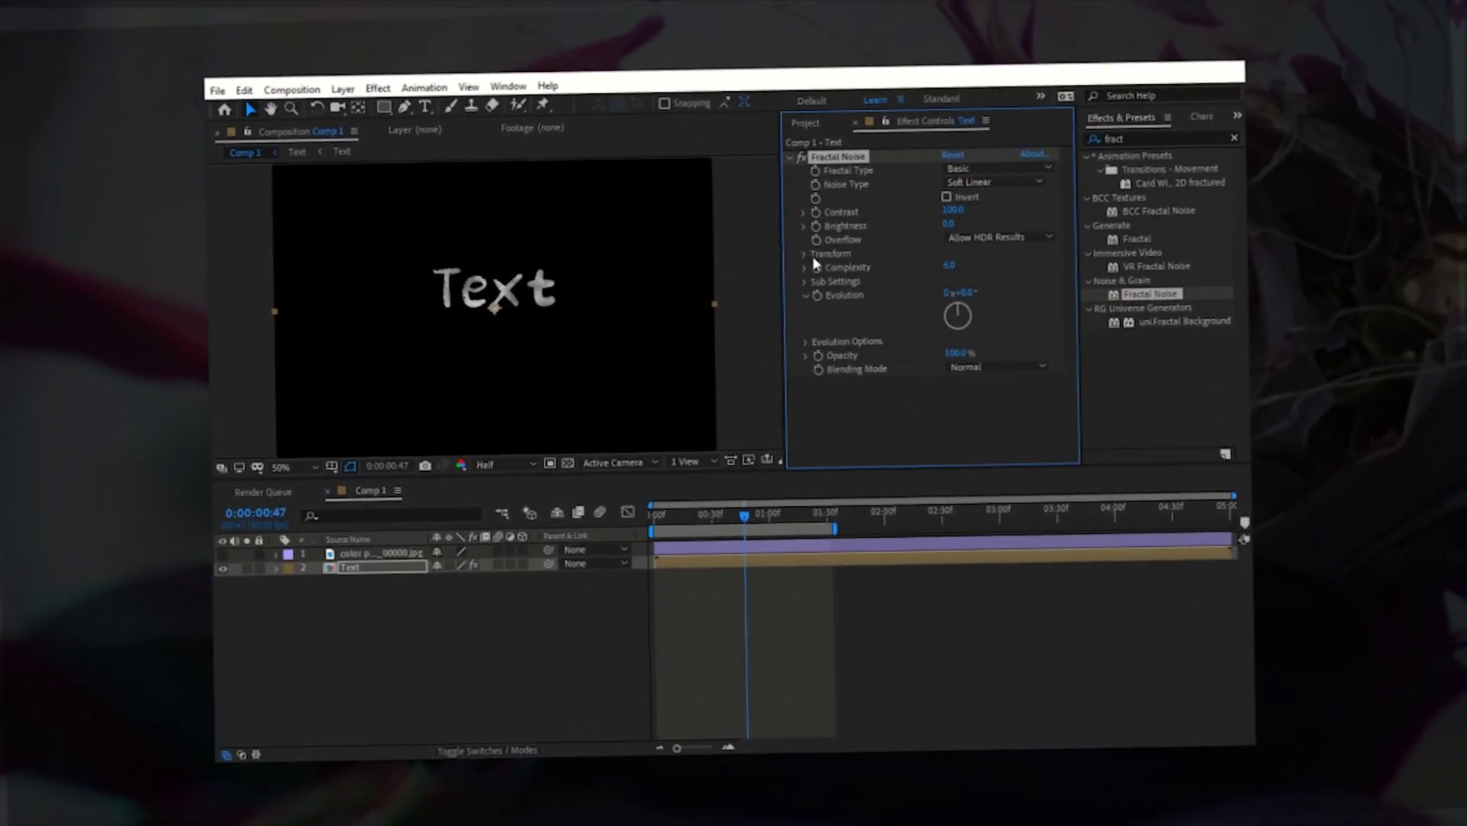
mouse_move(942, 214)
left_mouse_down()
mouse_move(929, 218)
mouse_move(1058, 208)
mouse_move(997, 226)
left_mouse_up()
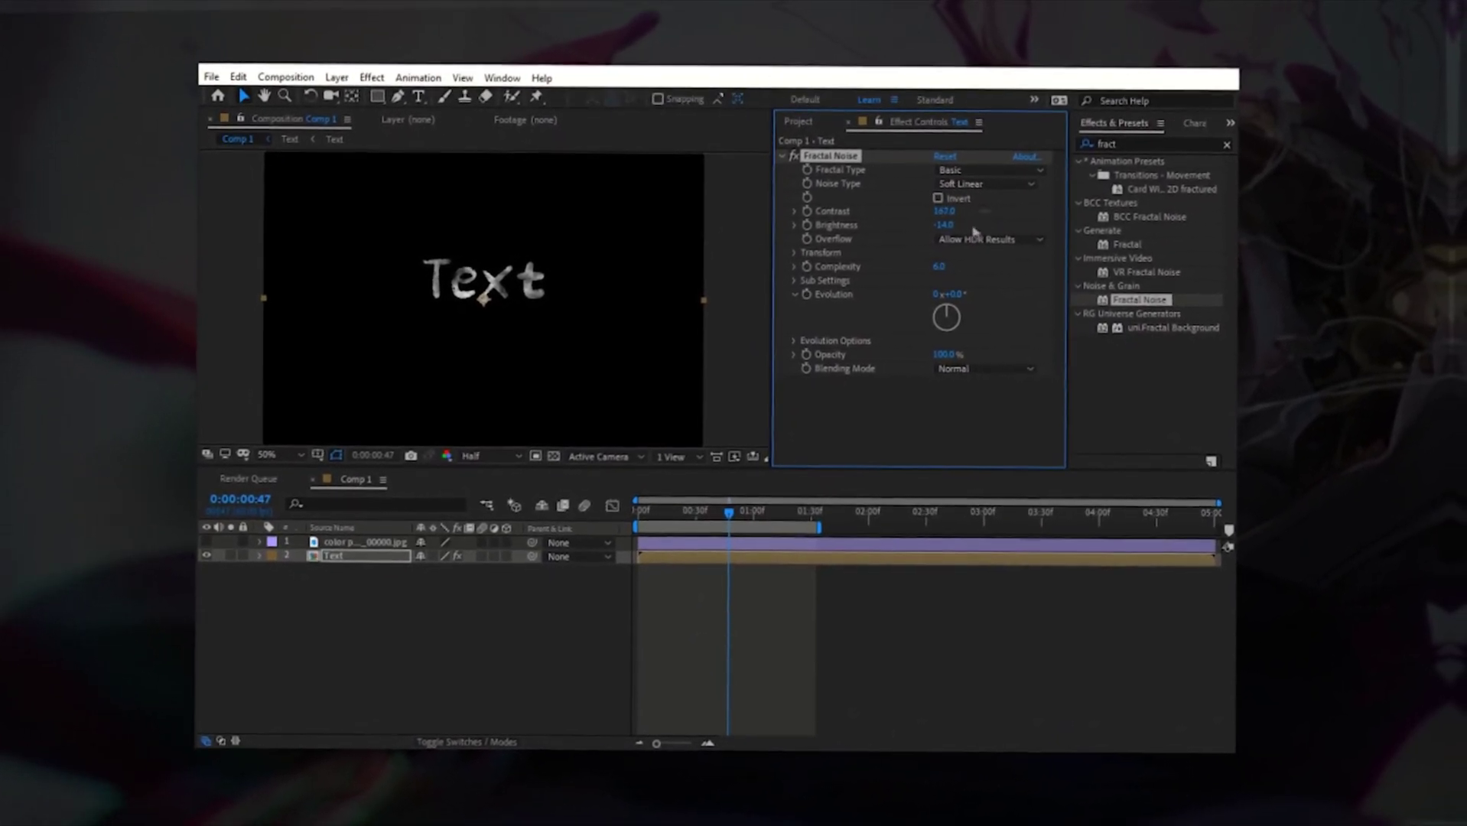
left_click(794, 253)
left_click(808, 295)
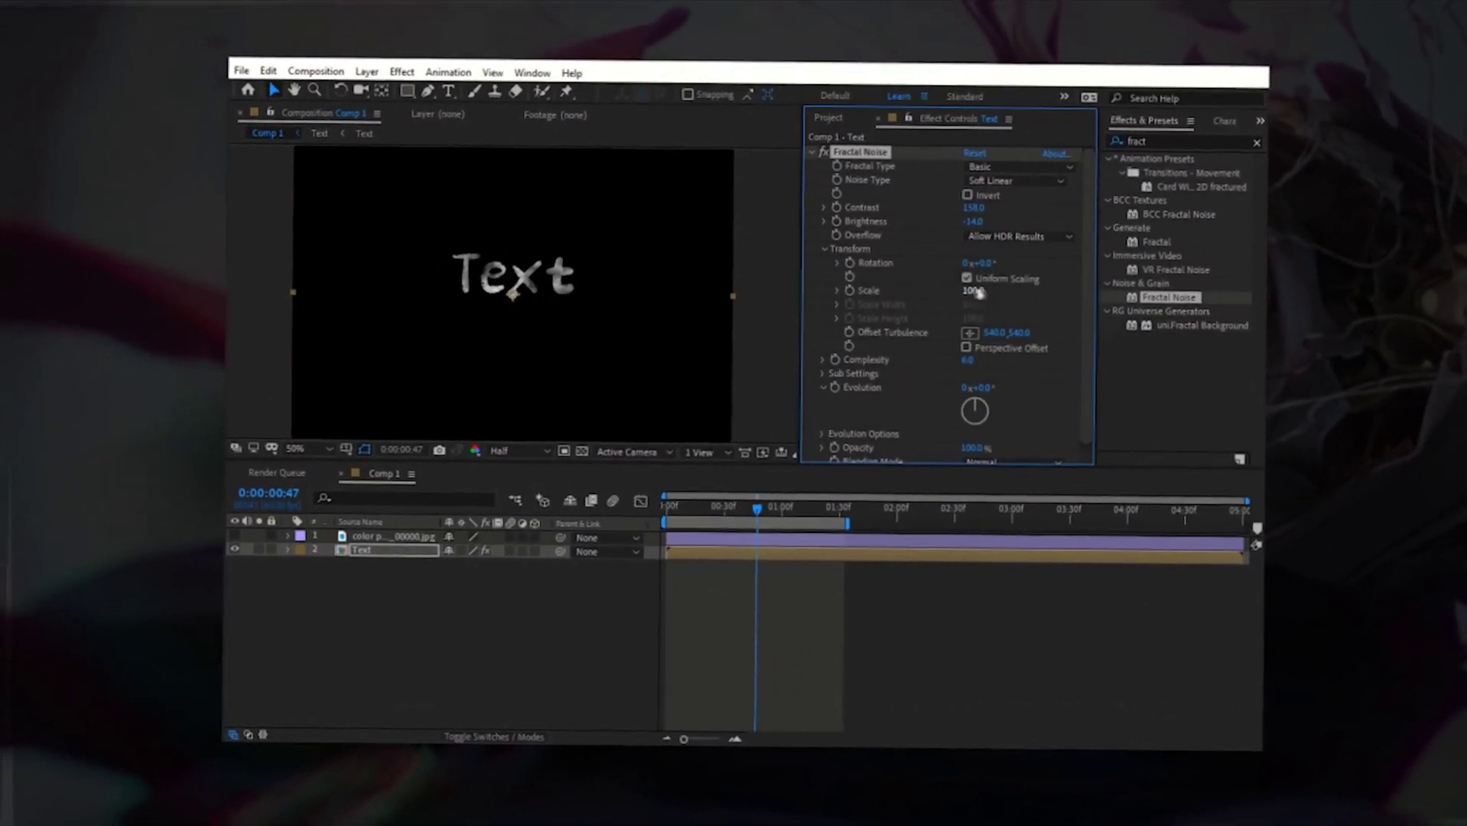
left_click_drag(976, 274, 948, 291)
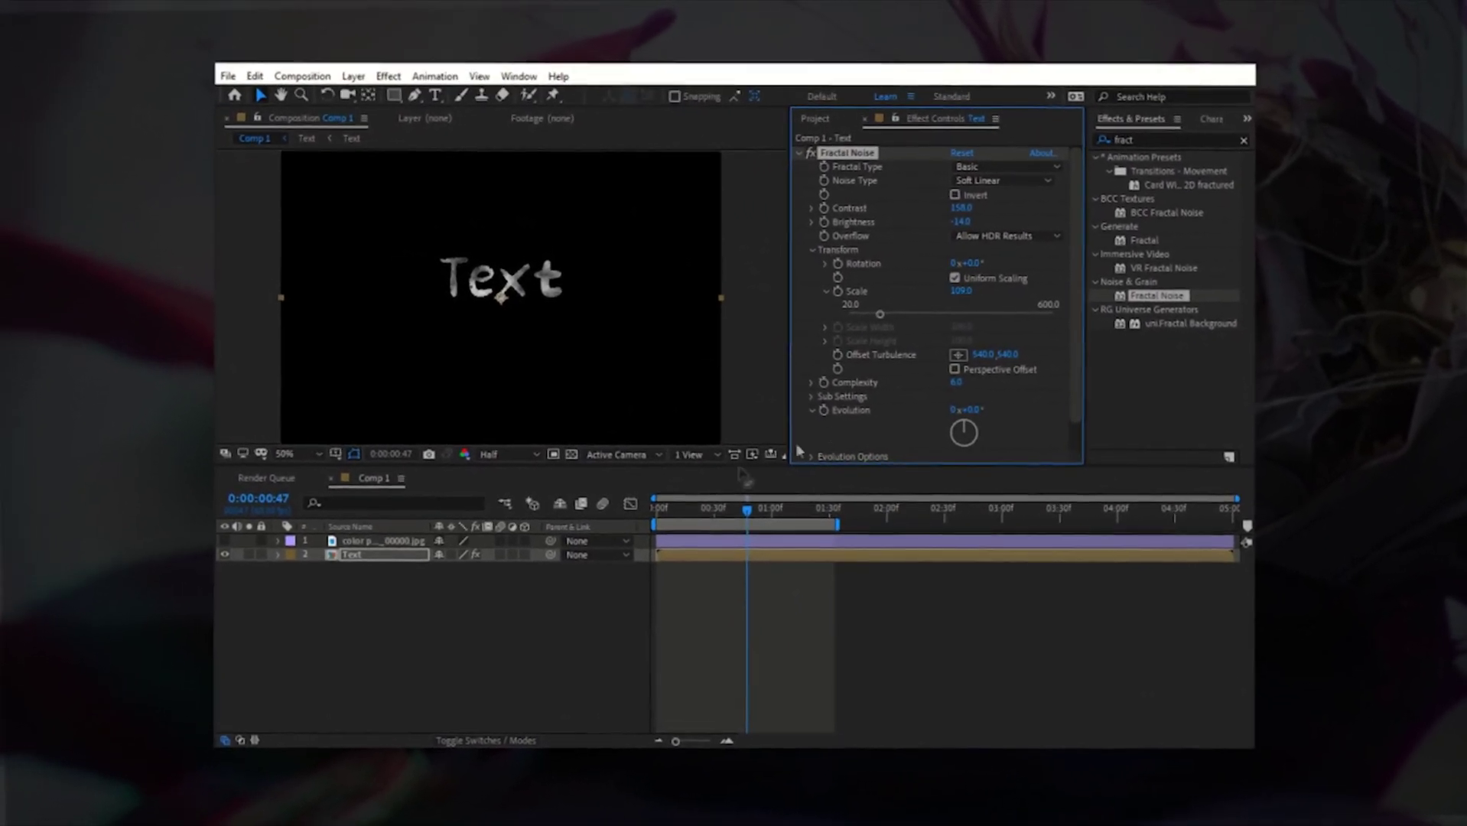
Add Adjustment Layer 1 and apply the Tint effect to it.
right_click(674, 596)
mouse_move(711, 607)
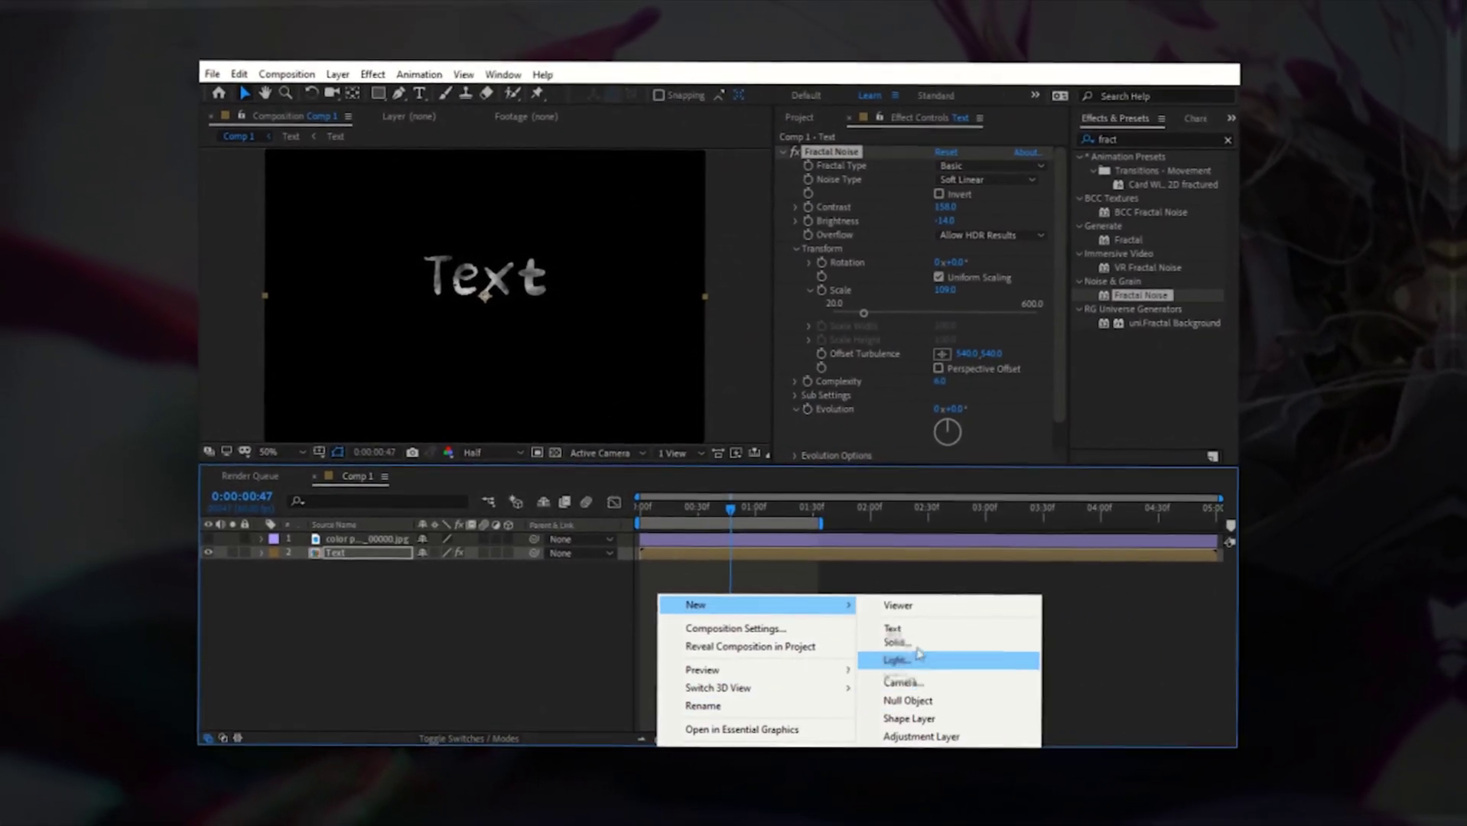
left_click(907, 735)
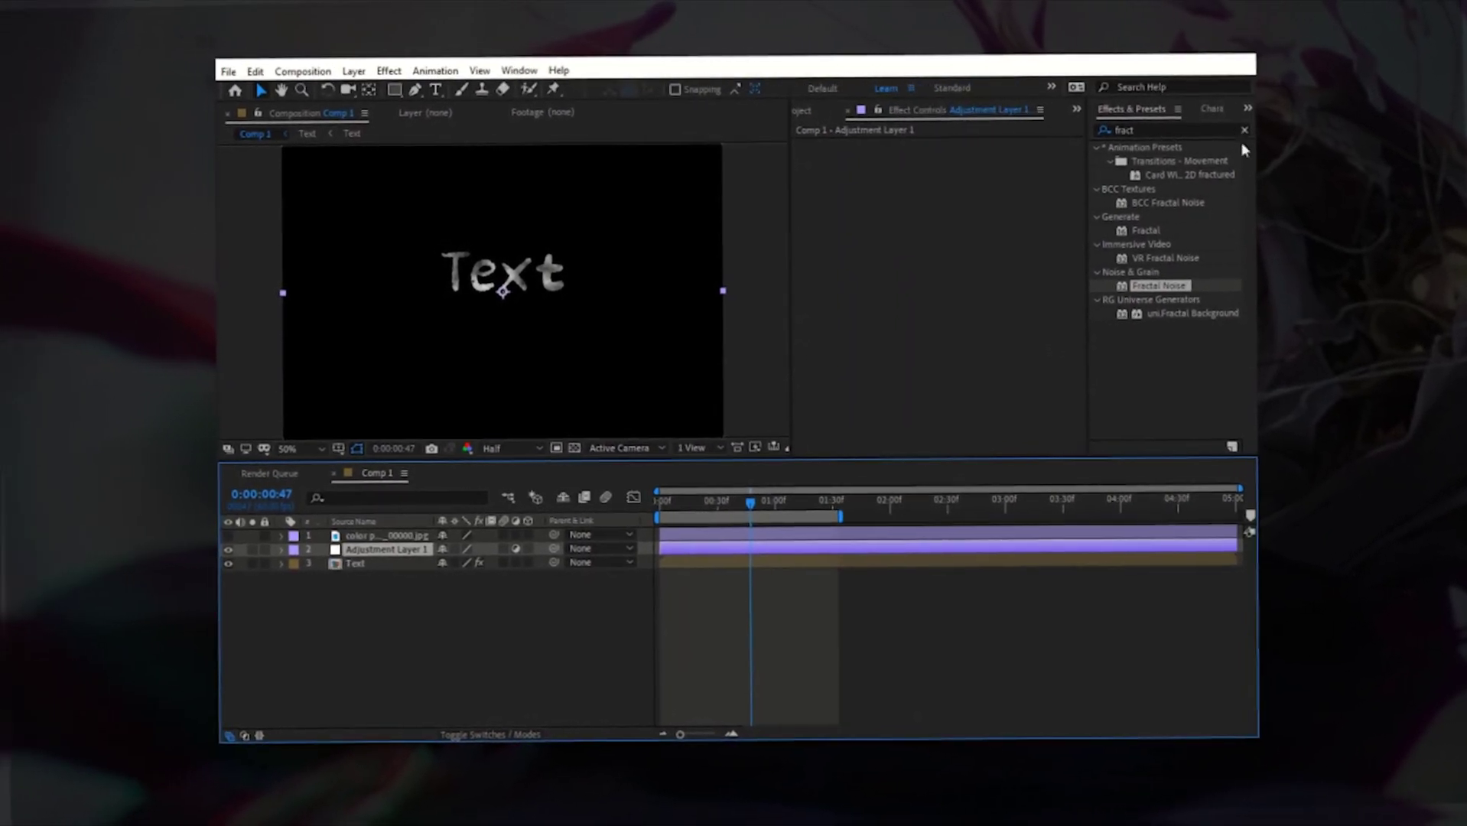
left_click(1232, 133)
type("tint")
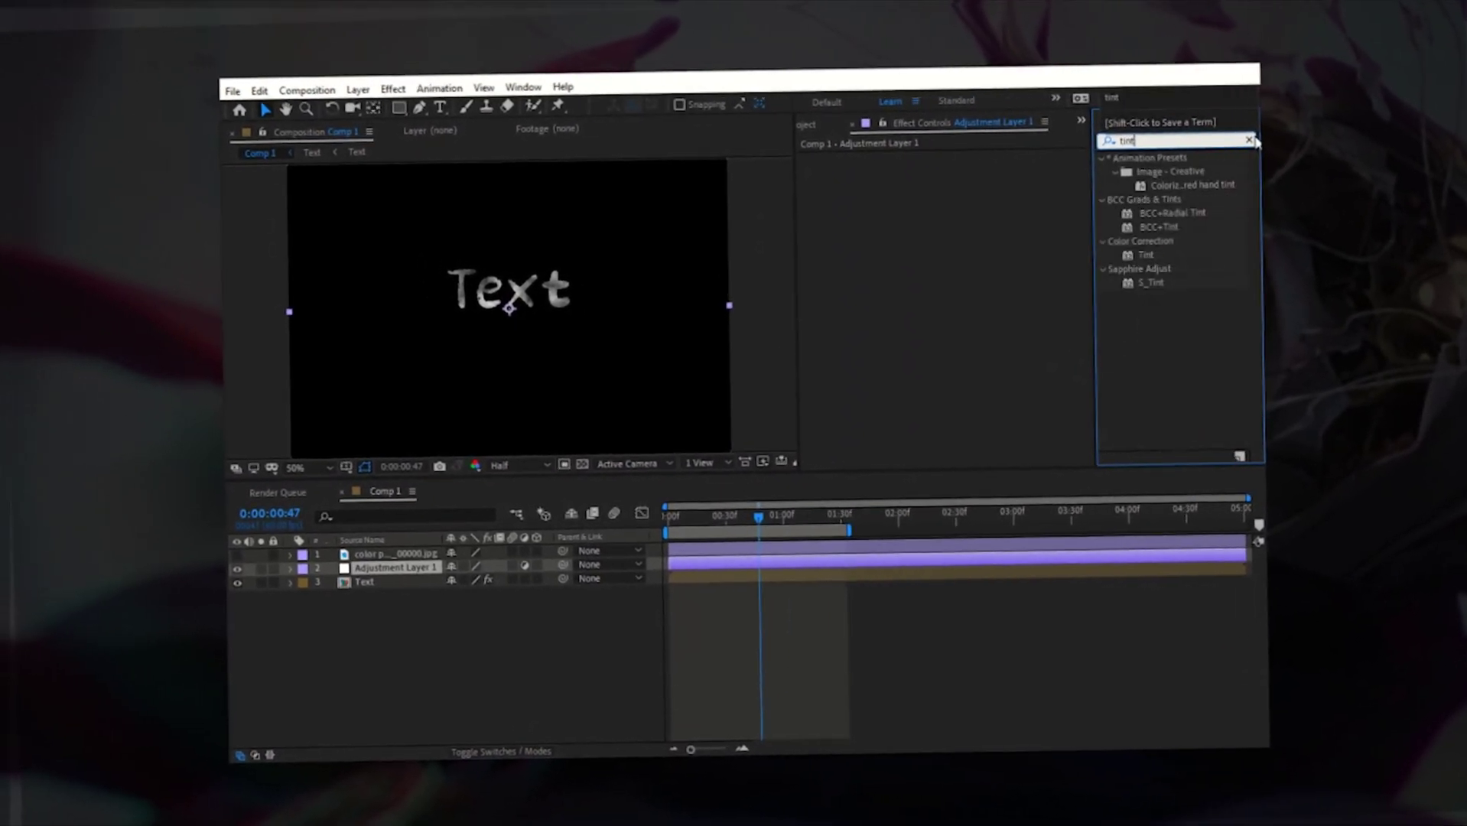
left_click_drag(1144, 259, 725, 565)
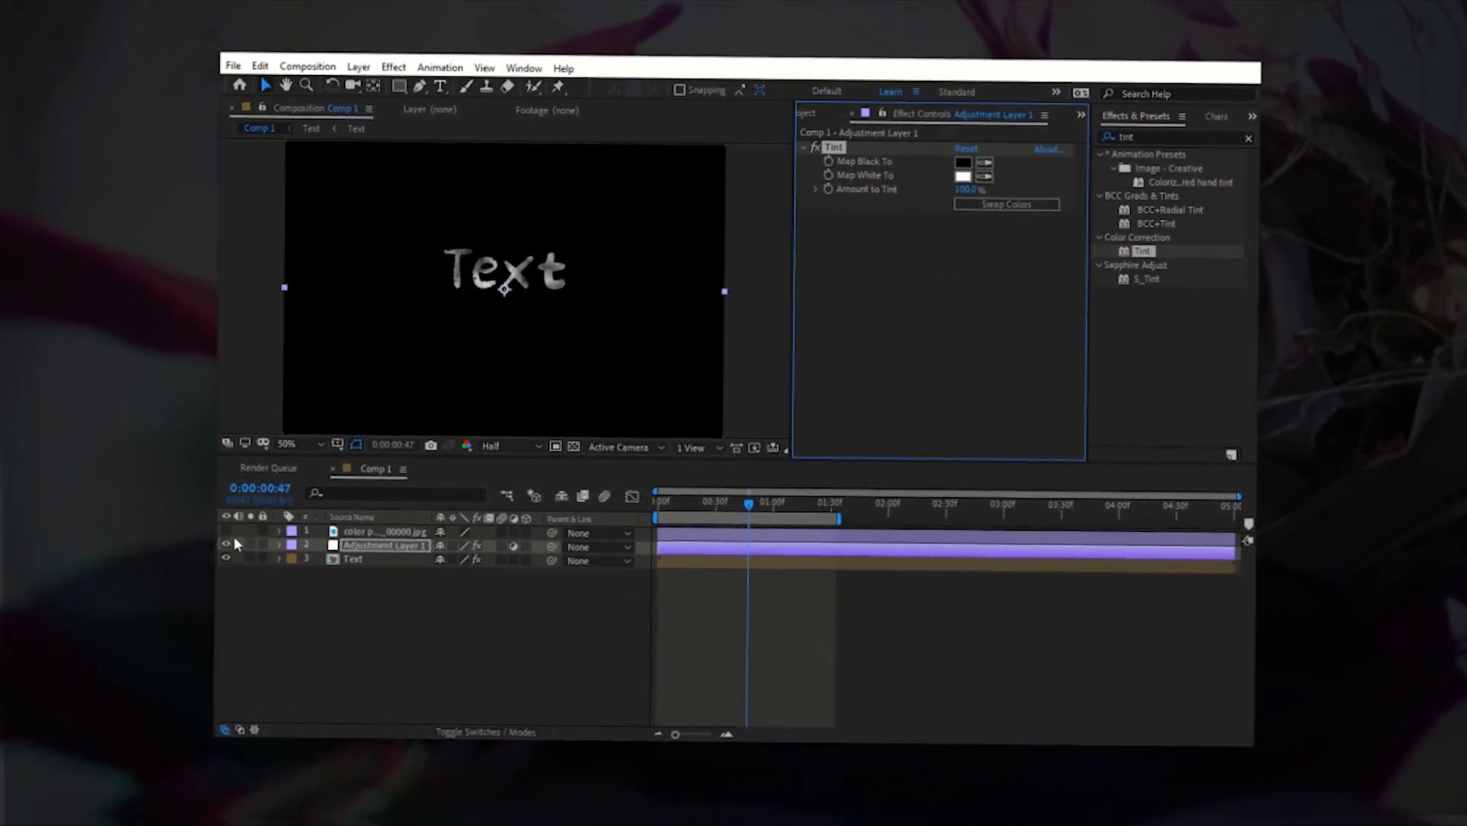
Set Tint's Map White To the palette's green, then hide the palette layer.
left_click(242, 543)
scroll(382, 257, "down", 2)
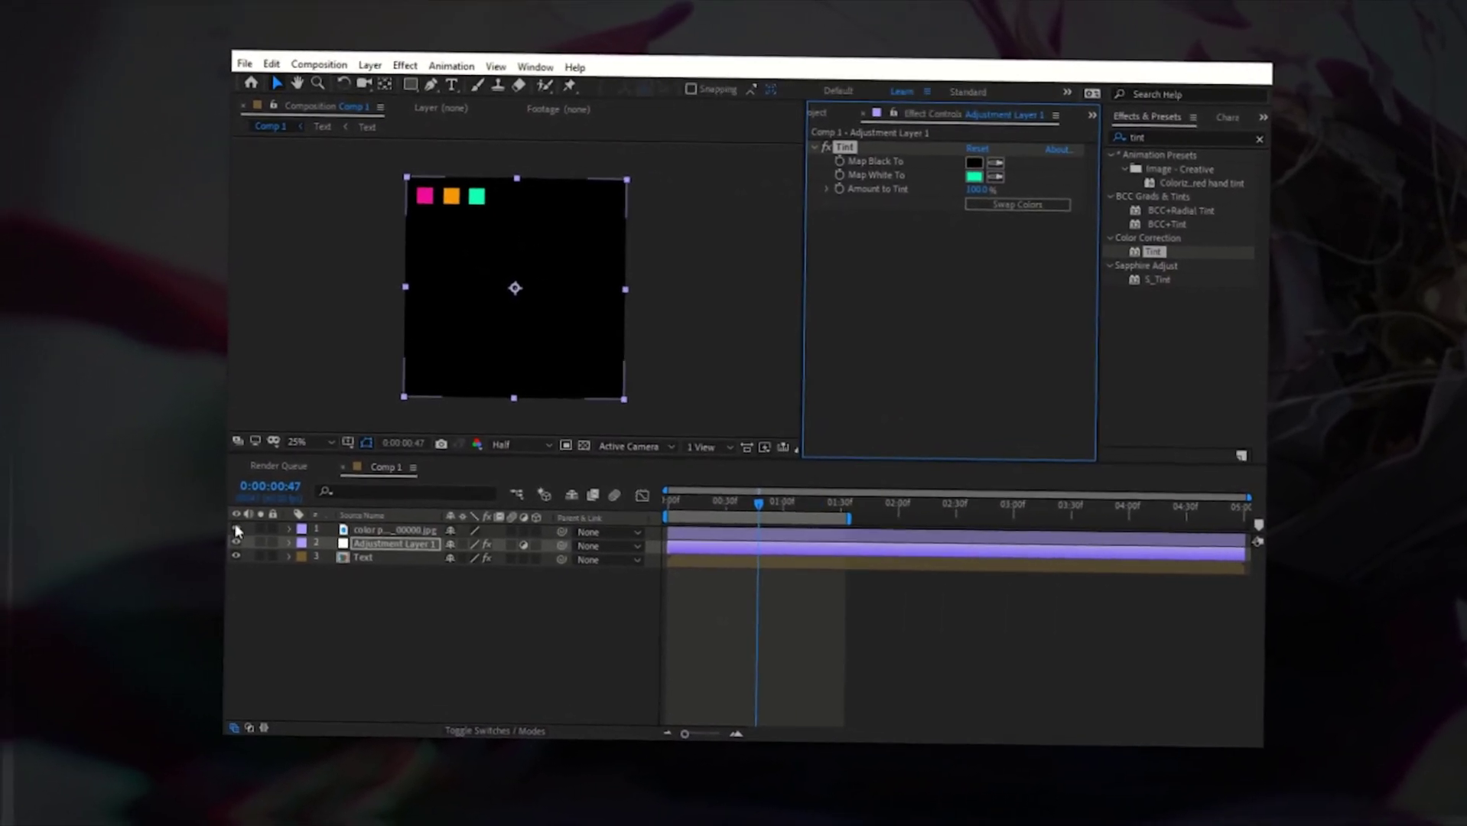
left_click(208, 545)
scroll(535, 340, "up", 2)
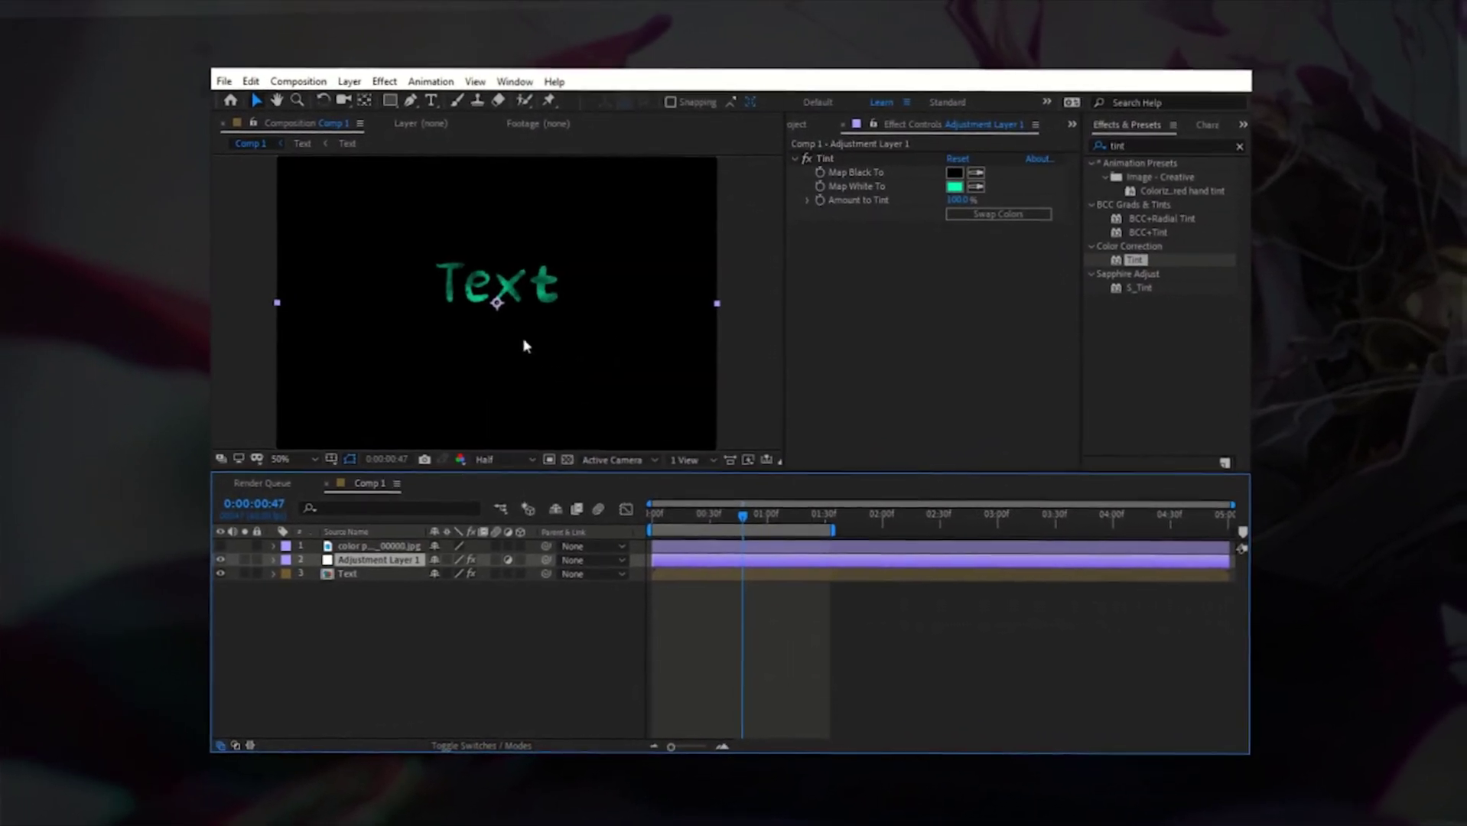
scroll(494, 346, "up", 2)
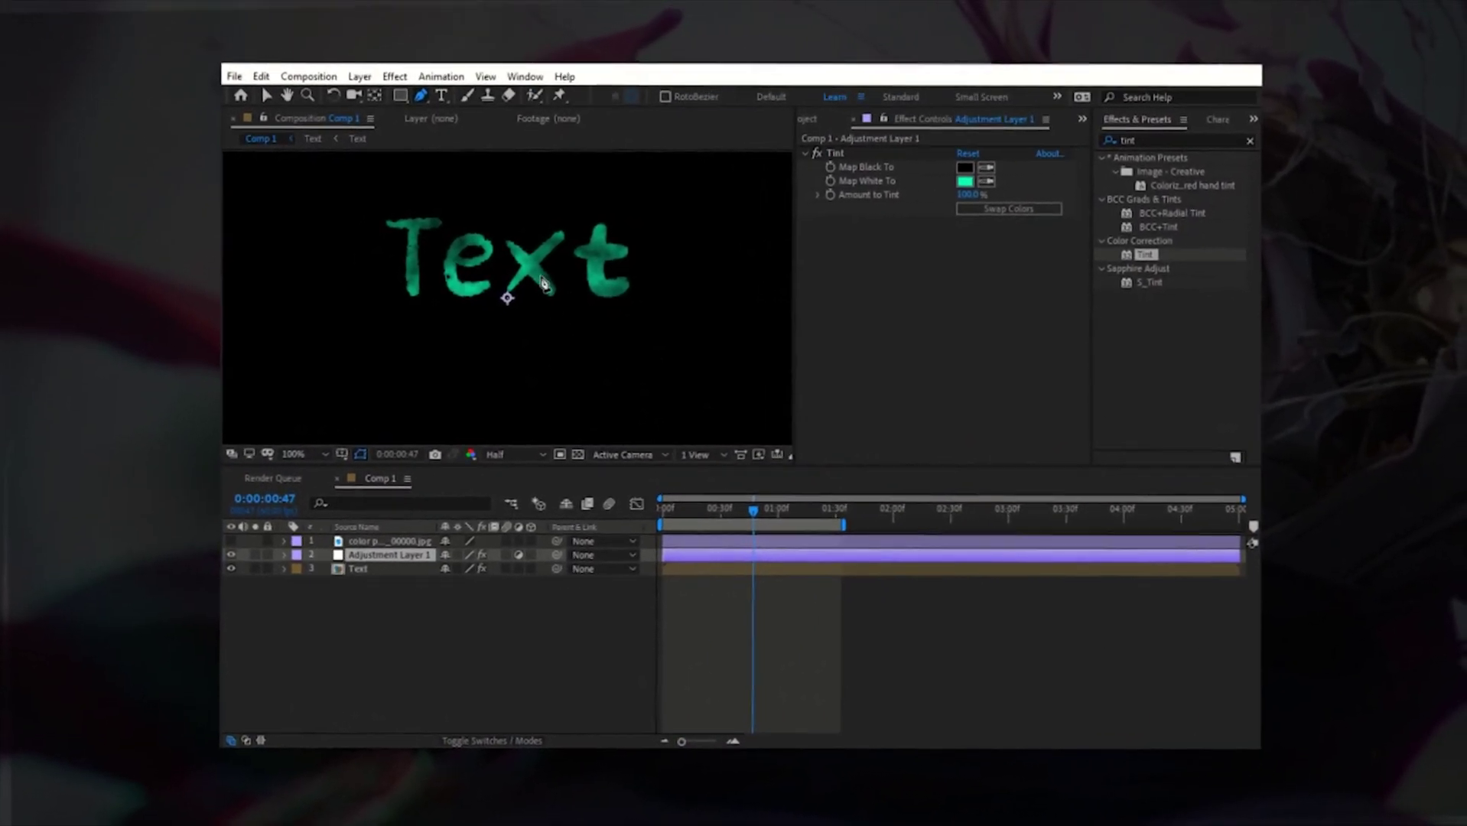
scroll(510, 287, "down", 2)
Draw a closed Pen mask around the 'xt' letters on Adjustment Layer 1.
left_click_drag(484, 252, 520, 294)
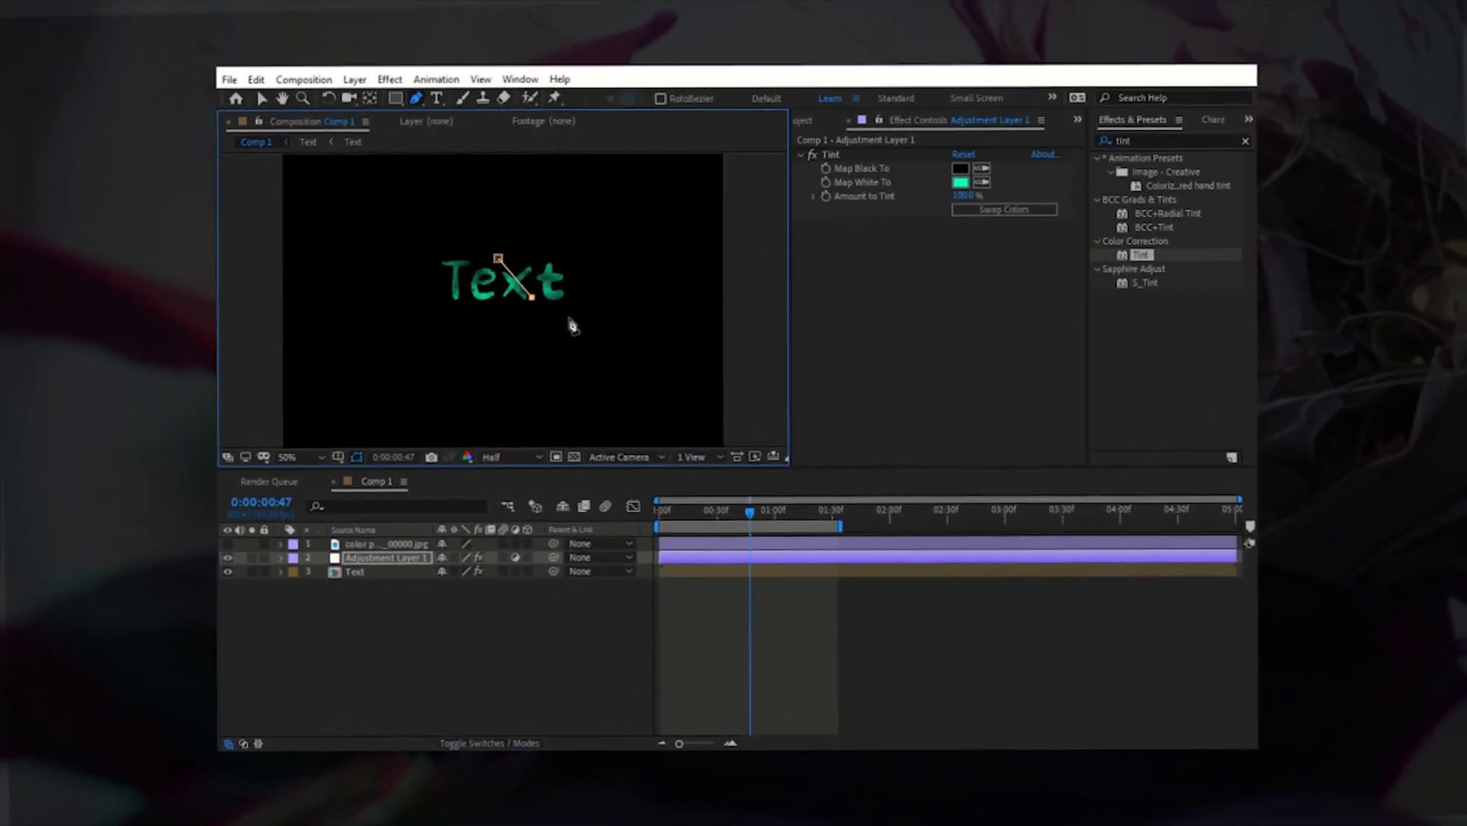
left_click(557, 313)
left_click(591, 290)
left_click(599, 246)
left_click(609, 211)
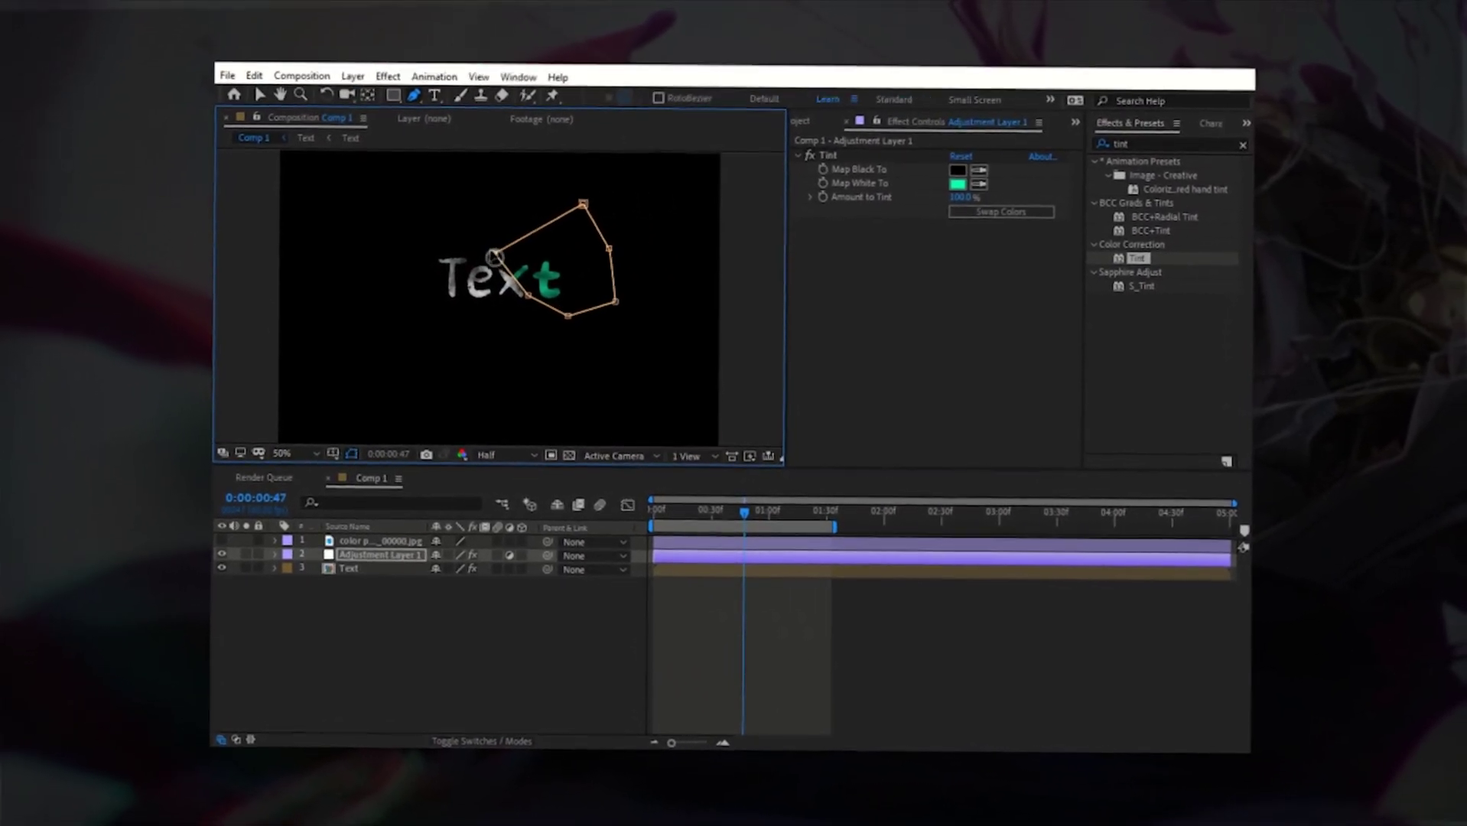
left_click(494, 257)
Set the mask's feather to 150 pixels.
key("m")
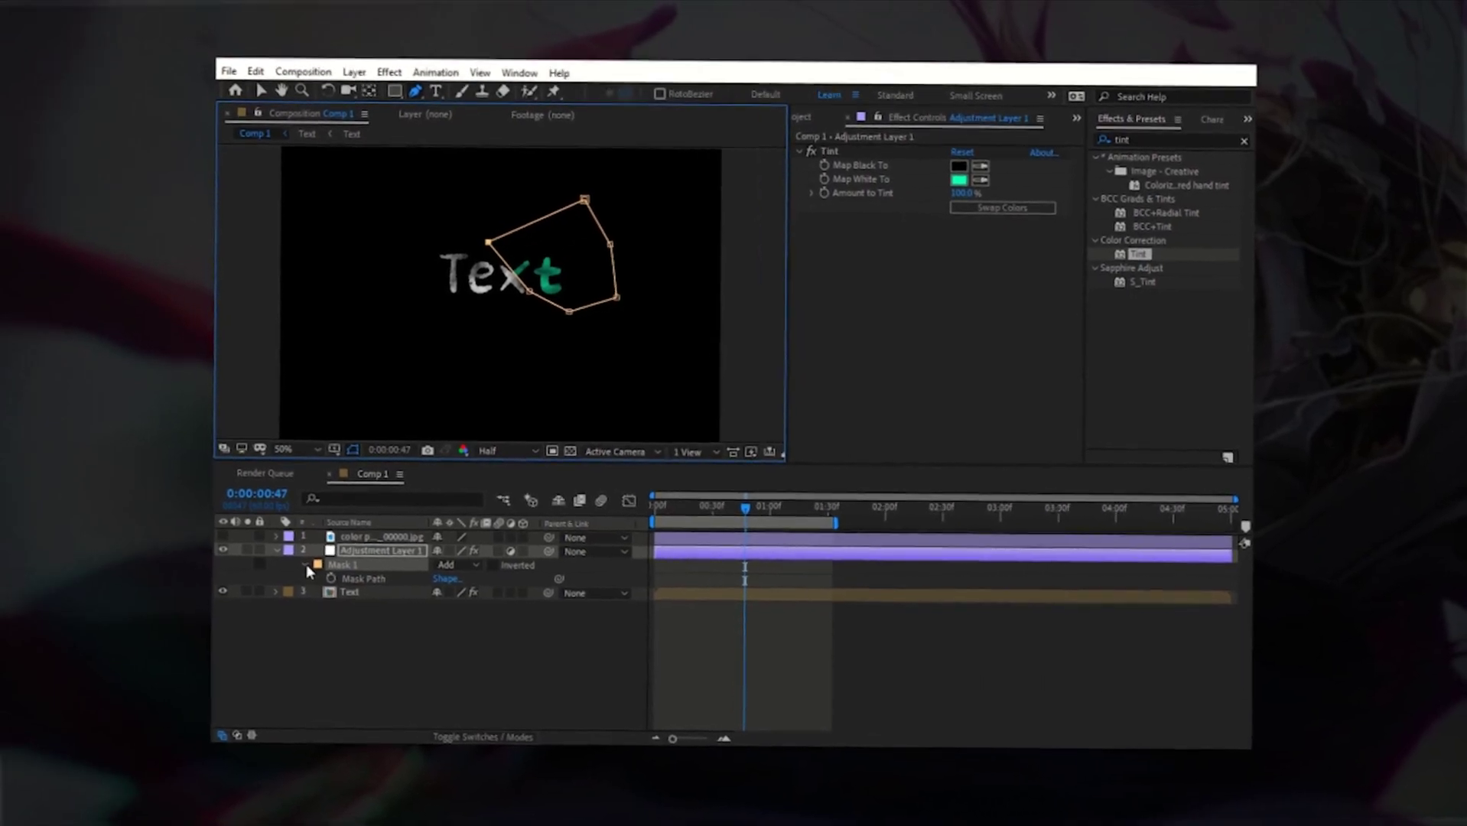
left_click(306, 564)
left_click_drag(439, 592, 528, 594)
left_click(469, 591)
type("1")
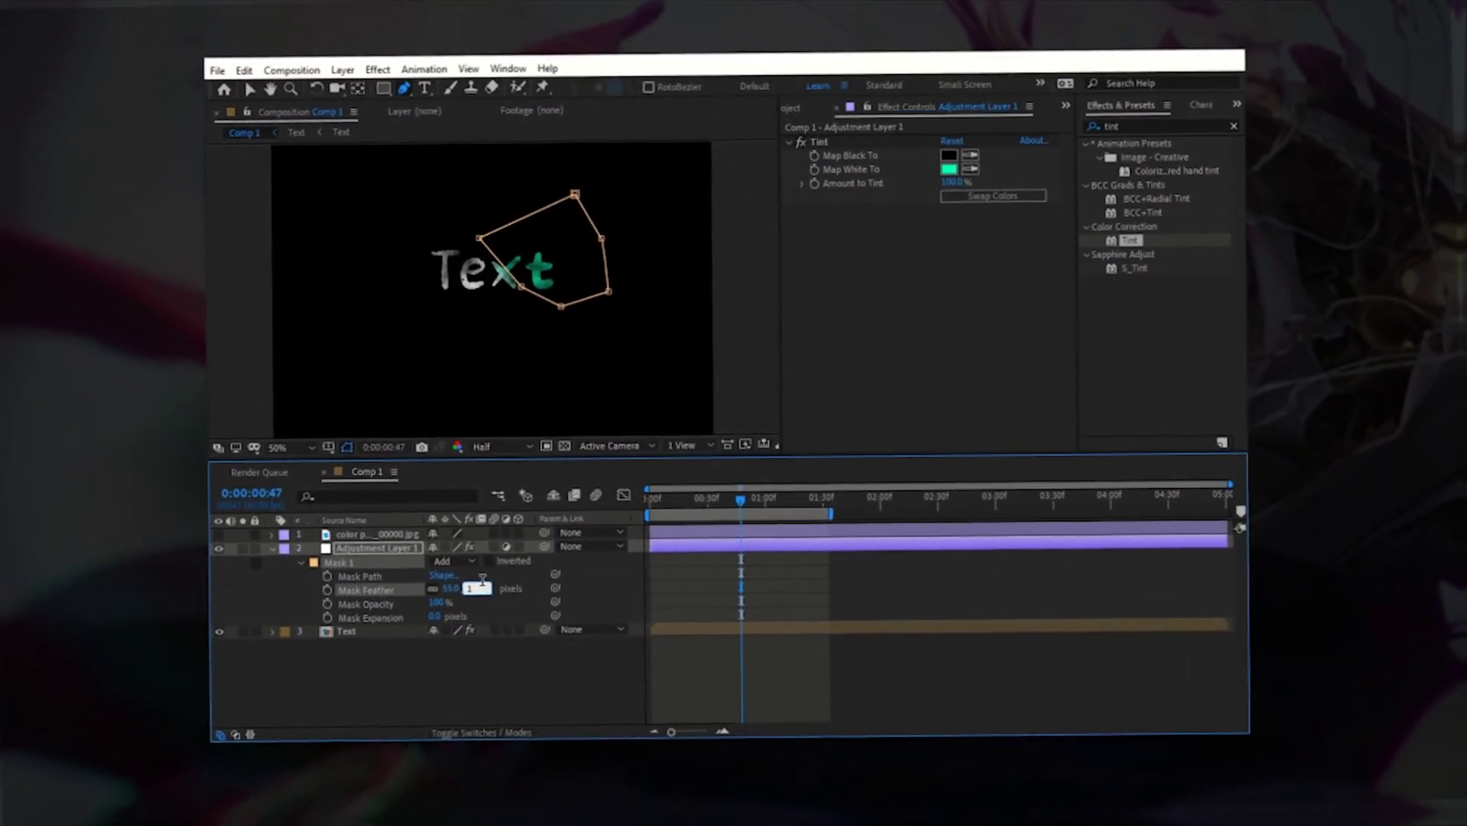
type("50")
left_click(459, 687)
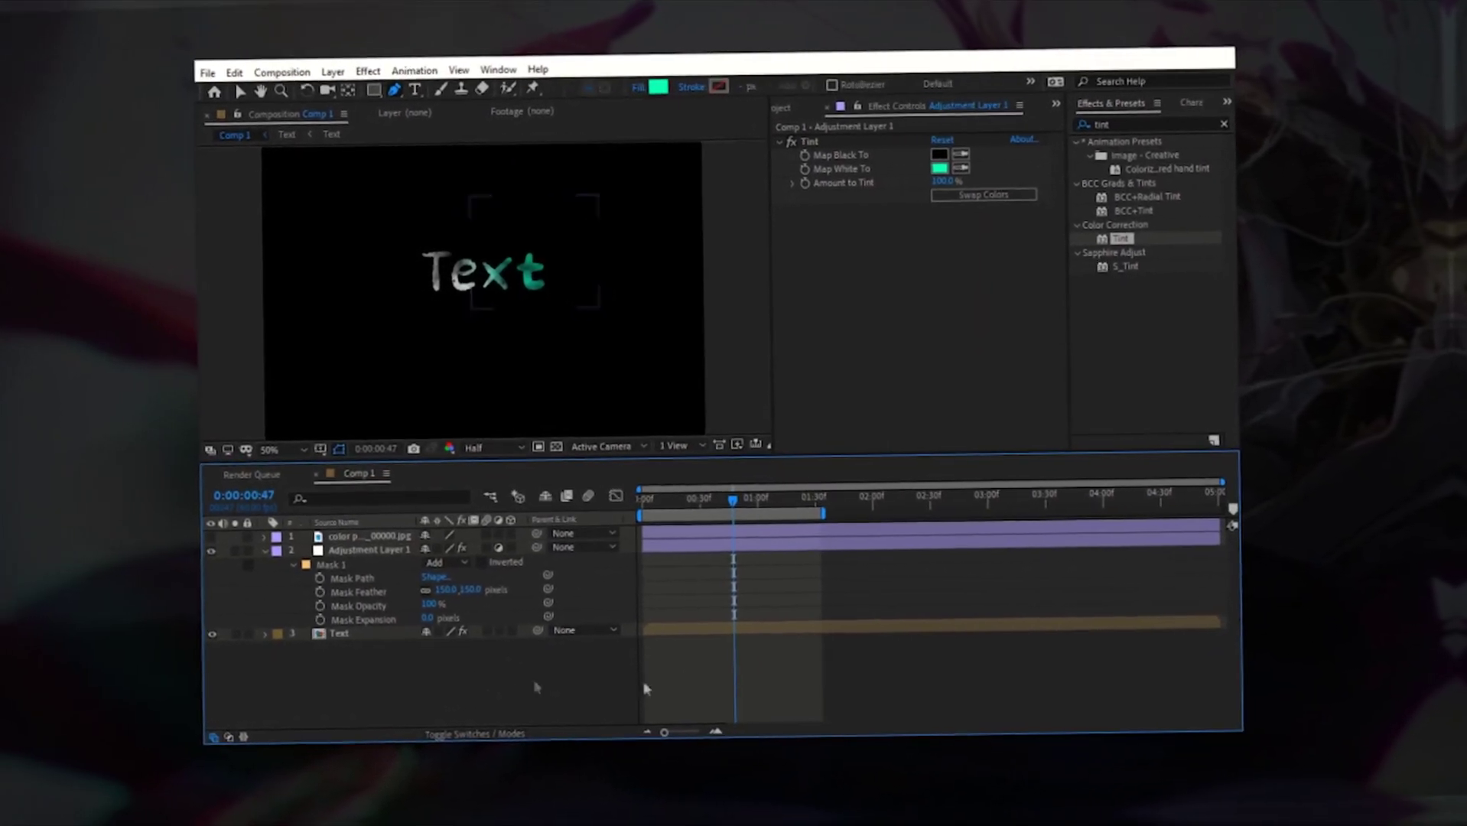
left_click(679, 546)
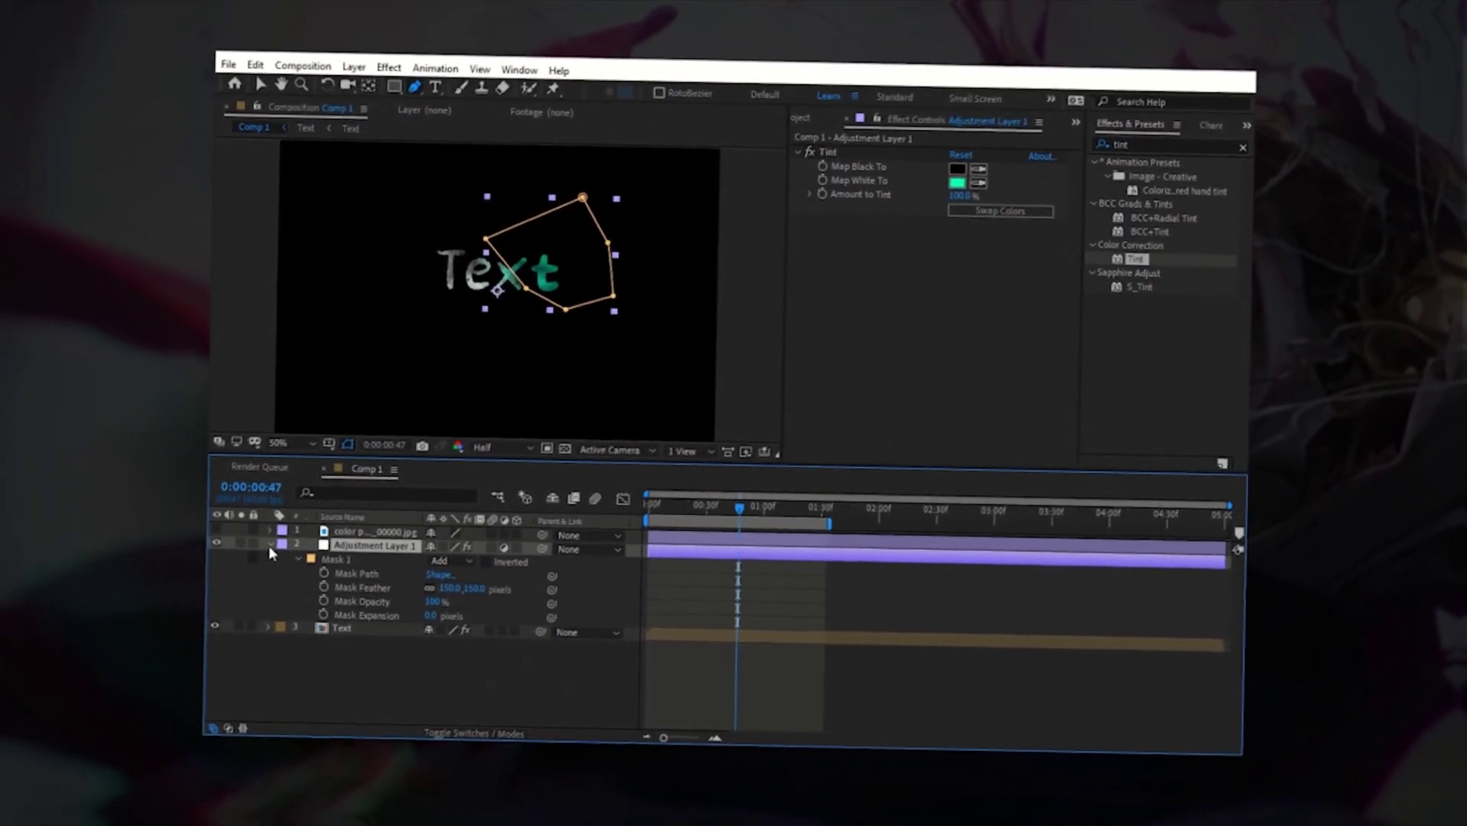
left_click(265, 553)
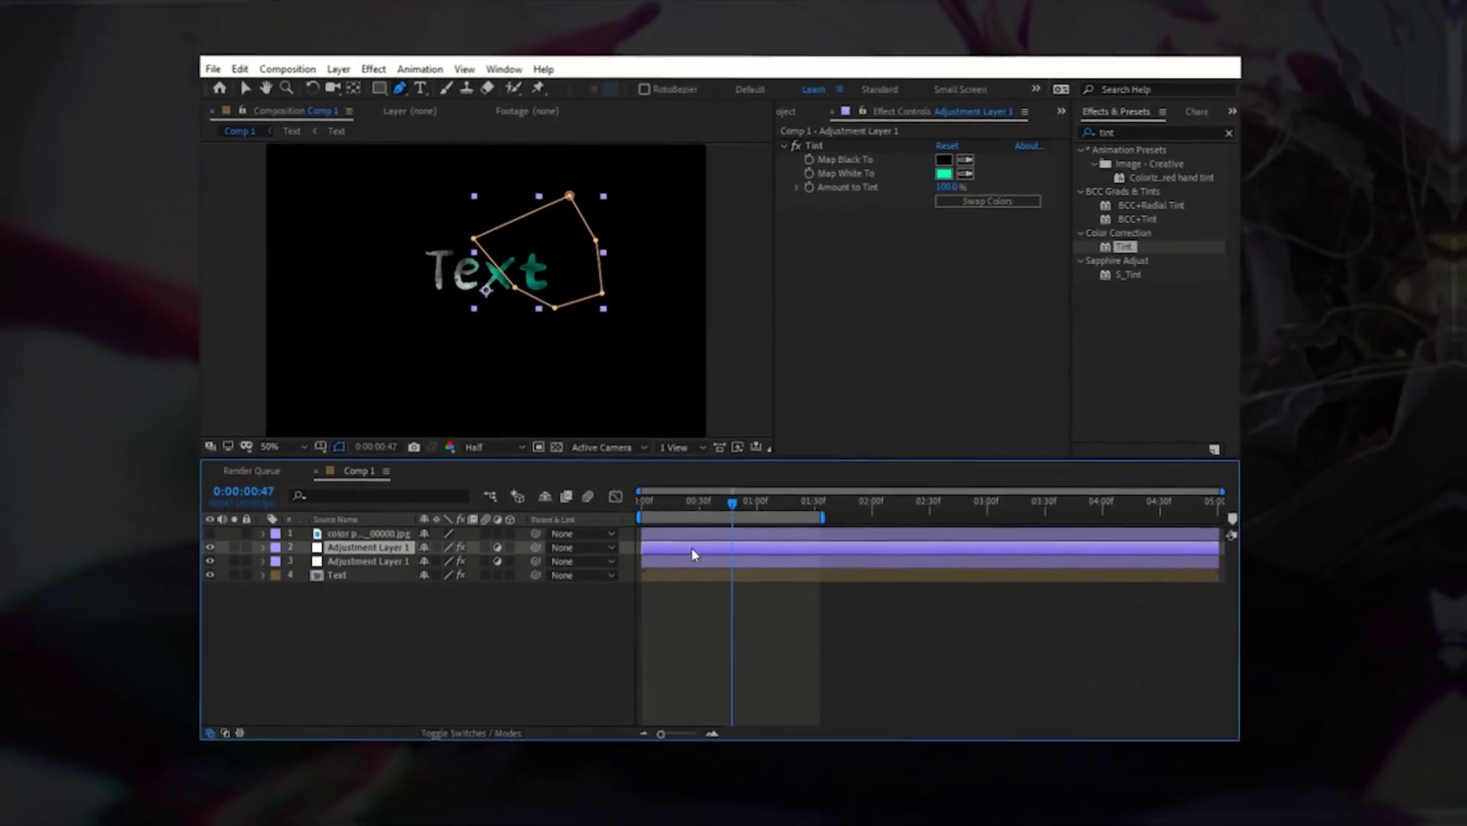
Duplicate the tint adjustment layer and eyedrop the orange swatch into Map White To.
key("ctrl+d")
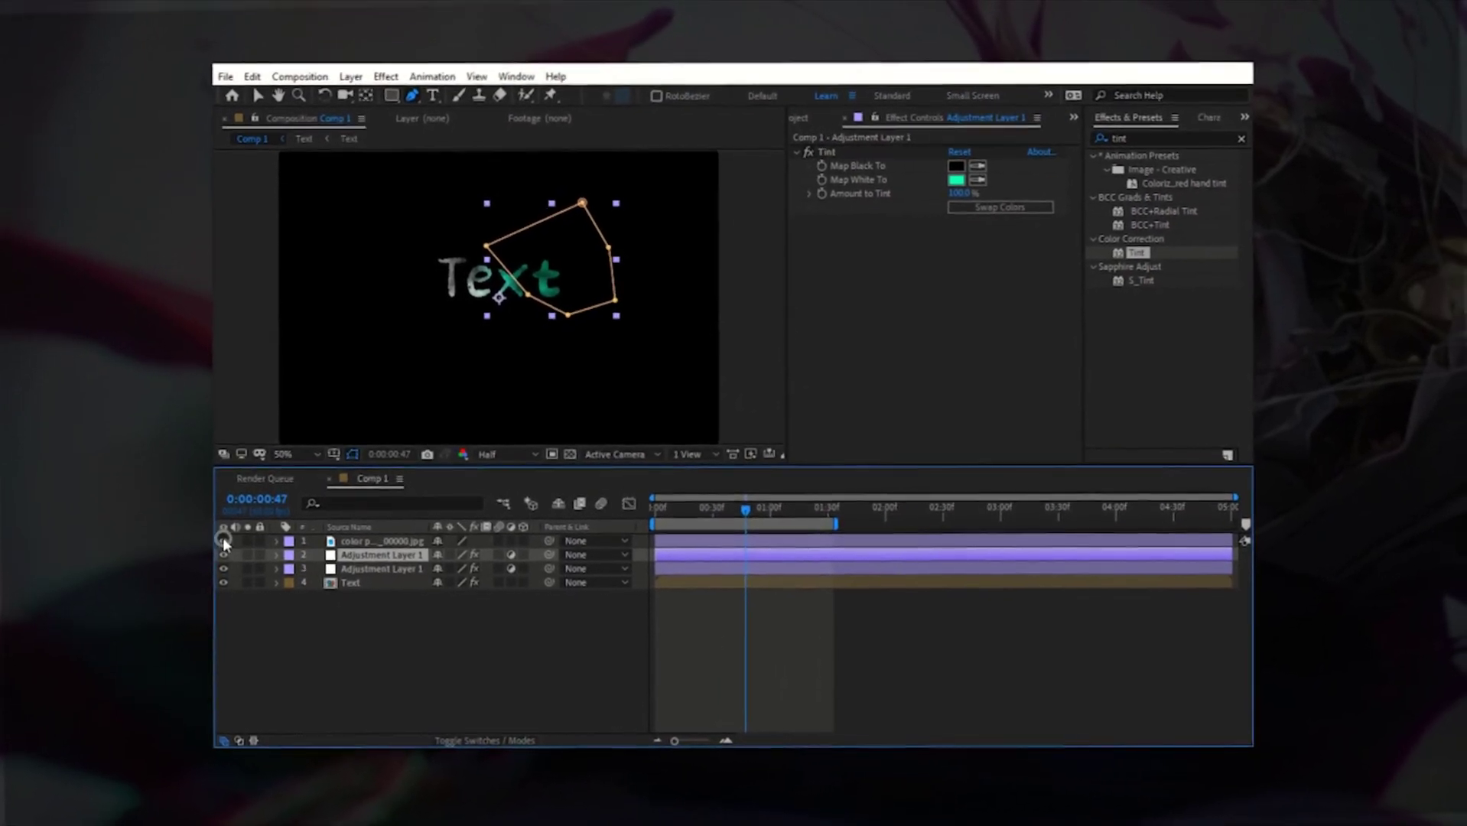
left_click(236, 532)
scroll(422, 220, "down", 2)
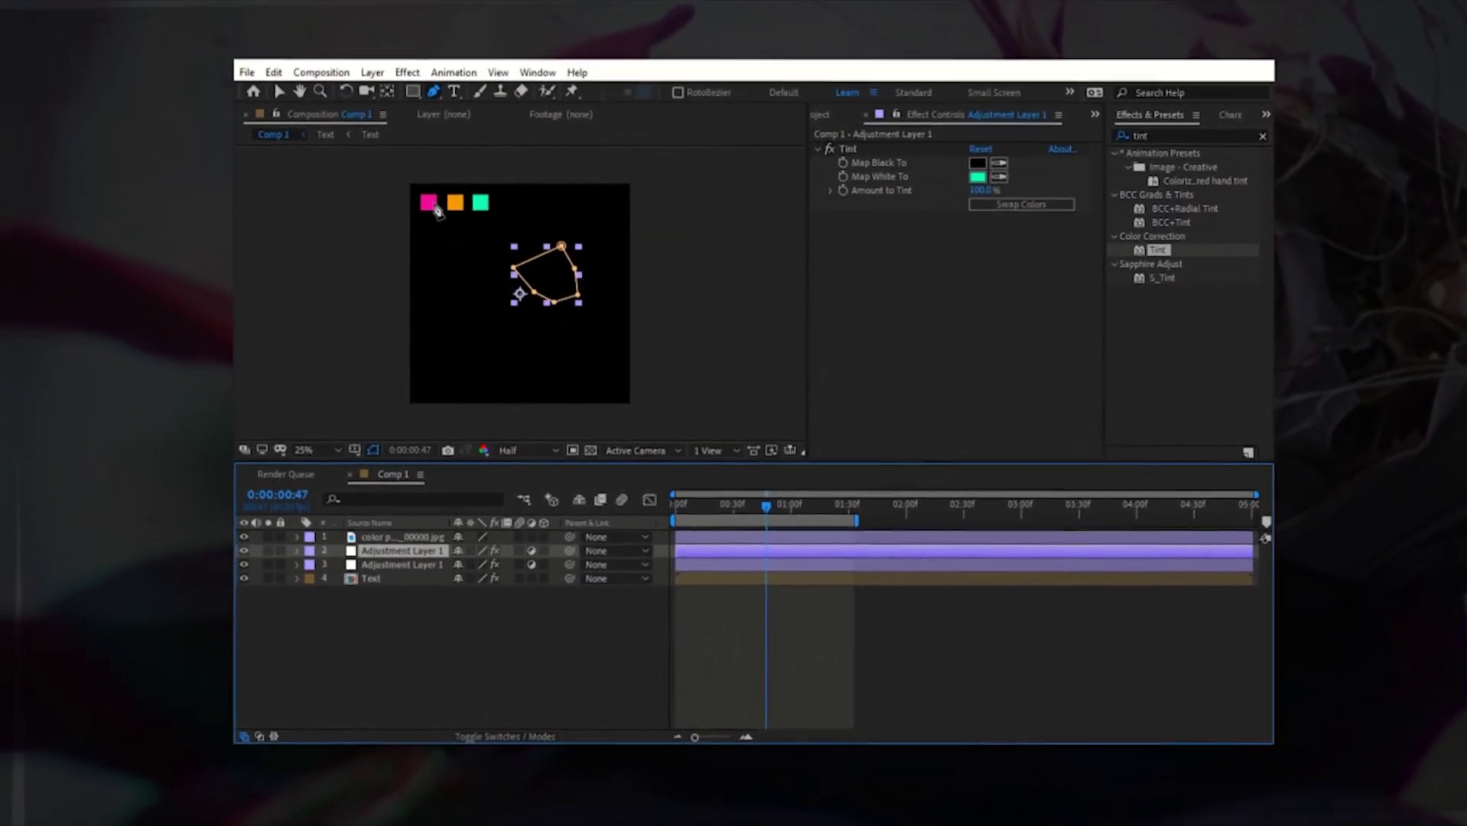
left_click(984, 185)
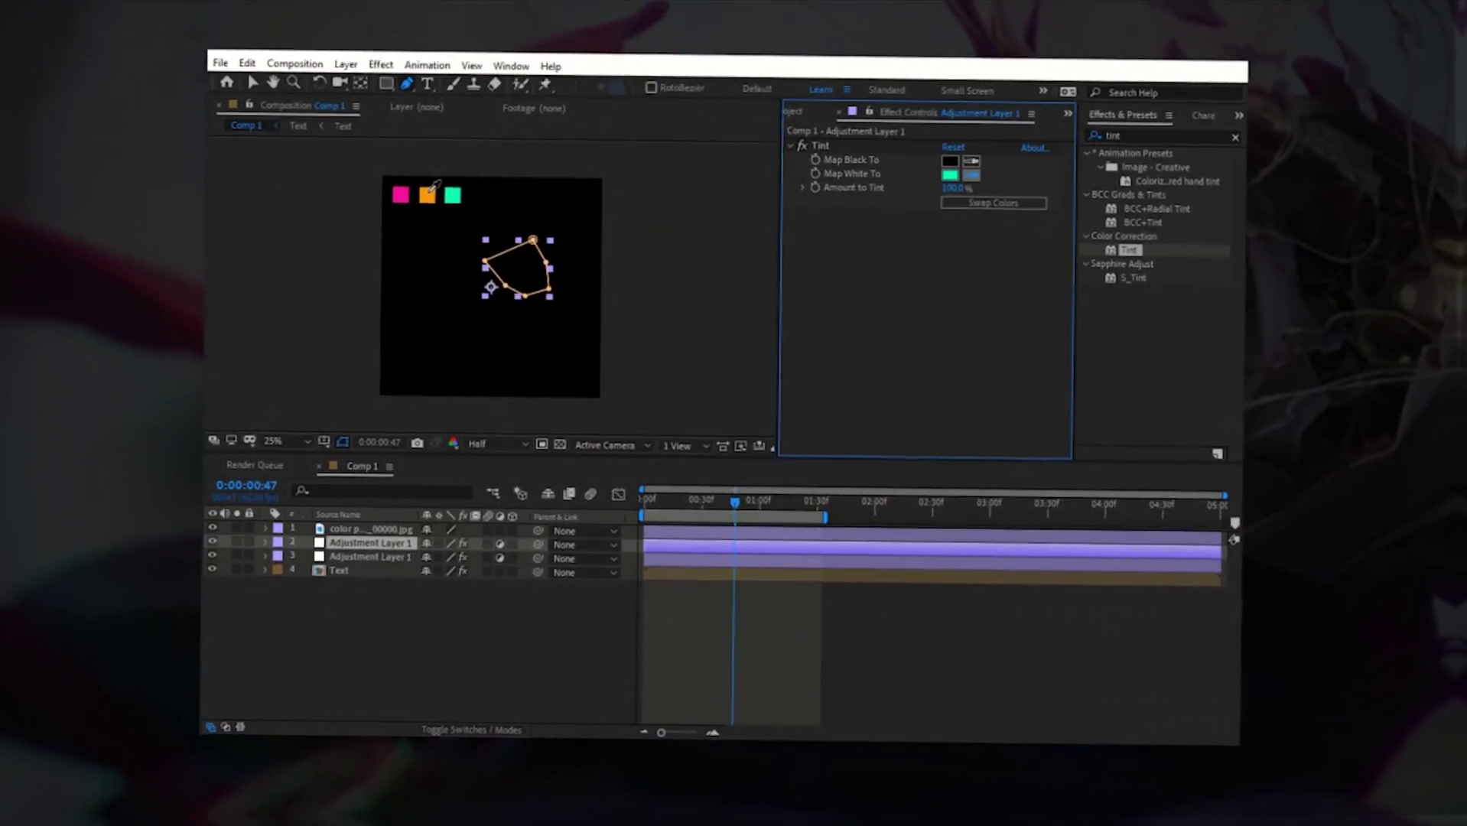
left_click(438, 206)
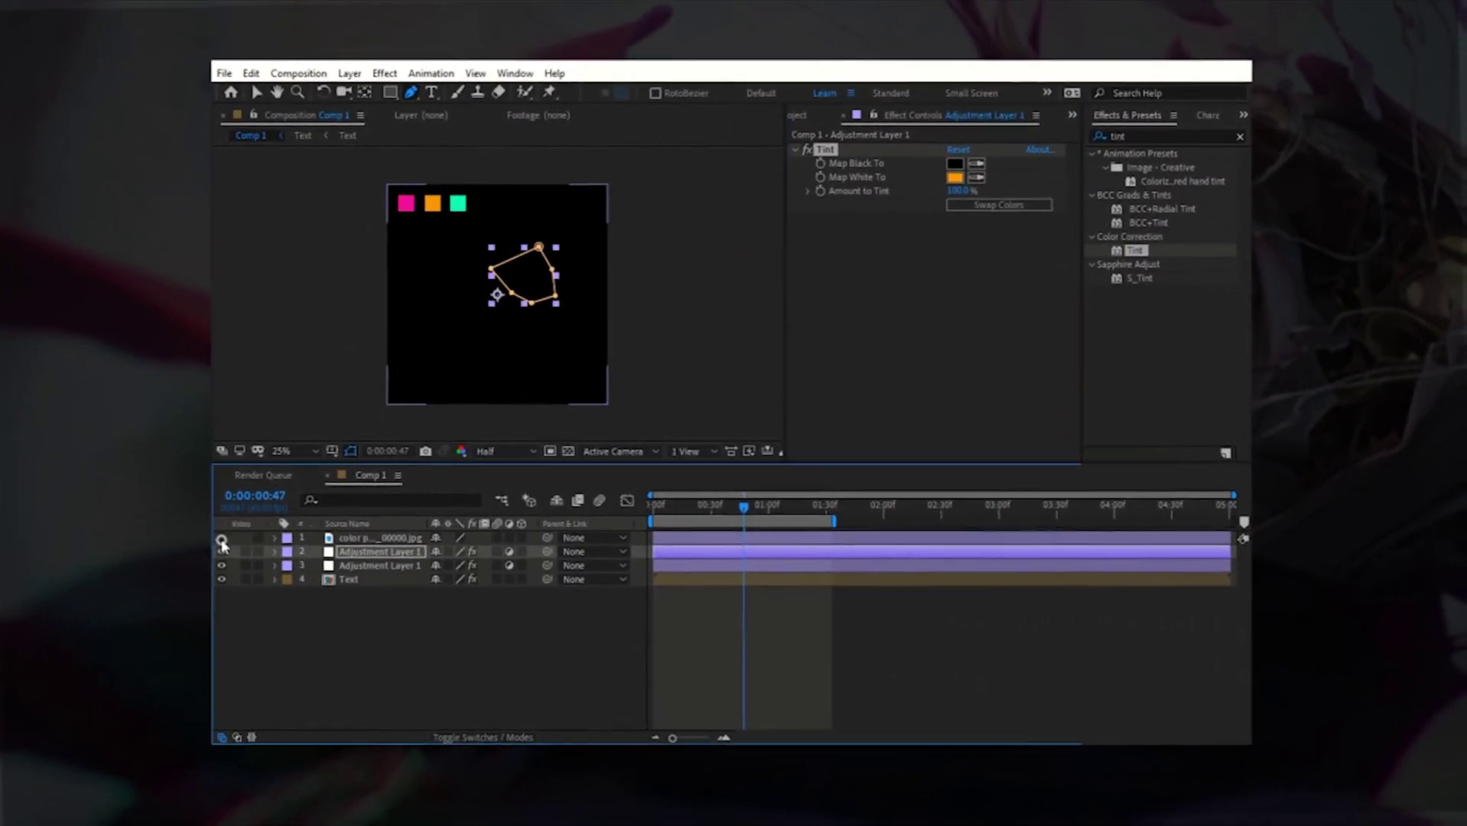
left_click(221, 539)
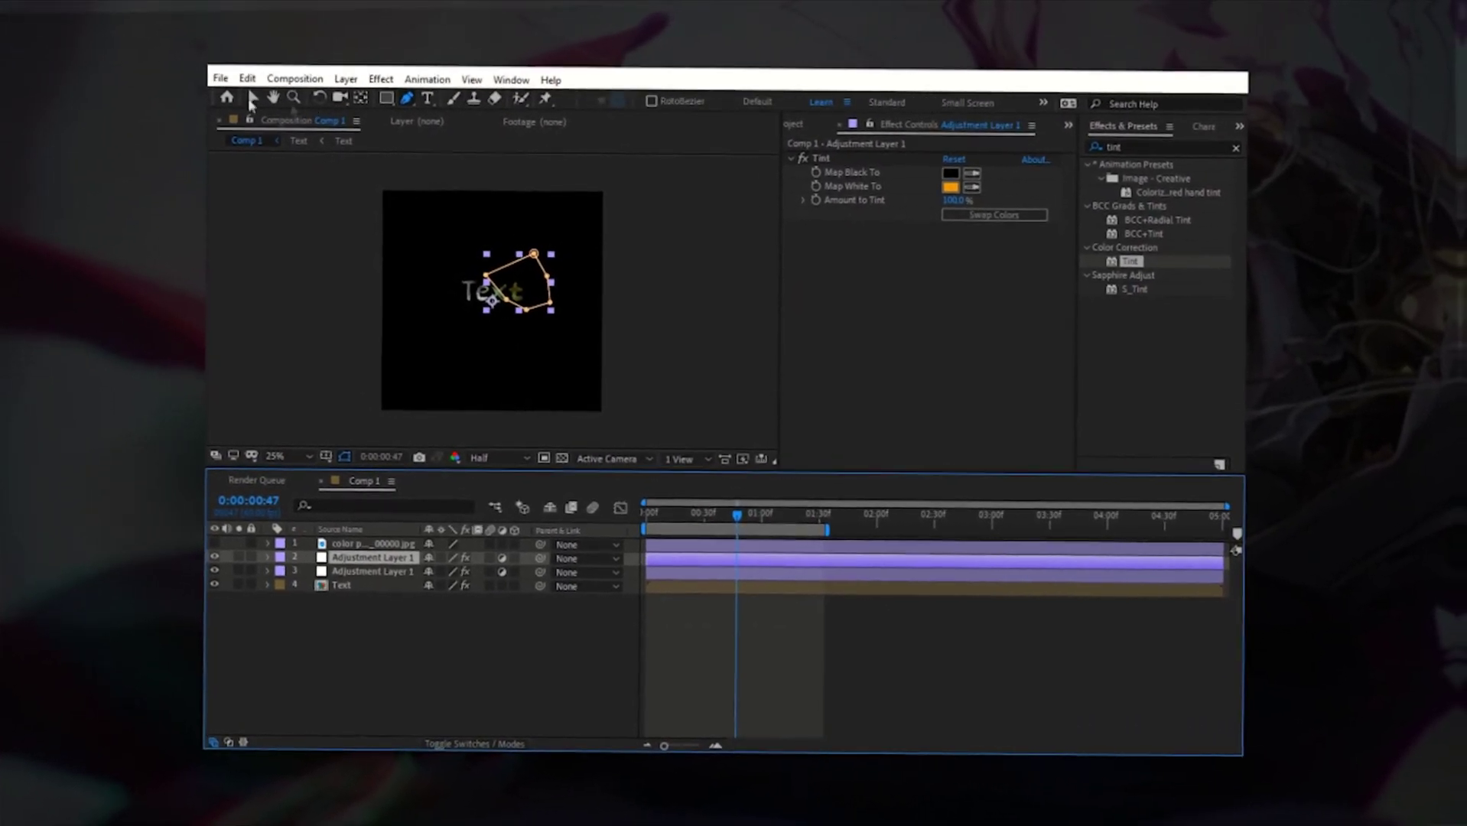
Move the duplicate's mask over the 'Te' letters with the Selection tool.
left_click(269, 96)
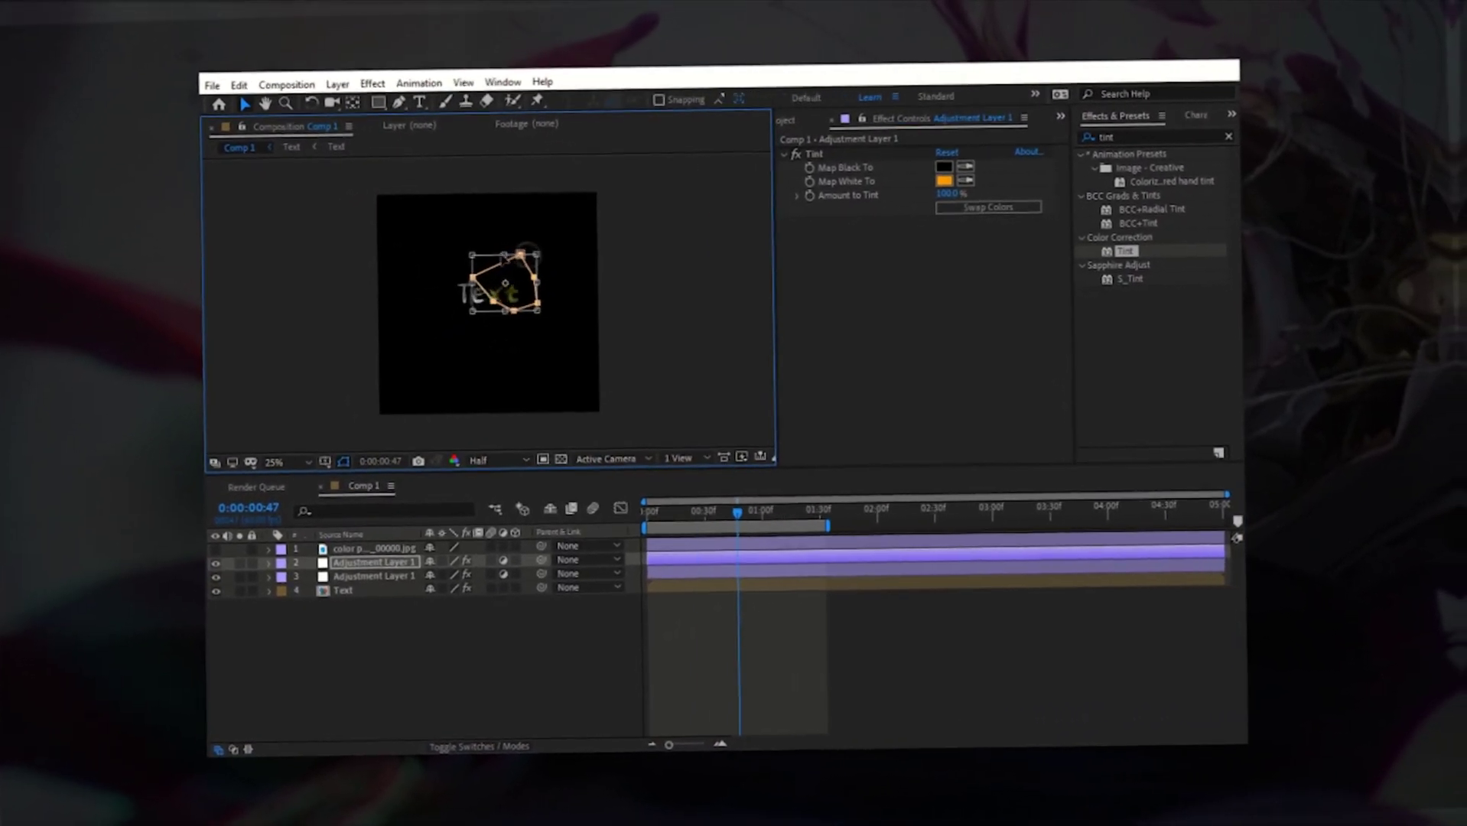
left_click_drag(551, 253, 501, 256)
scroll(497, 252, "up", 2)
left_click_drag(482, 188, 492, 172)
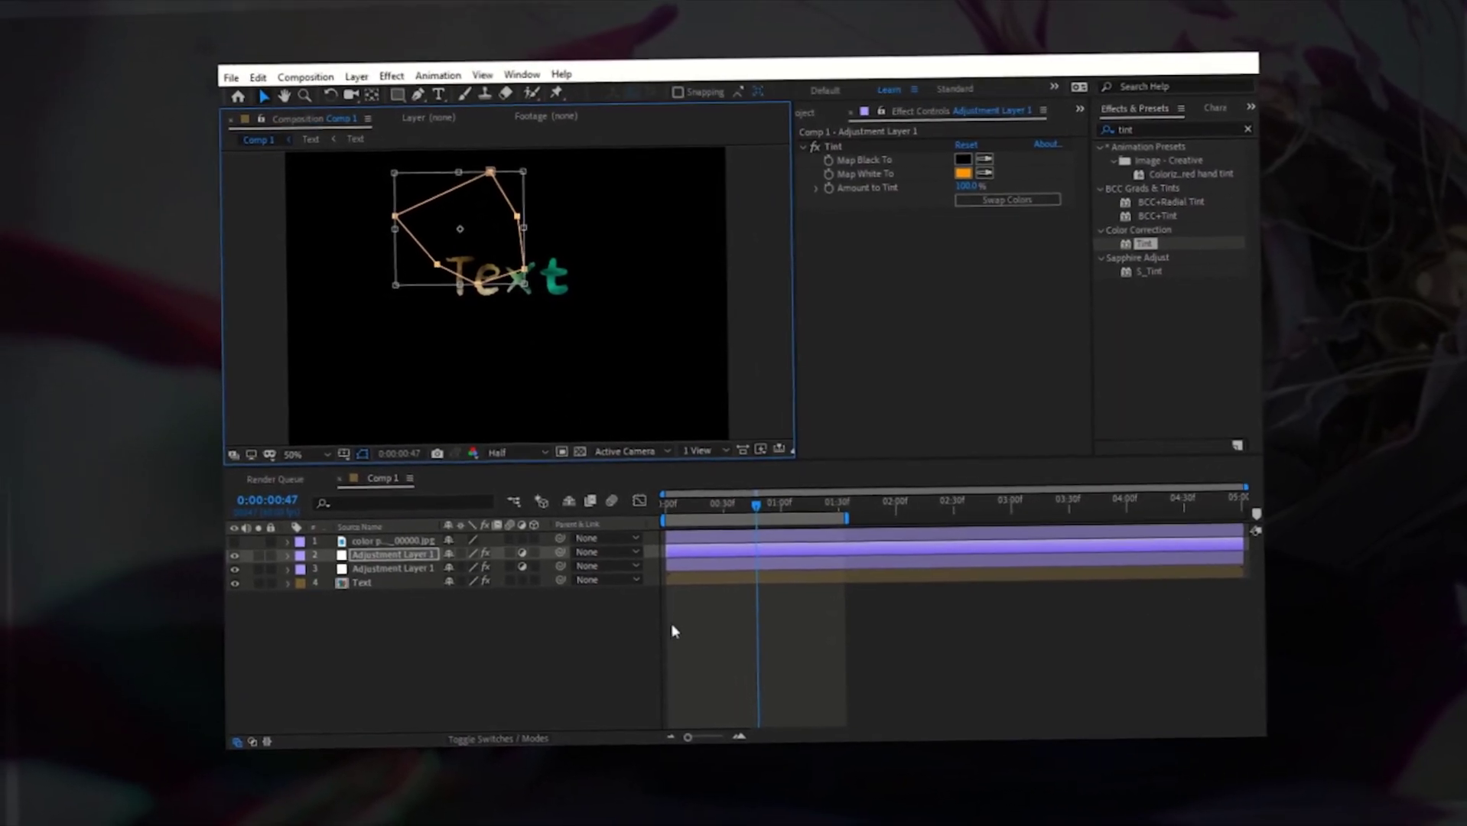
left_click(723, 563)
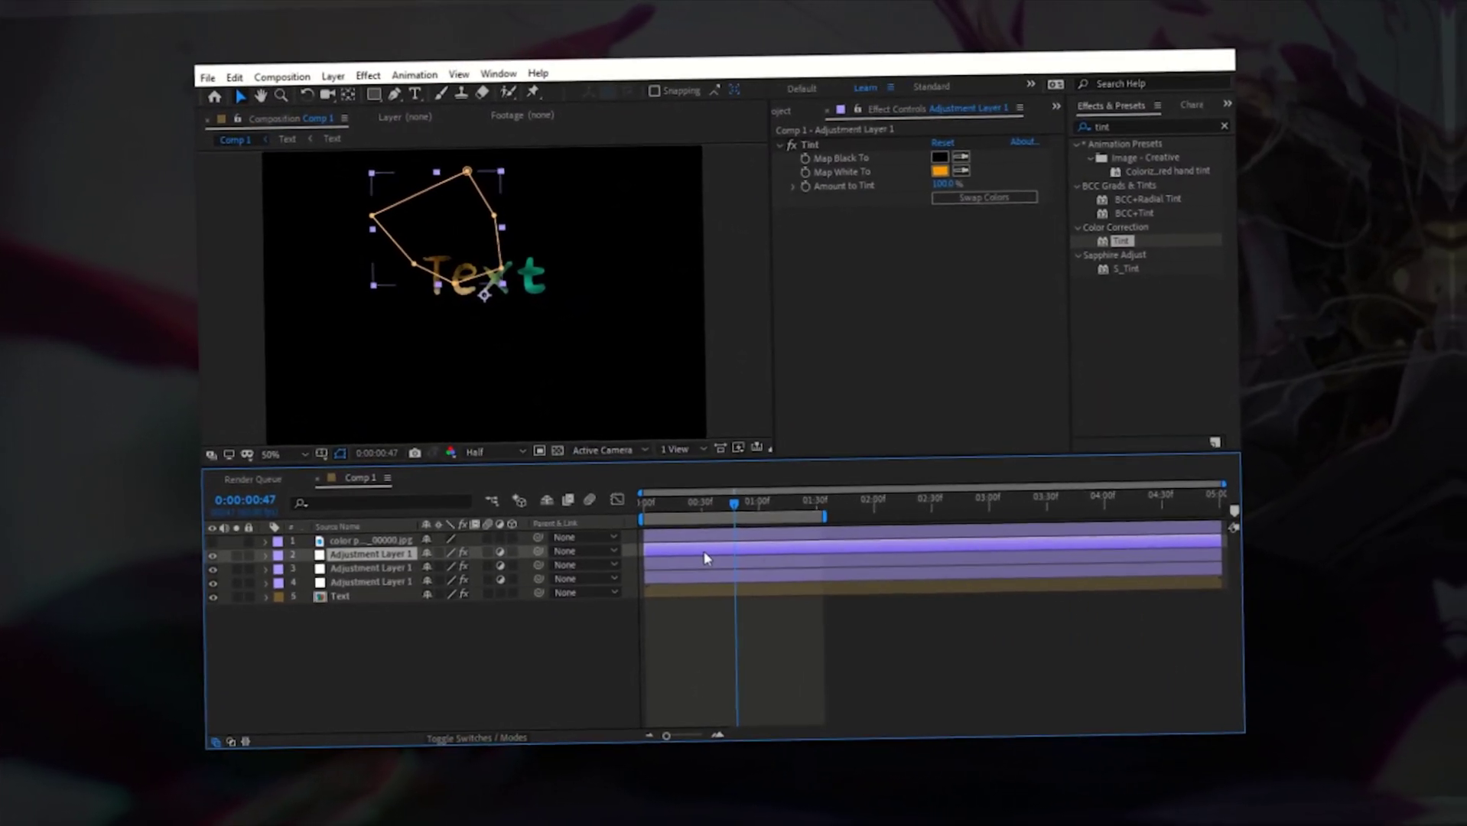
Duplicate the adjustment layer again and eyedrop the pink swatch into Map White To.
key("ctrl+d")
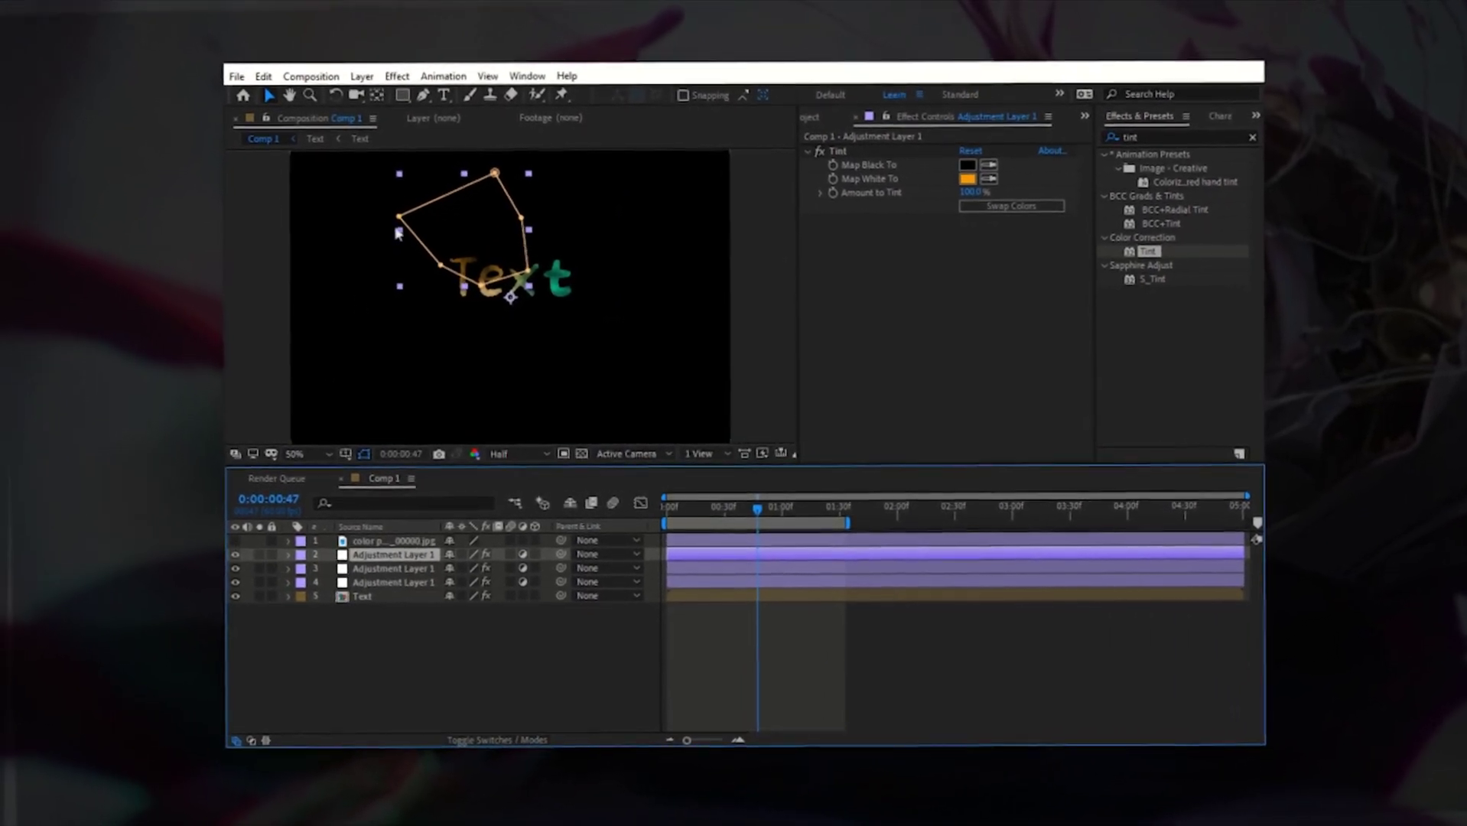
scroll(321, 356, "down", 2)
left_click(222, 543)
left_click(980, 188)
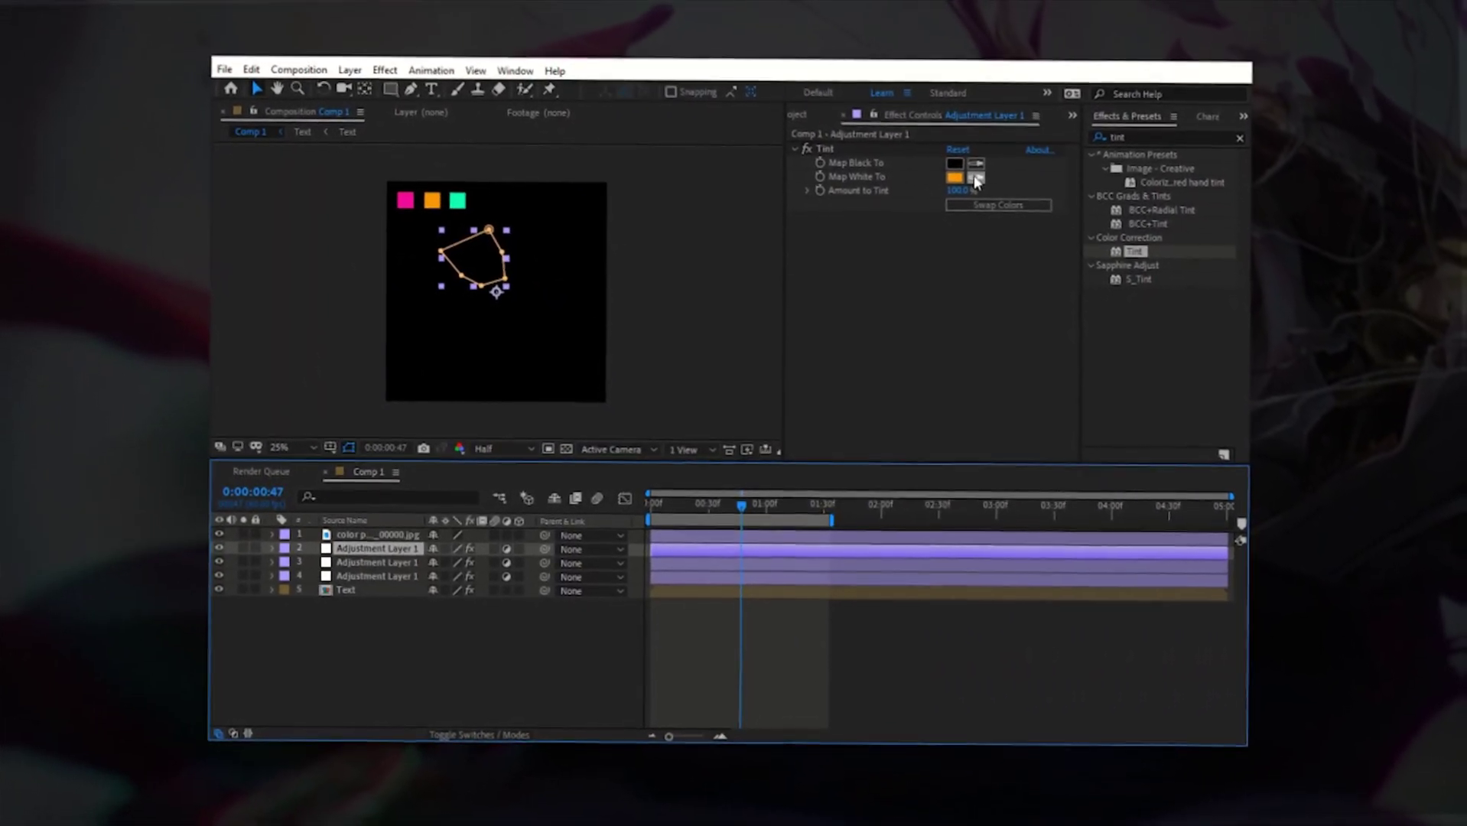
left_click(409, 210)
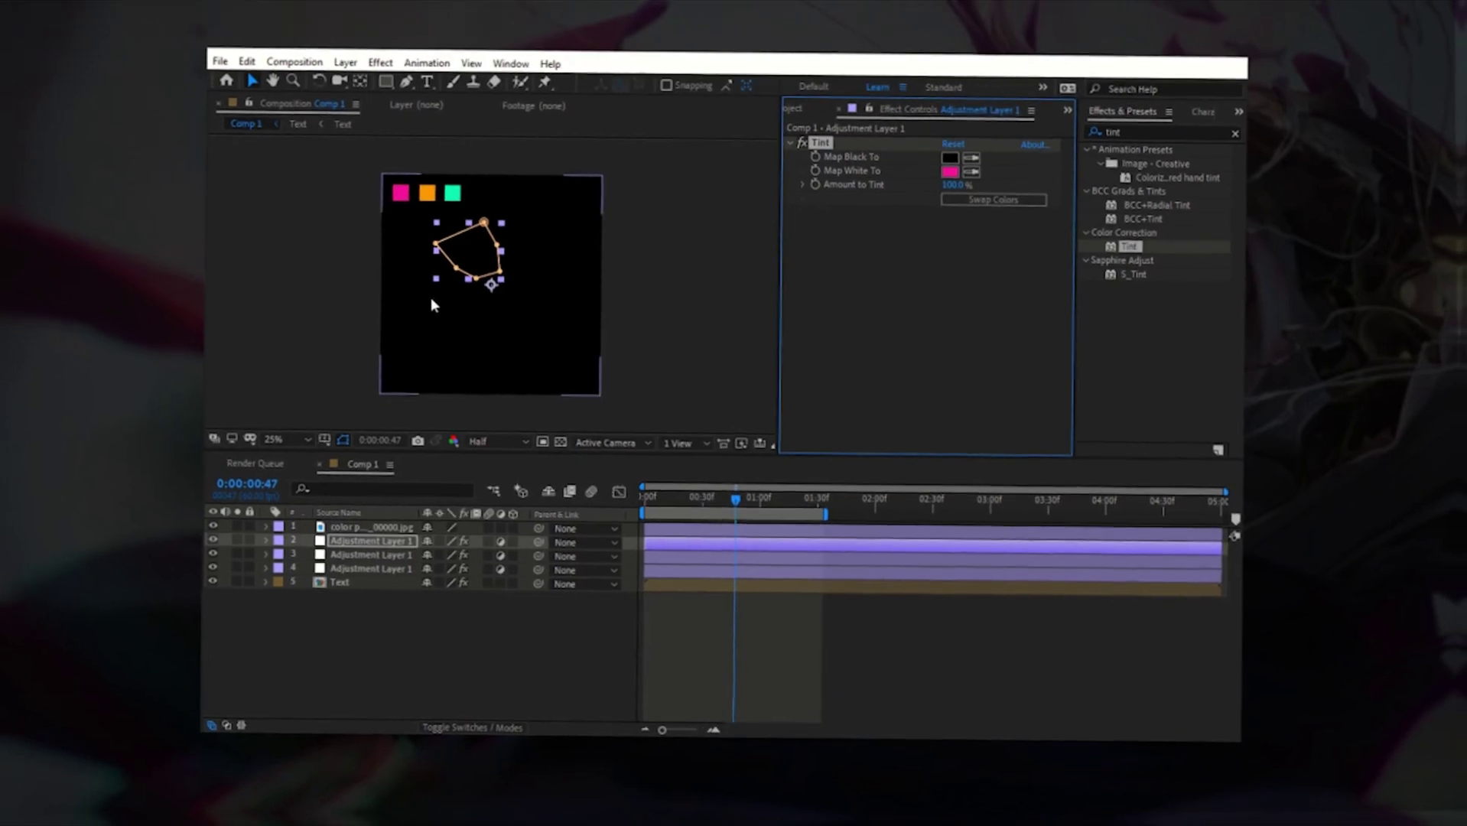
left_click(217, 529)
left_click(218, 529)
scroll(398, 382, "up", 2)
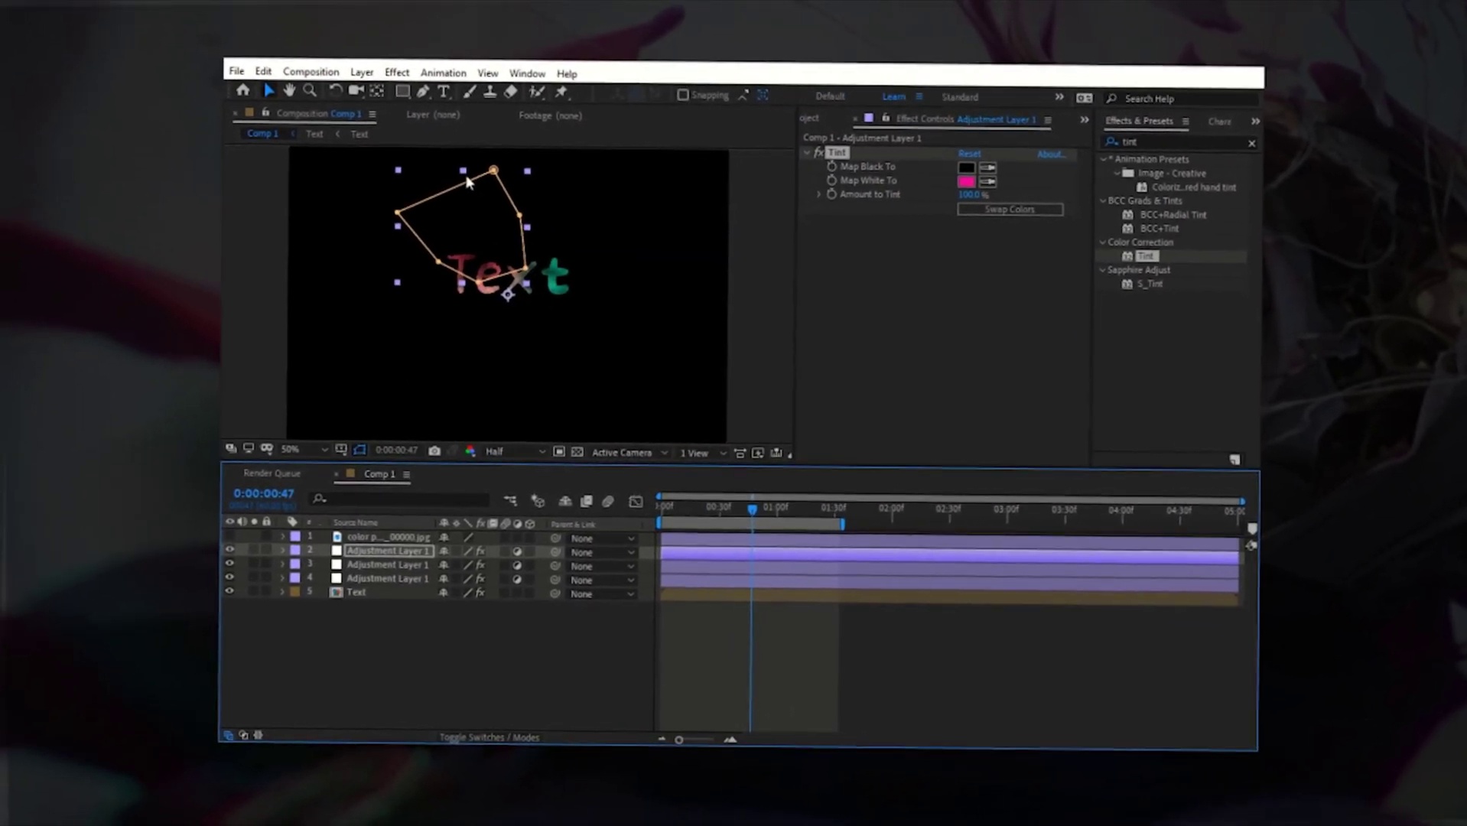
Move the pink mask below the Text and lower its Fractal Noise brightness to -18.
double_click(469, 175)
left_click_drag(469, 175, 503, 286)
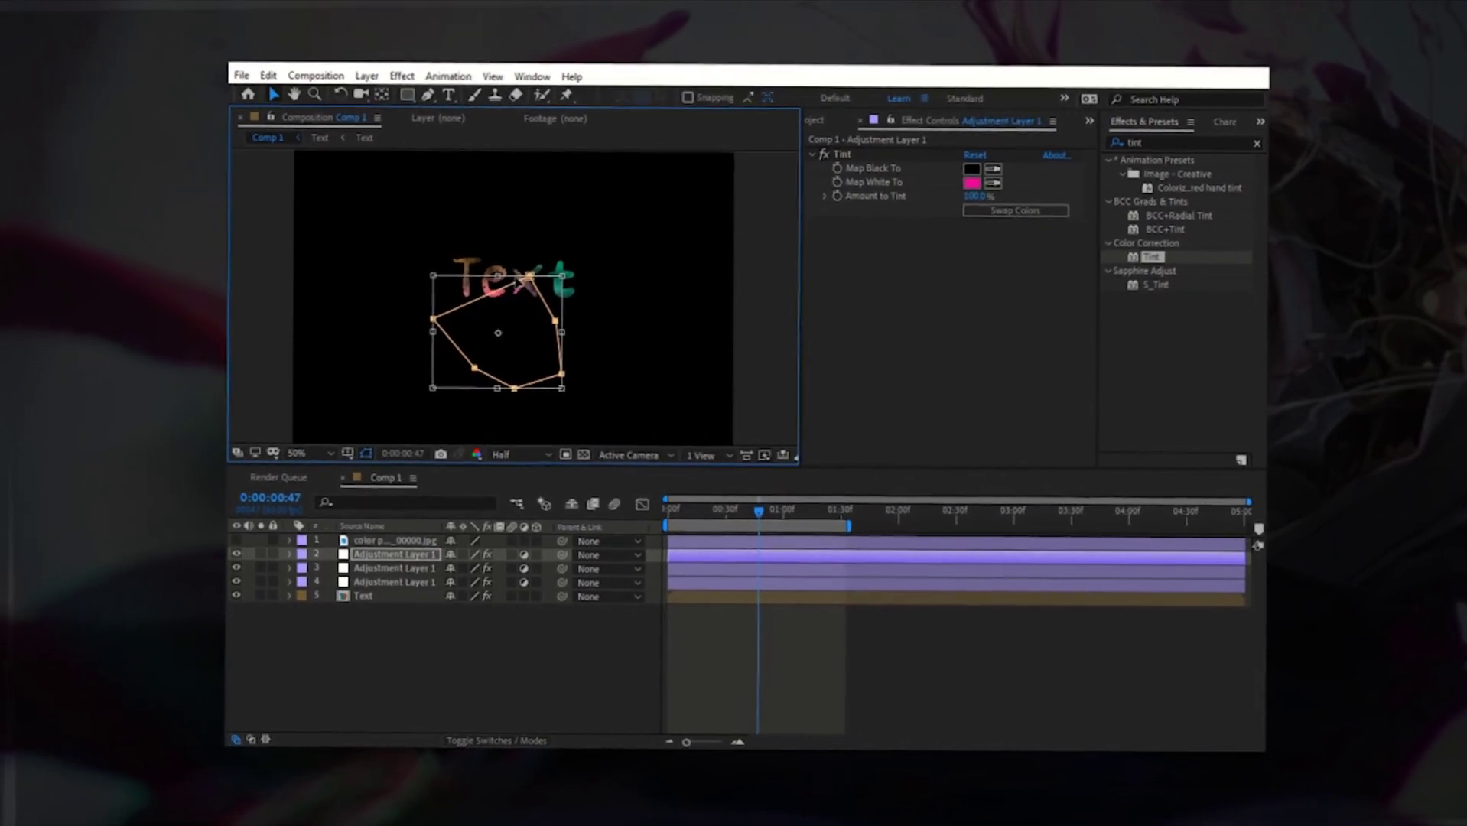
left_click(698, 632)
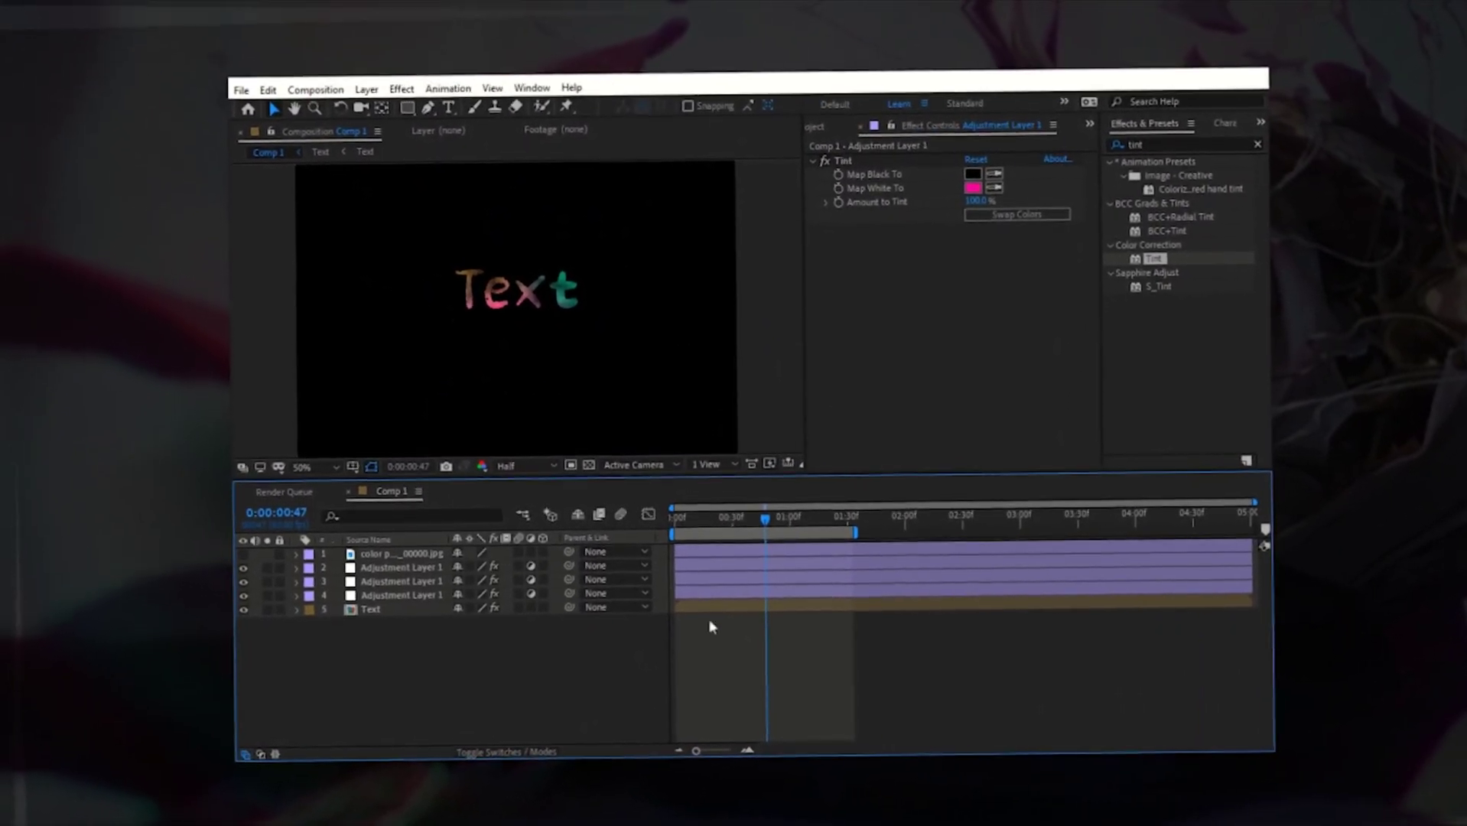
left_click(686, 593)
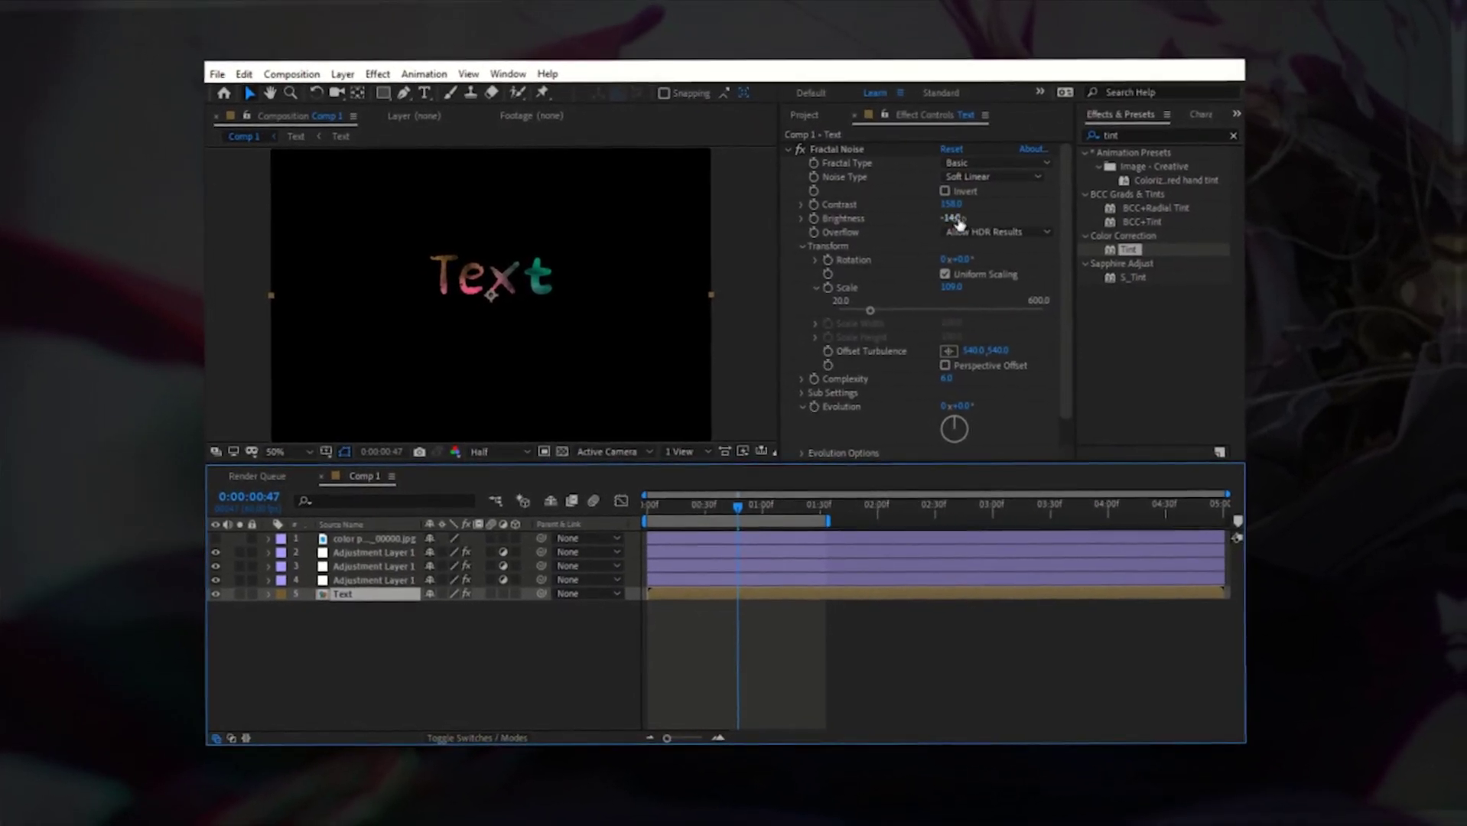
mouse_move(954, 225)
left_mouse_down()
mouse_move(984, 211)
mouse_move(961, 200)
left_mouse_up()
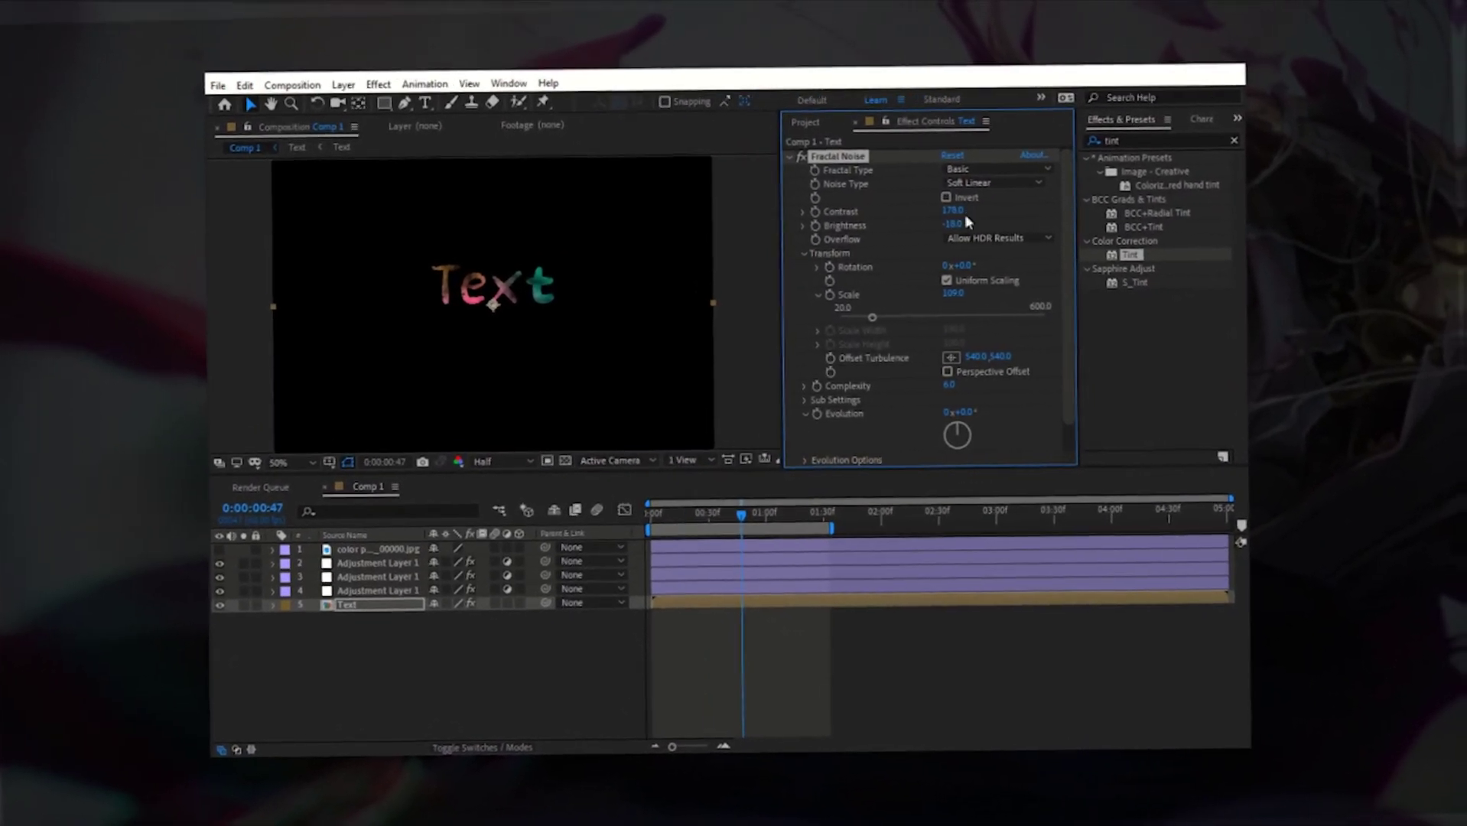
Add a new adjustment layer in second place and apply Bevel Alpha to it.
right_click(679, 634)
mouse_move(765, 455)
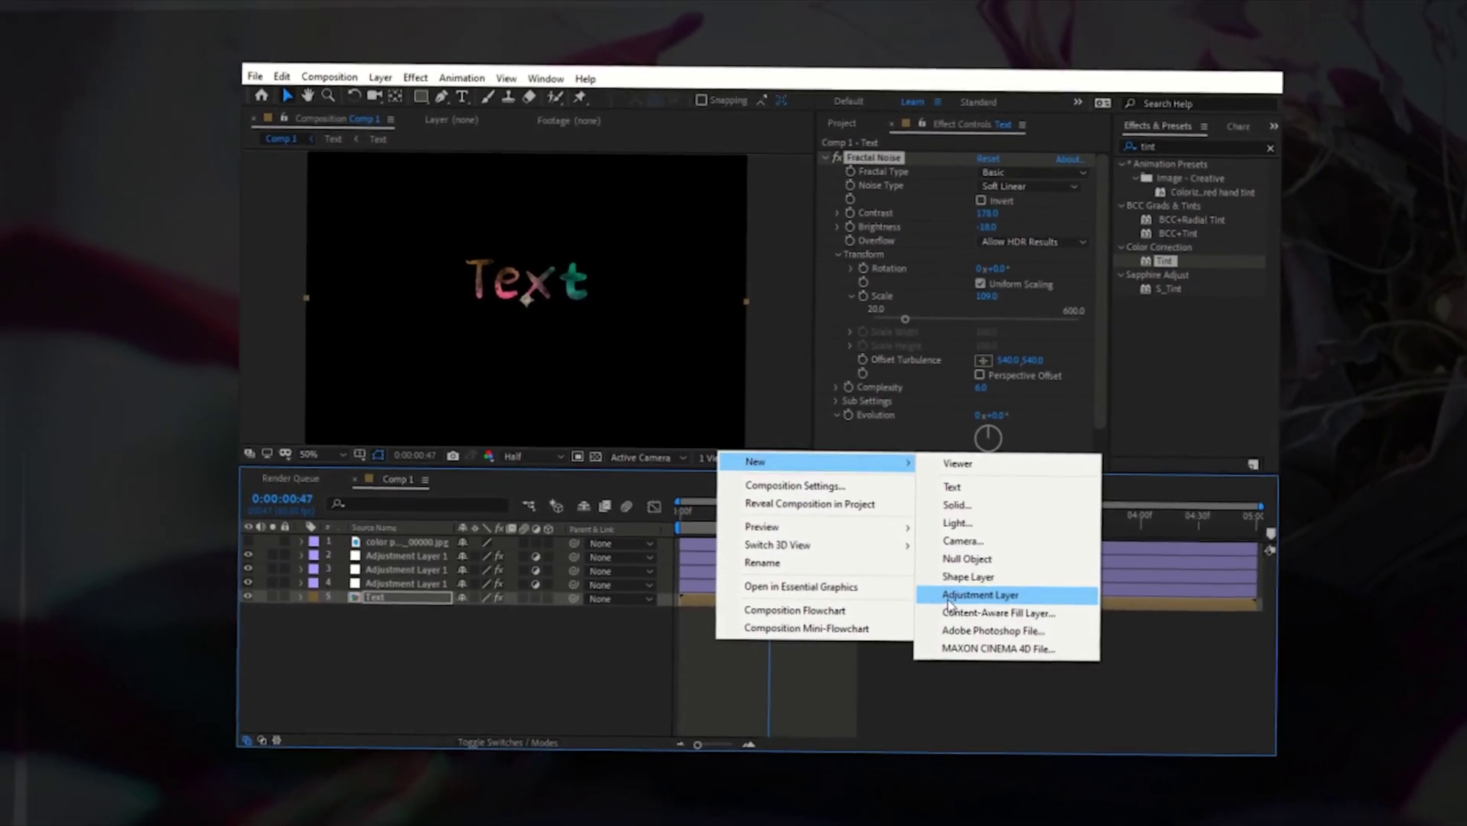
left_click(917, 589)
left_click_drag(417, 552, 417, 545)
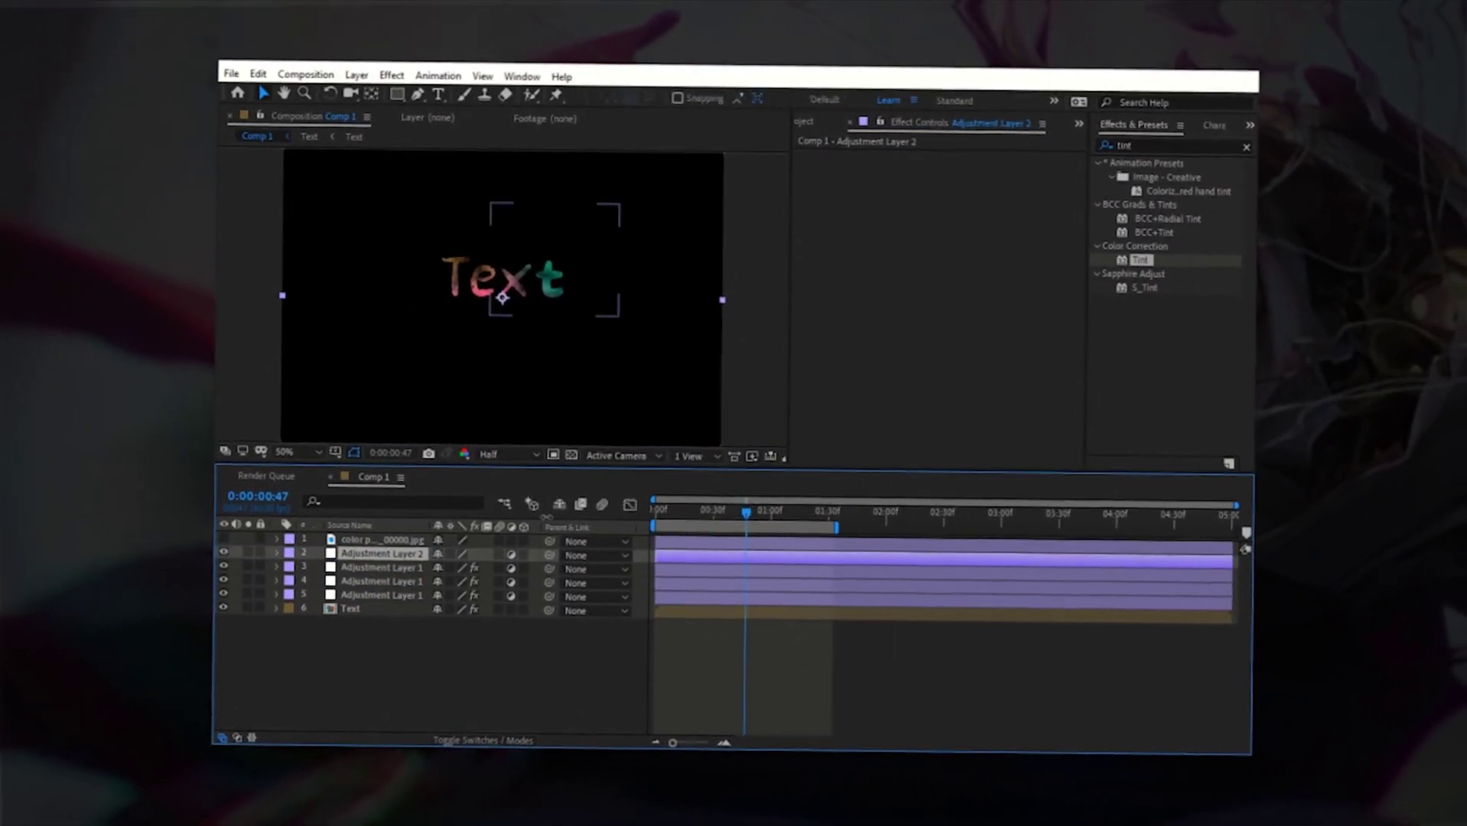
left_click(1224, 137)
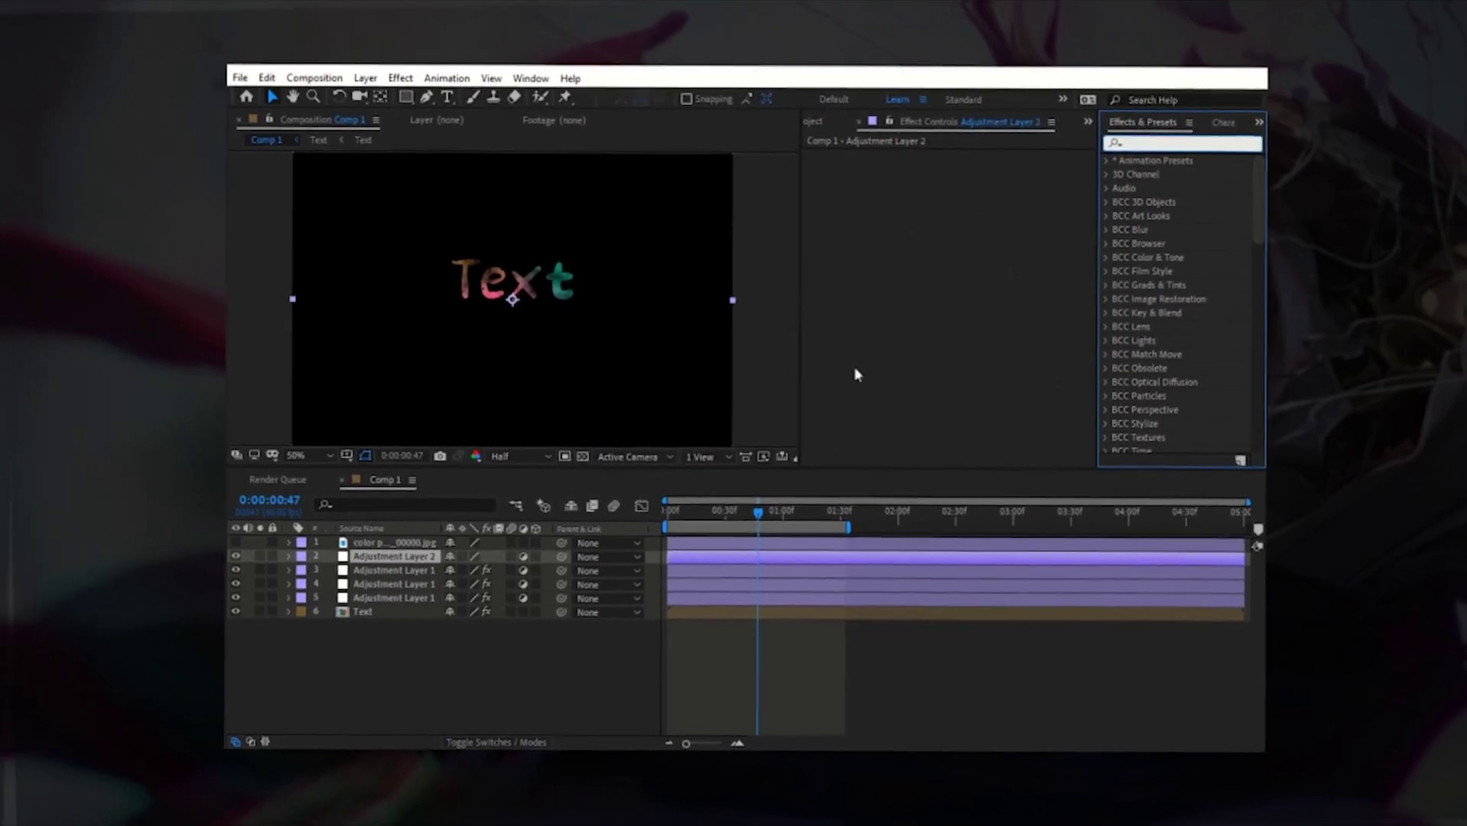
type("beve")
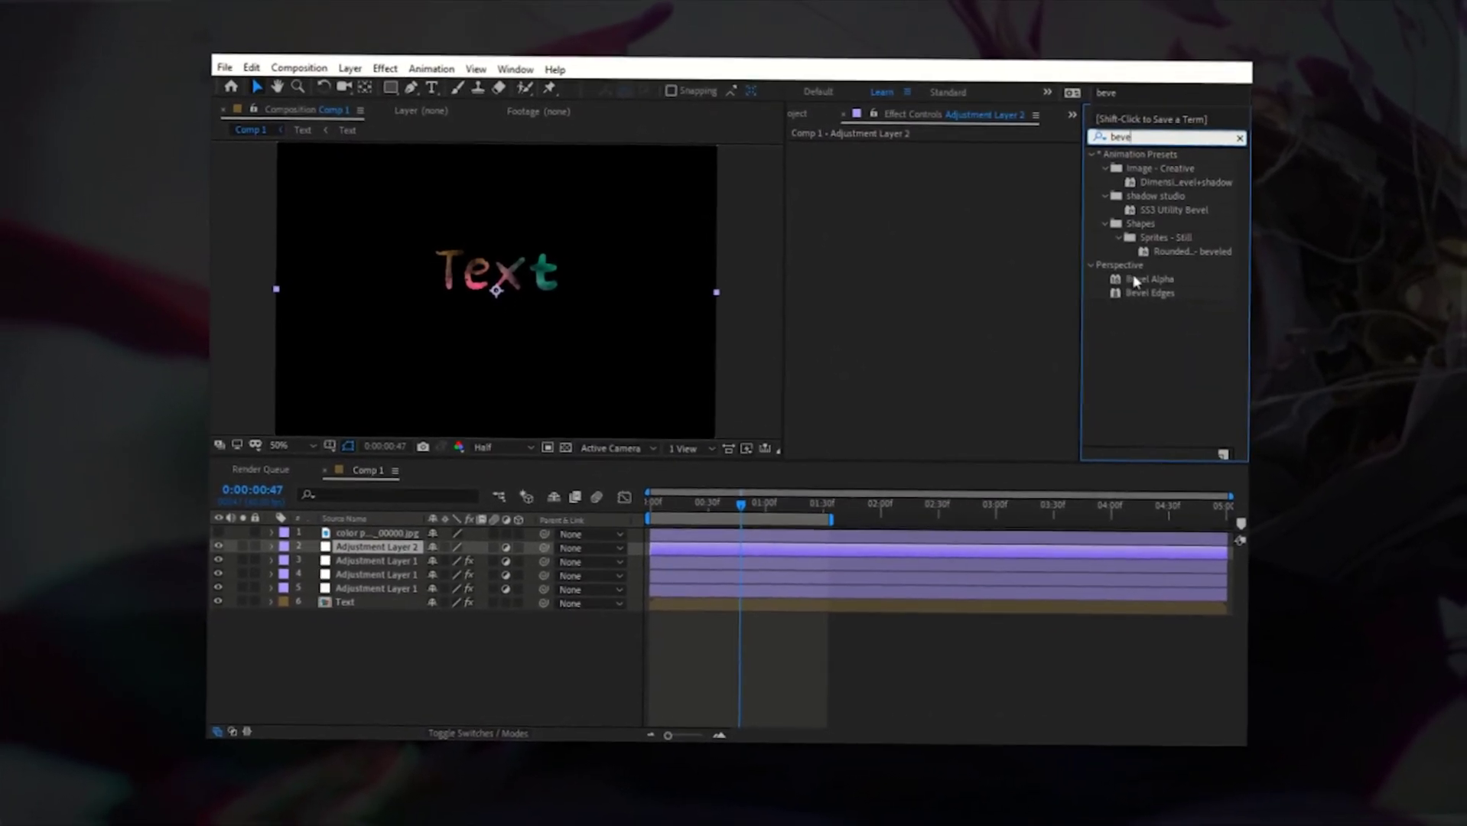
left_click_drag(816, 504, 765, 555)
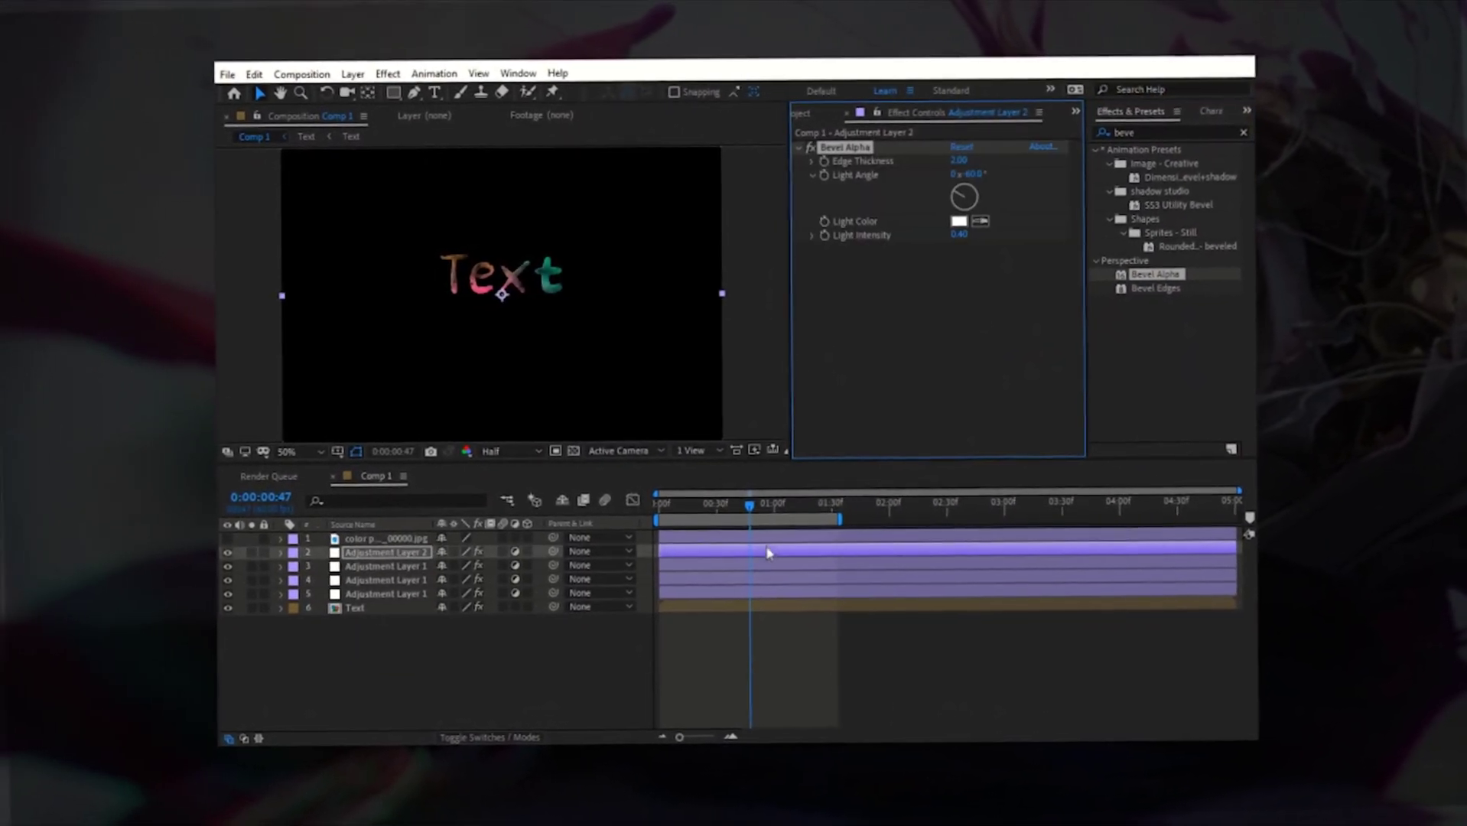
Set Bevel Alpha's Edge Thickness to 5.60.
left_click(955, 169)
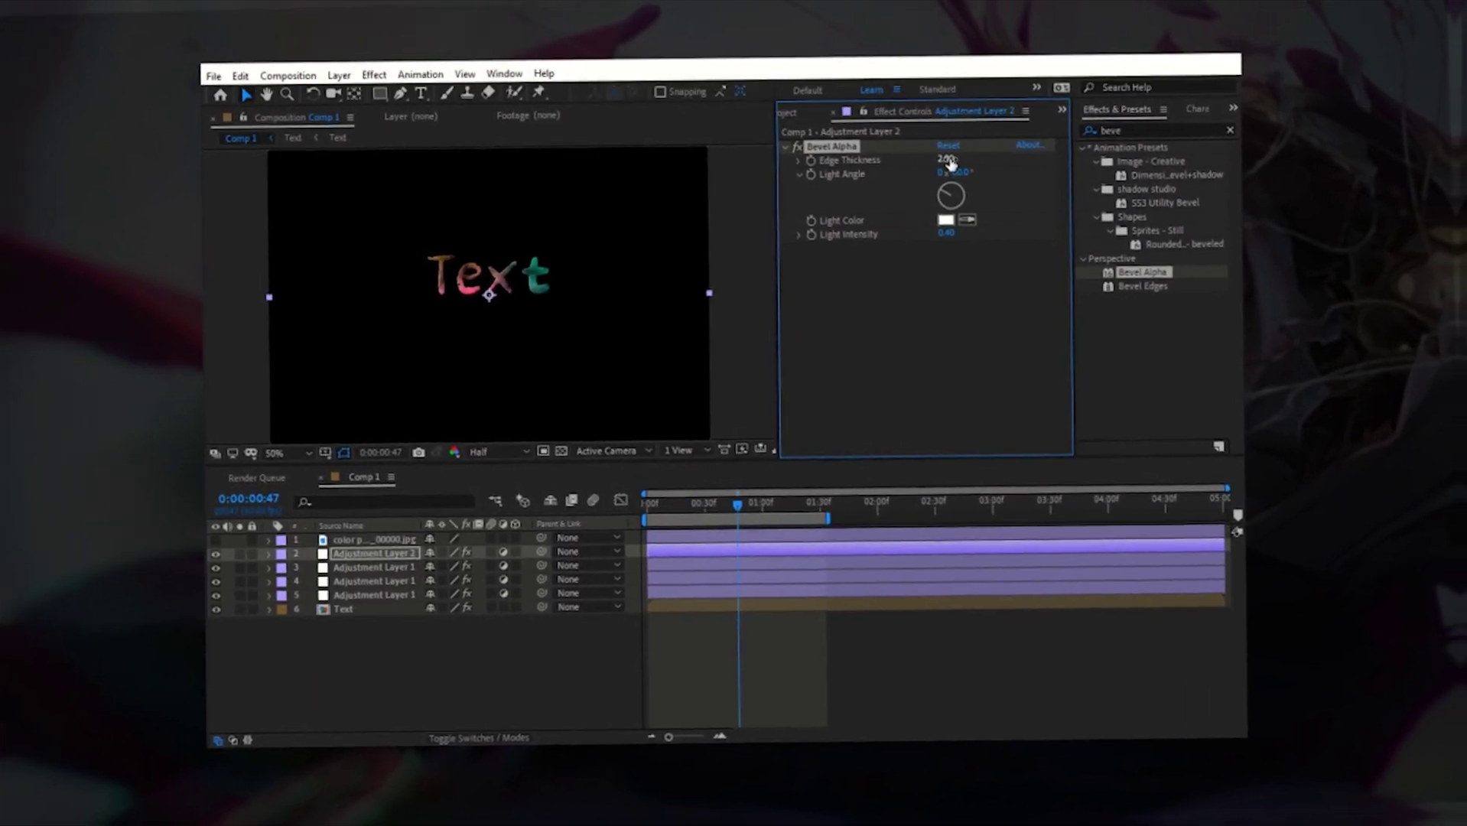
type("5.6")
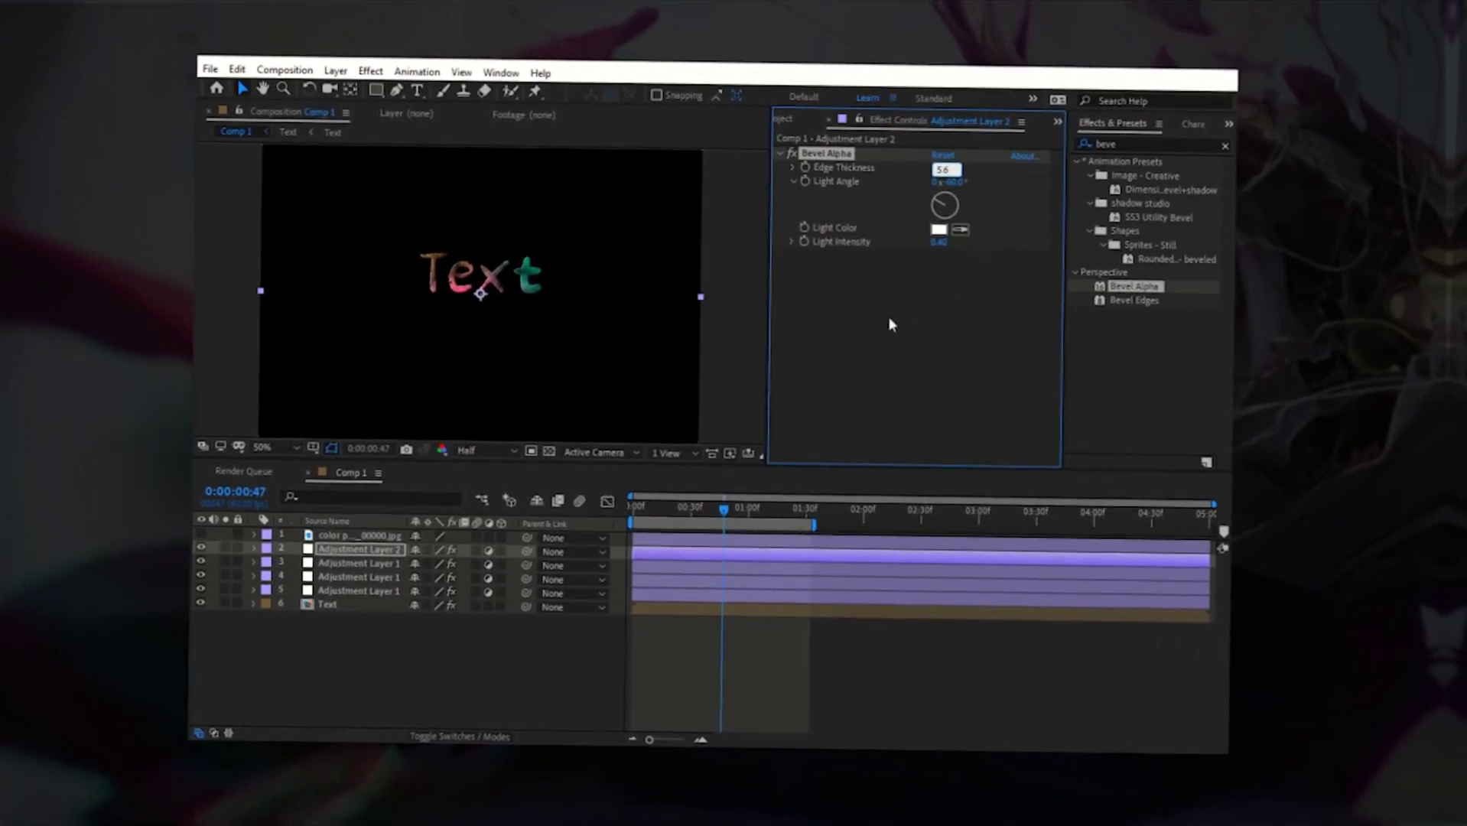
left_click(887, 316)
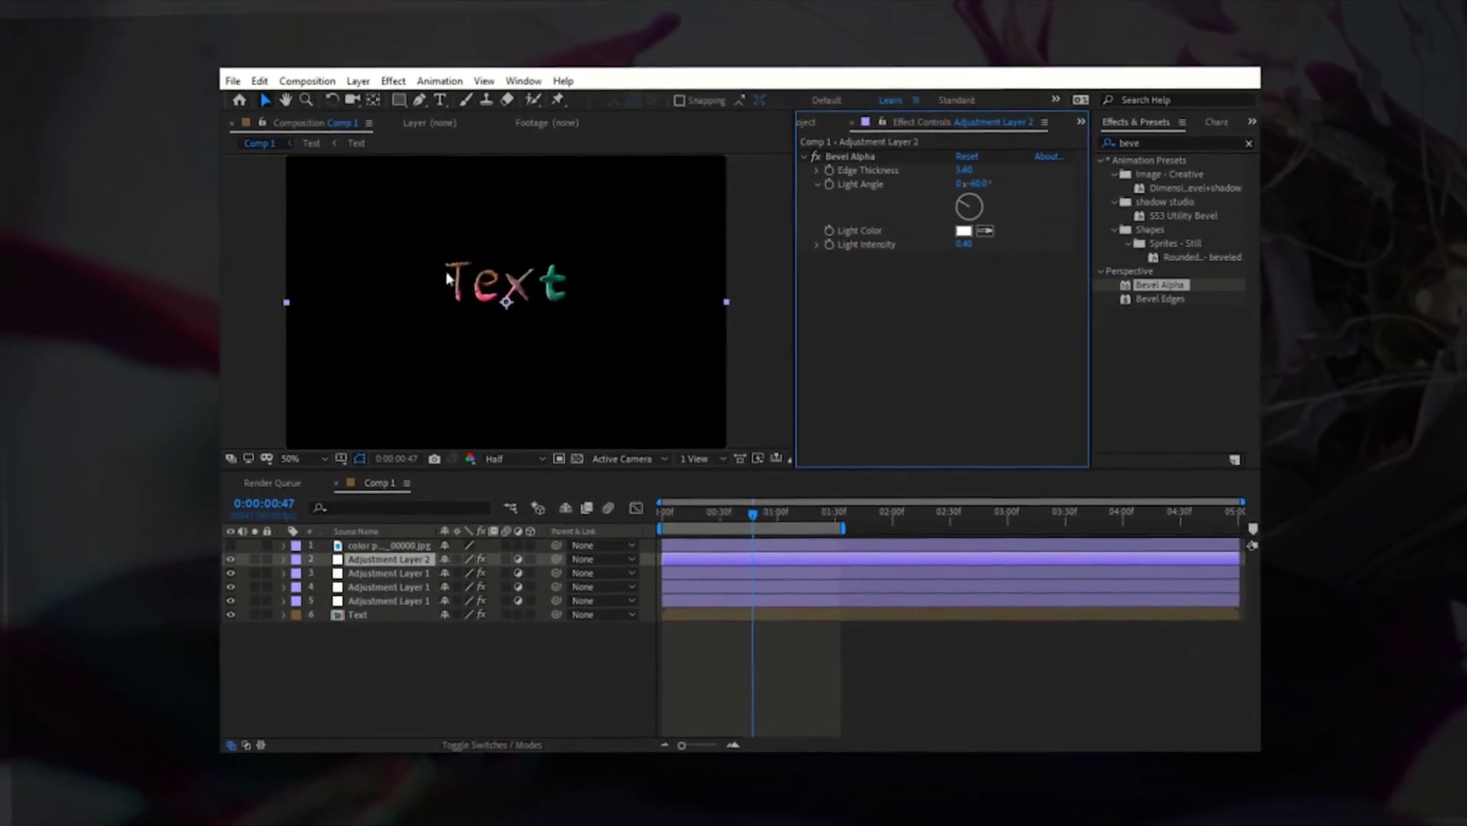
left_click_drag(958, 167, 954, 170)
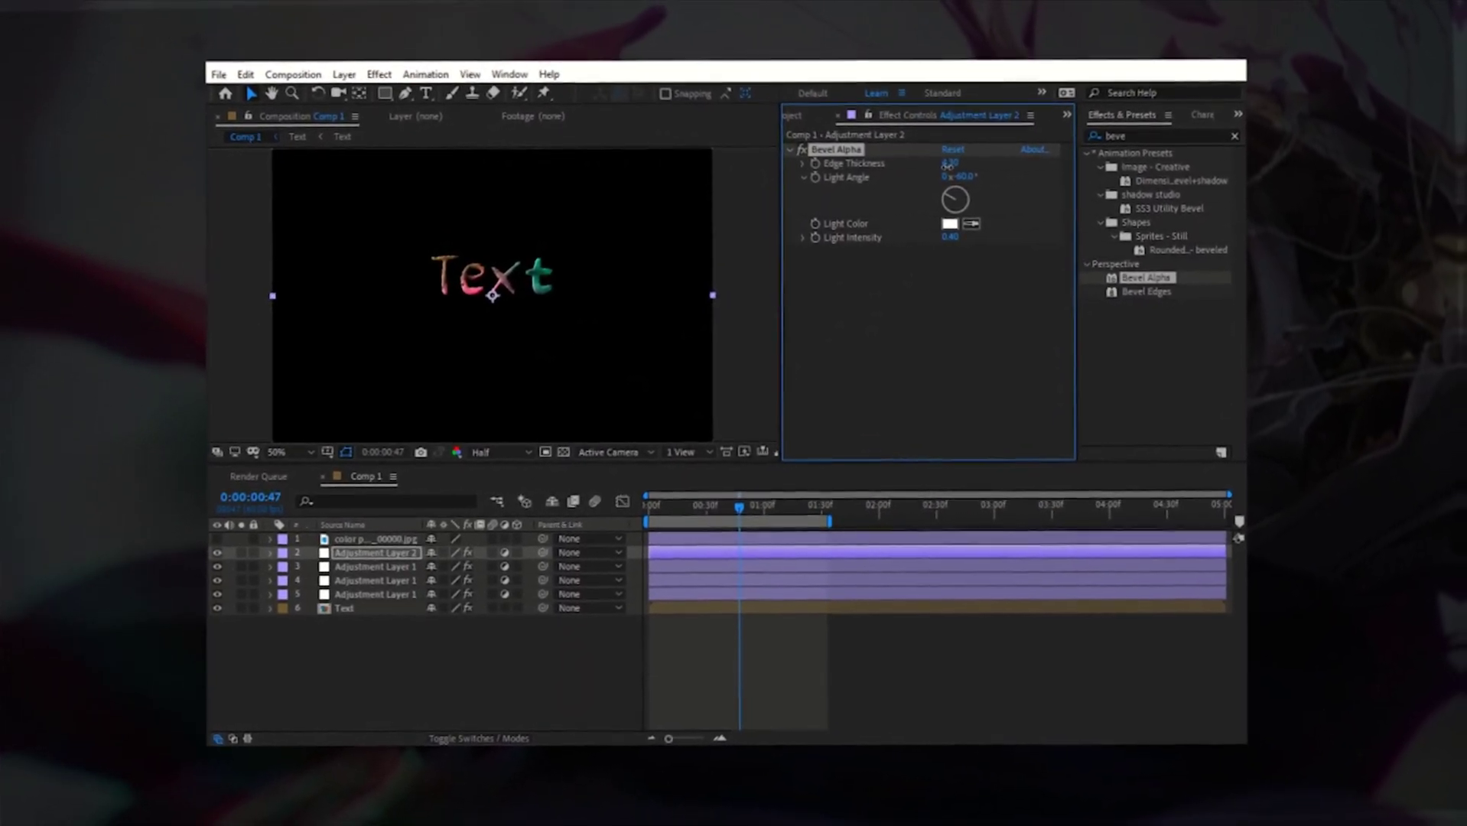
left_click(764, 508)
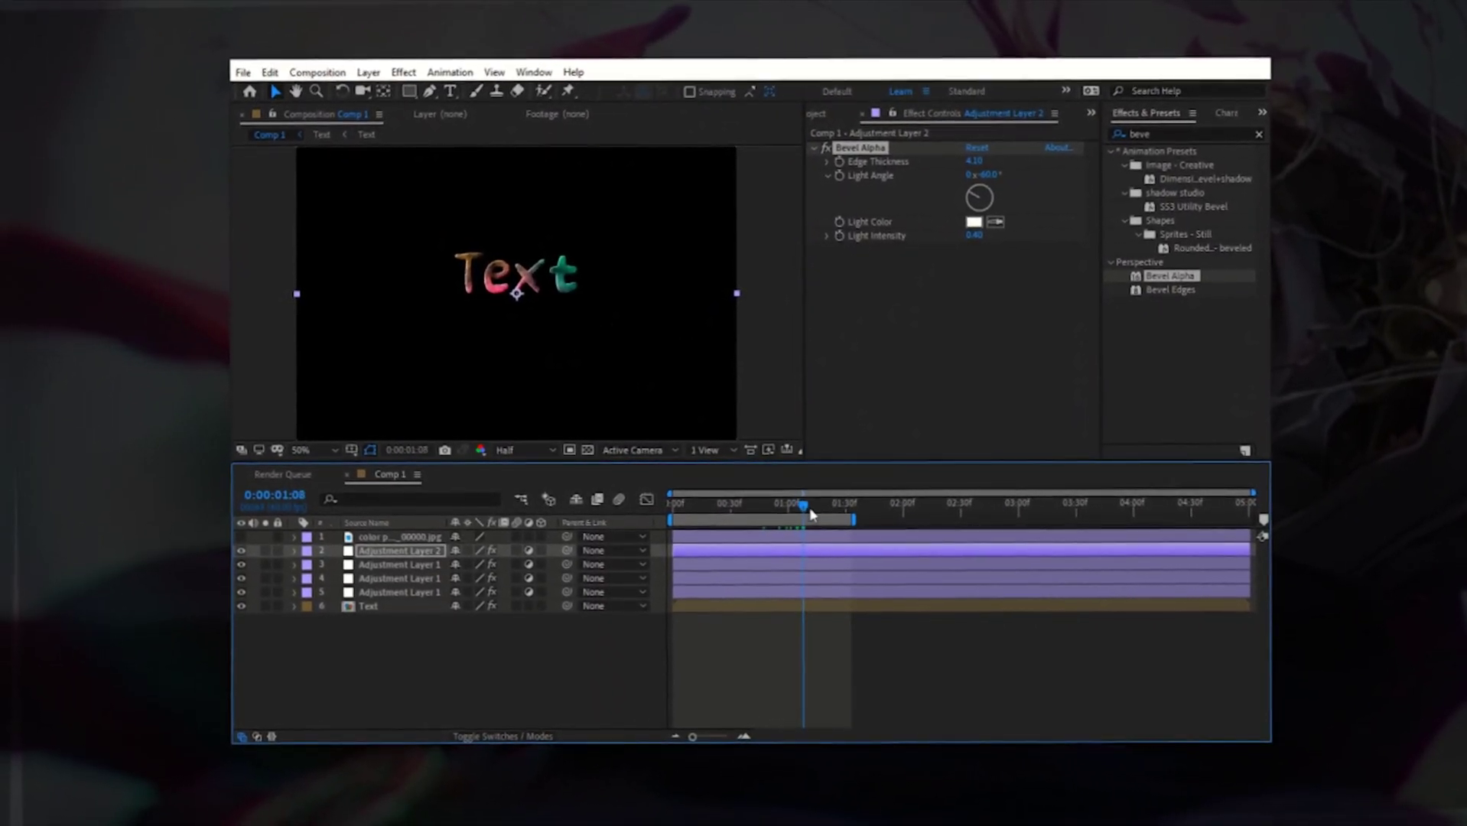
left_click_drag(812, 514, 814, 511)
left_click(972, 161)
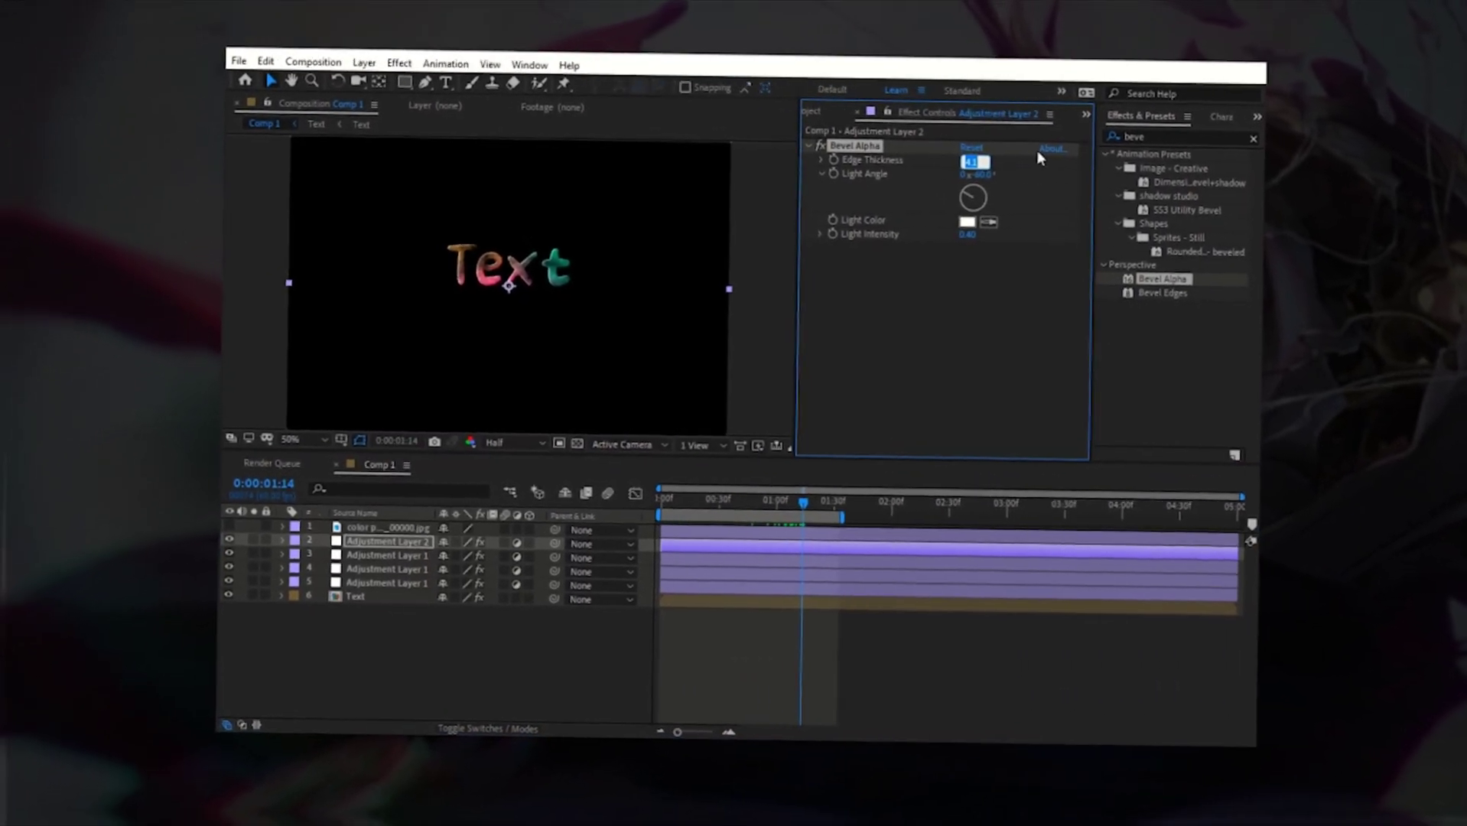
type("5.6")
key("Return")
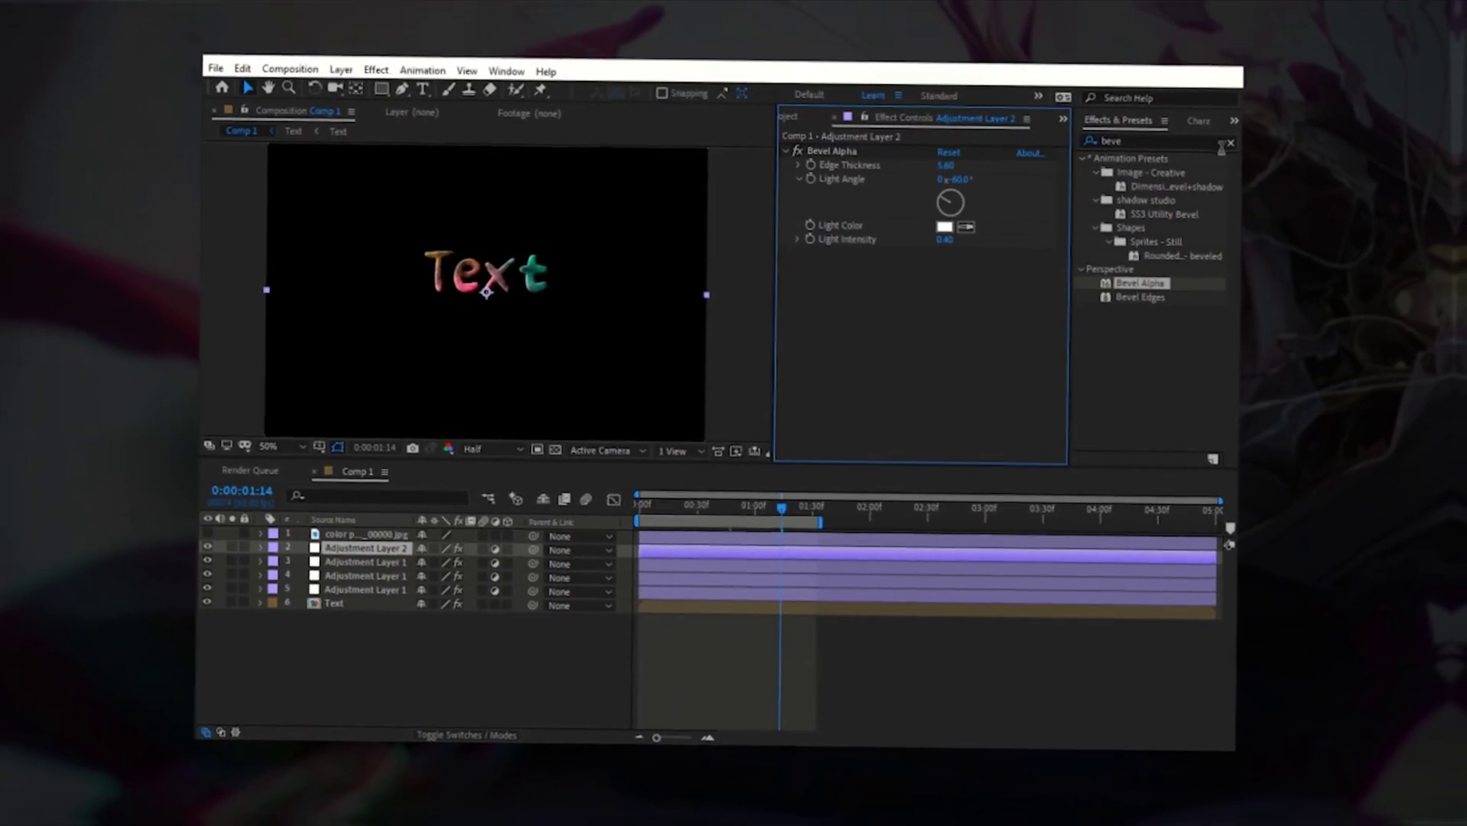
Apply Deep Glow to Adjustment Layer 2 with Exposure 0.55.
left_click(1229, 142)
type("de")
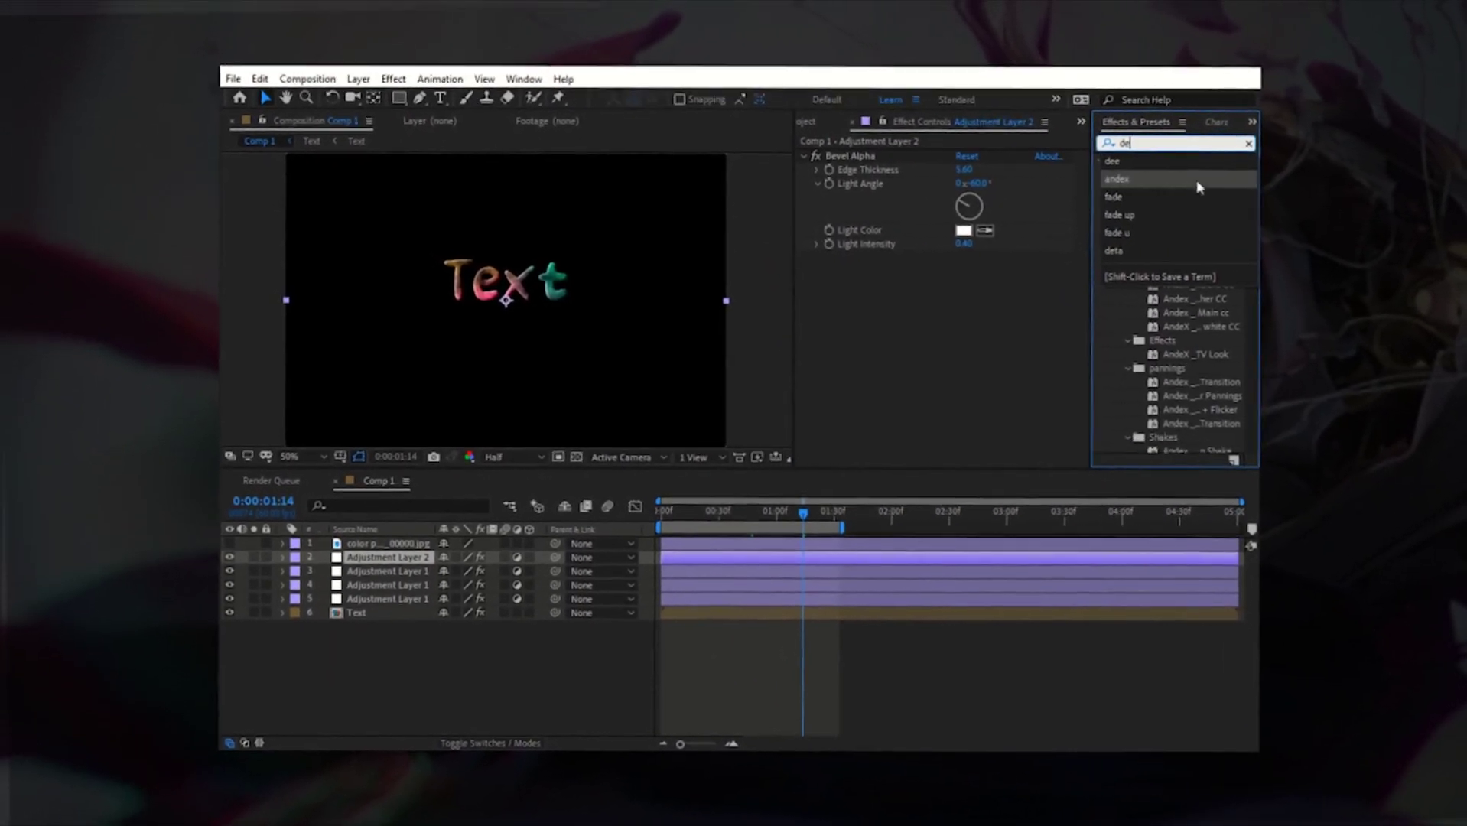
left_click_drag(1150, 211, 788, 561)
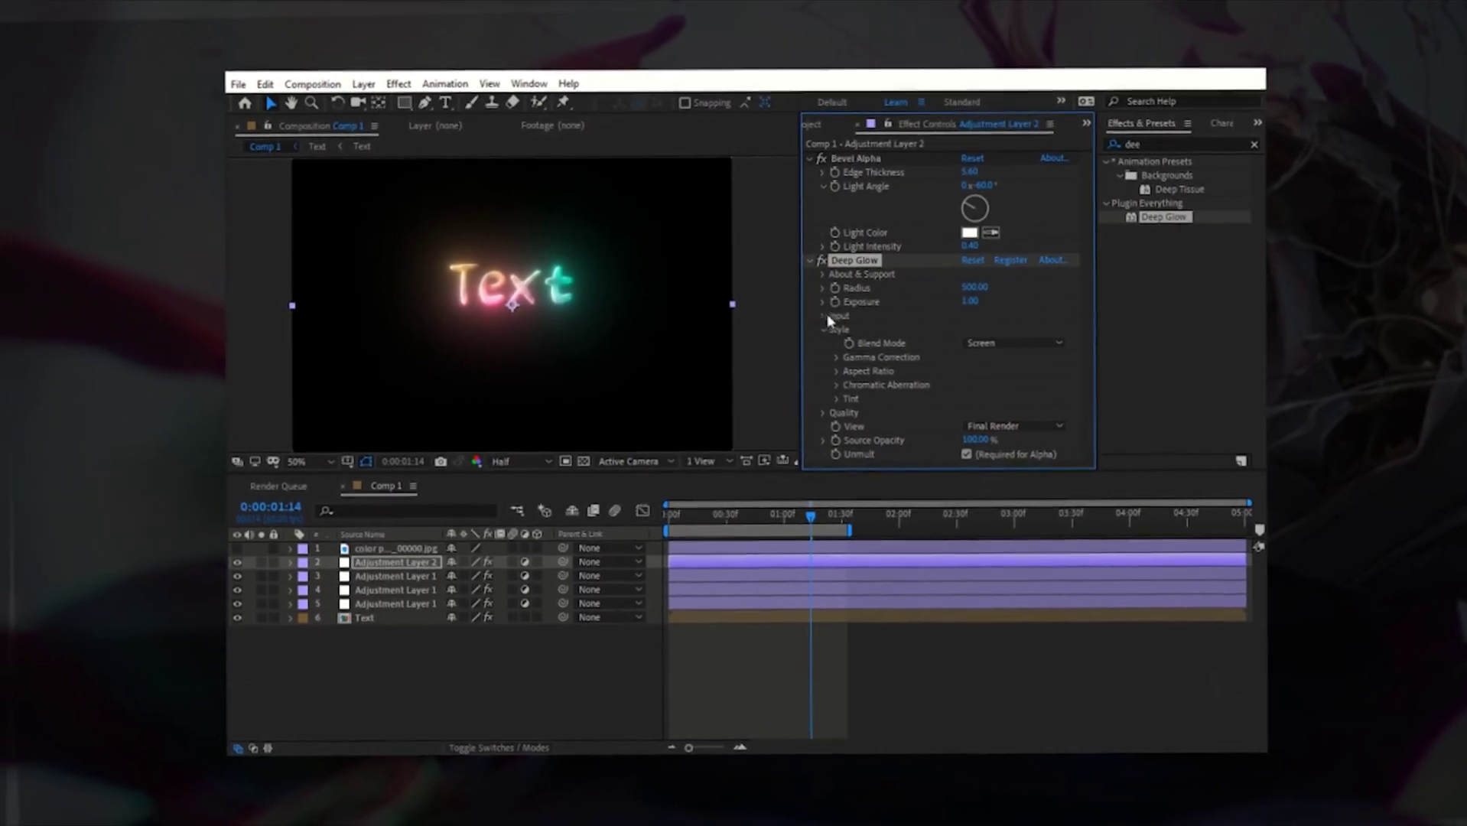
left_click(950, 291)
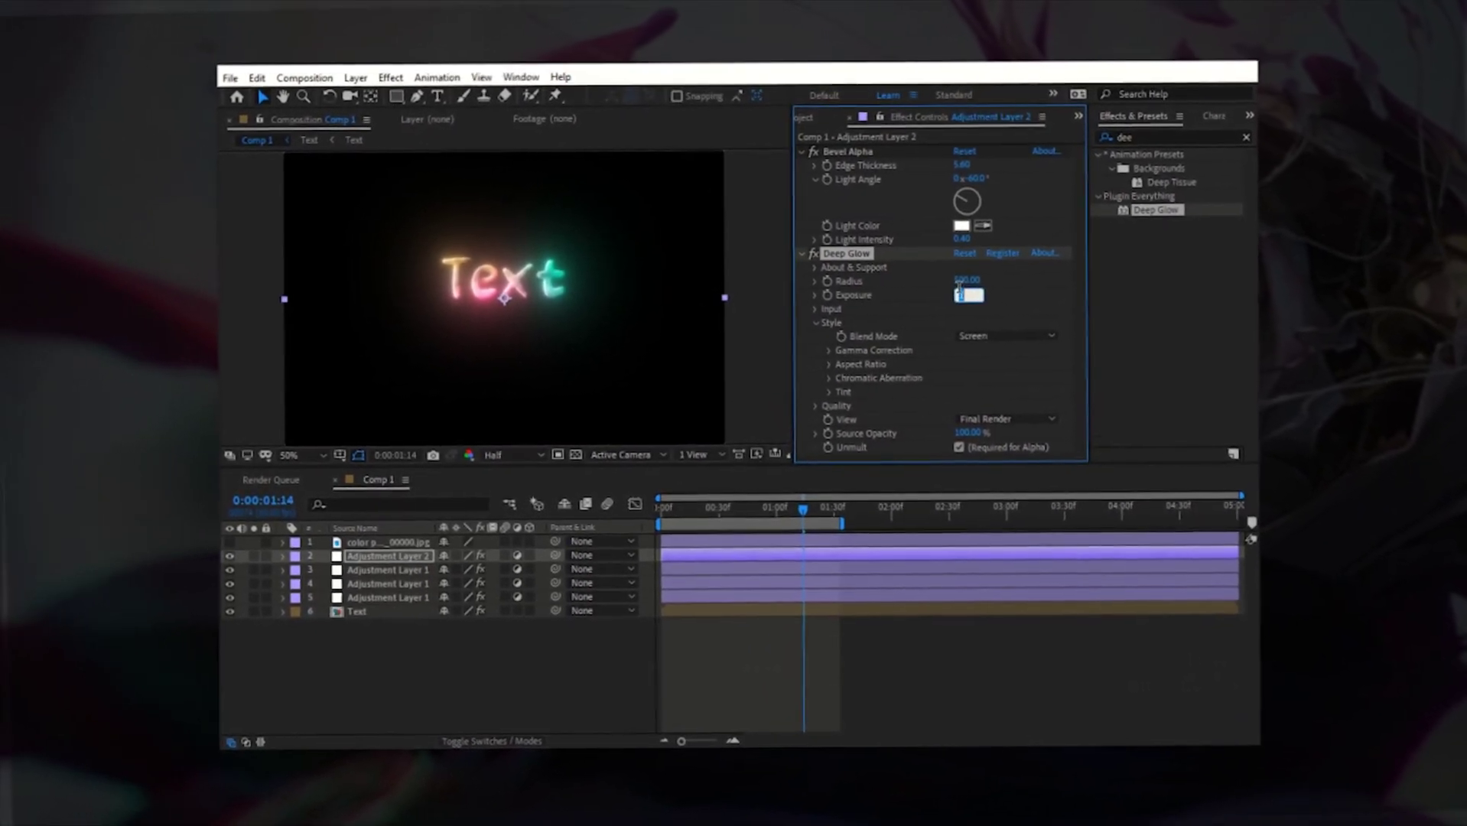
type("55")
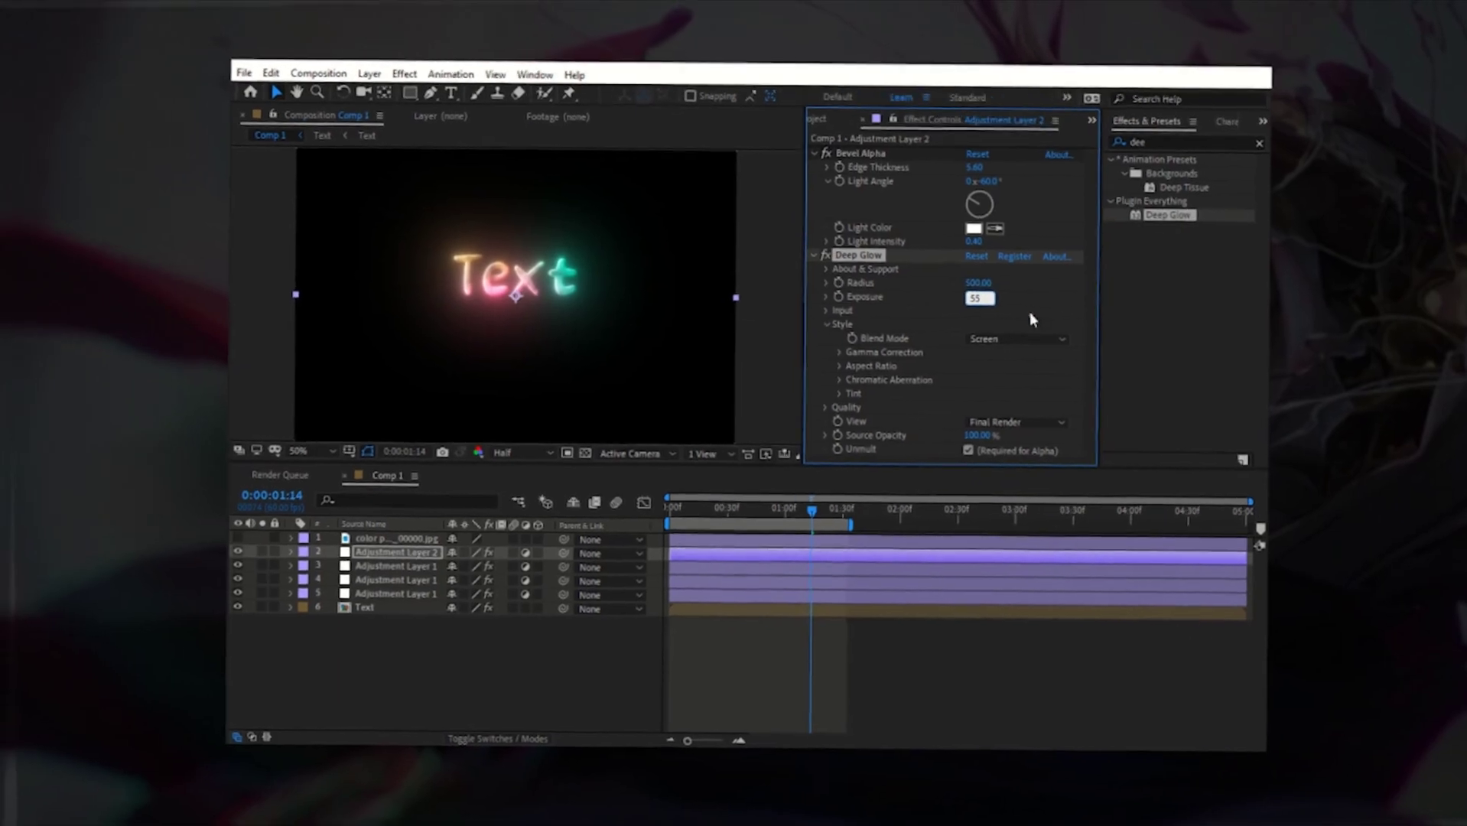
key("Return")
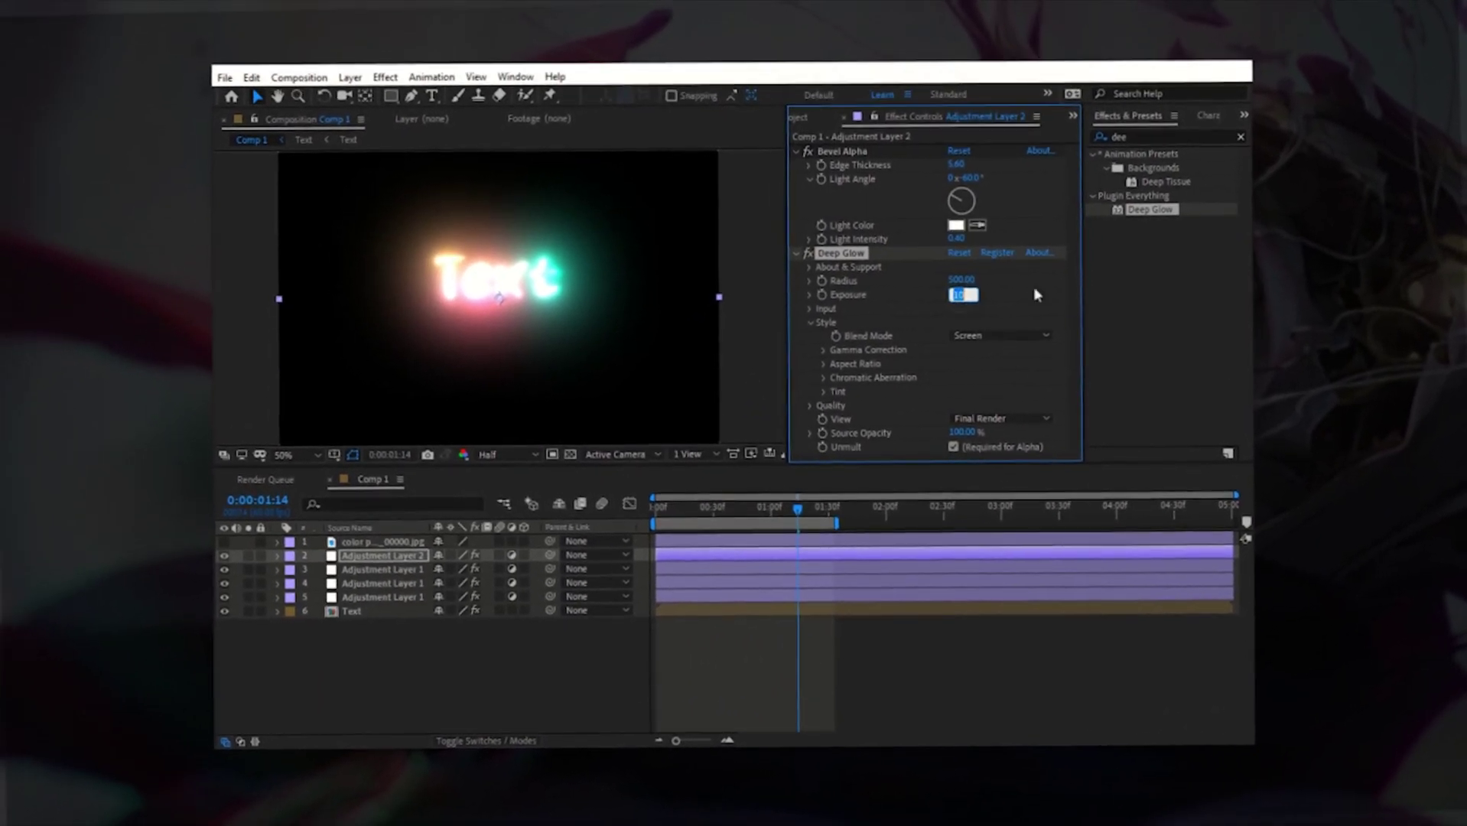
type("0.55")
key("Return")
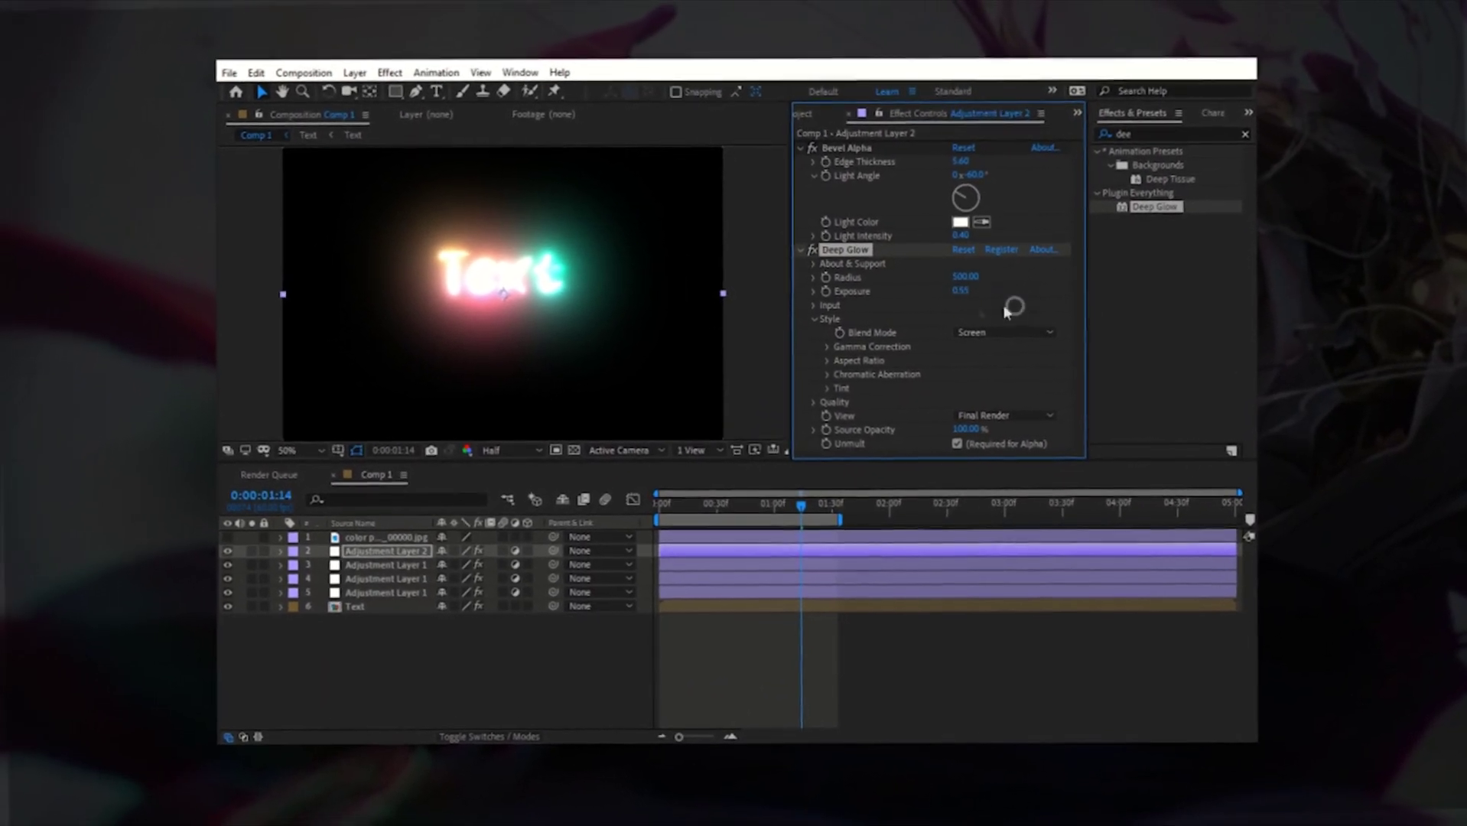
Set the Deep Glow Input Threshold to 51%.
left_click(814, 305)
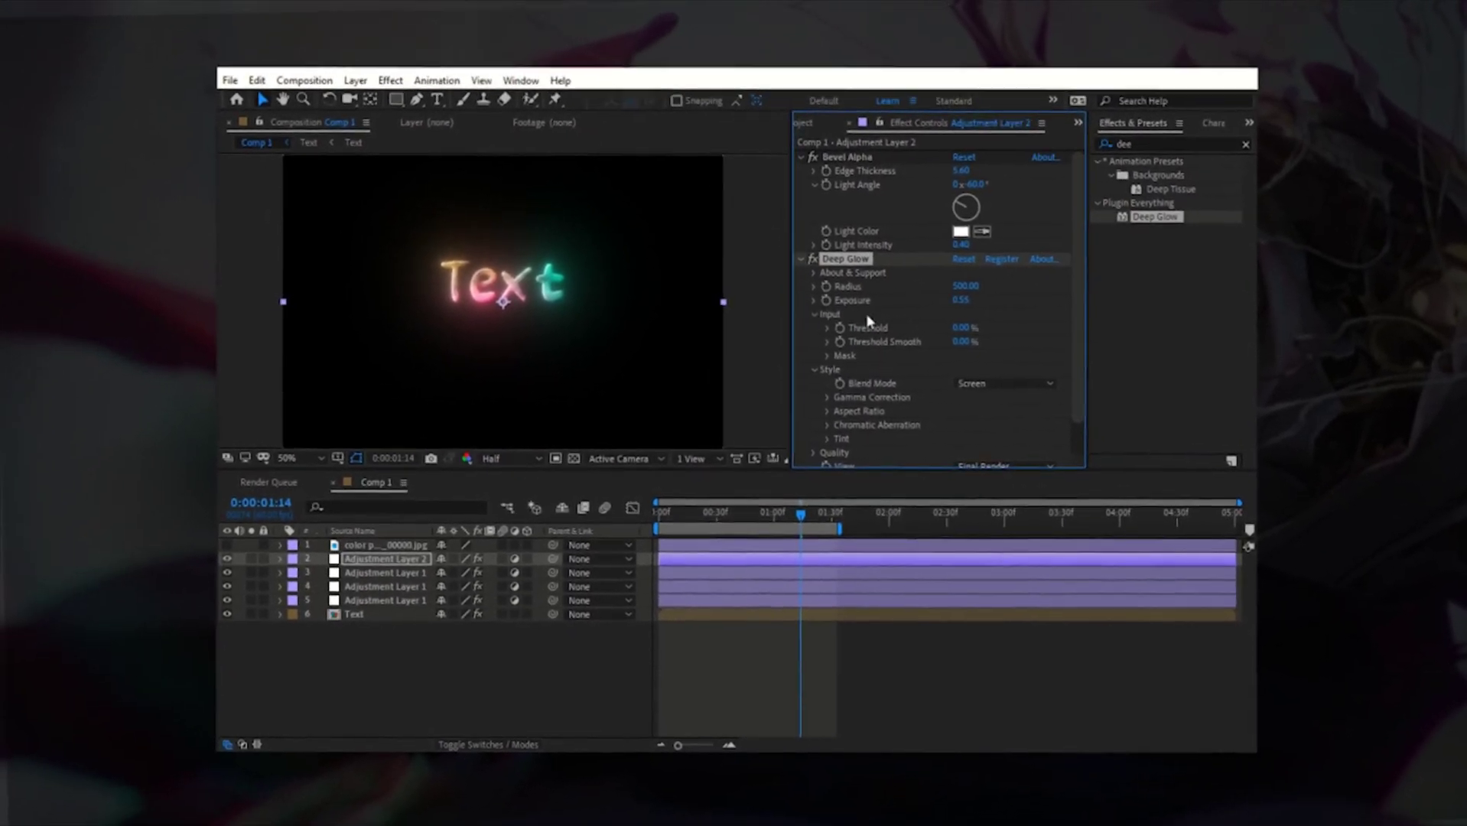
left_click_drag(961, 328, 1025, 336)
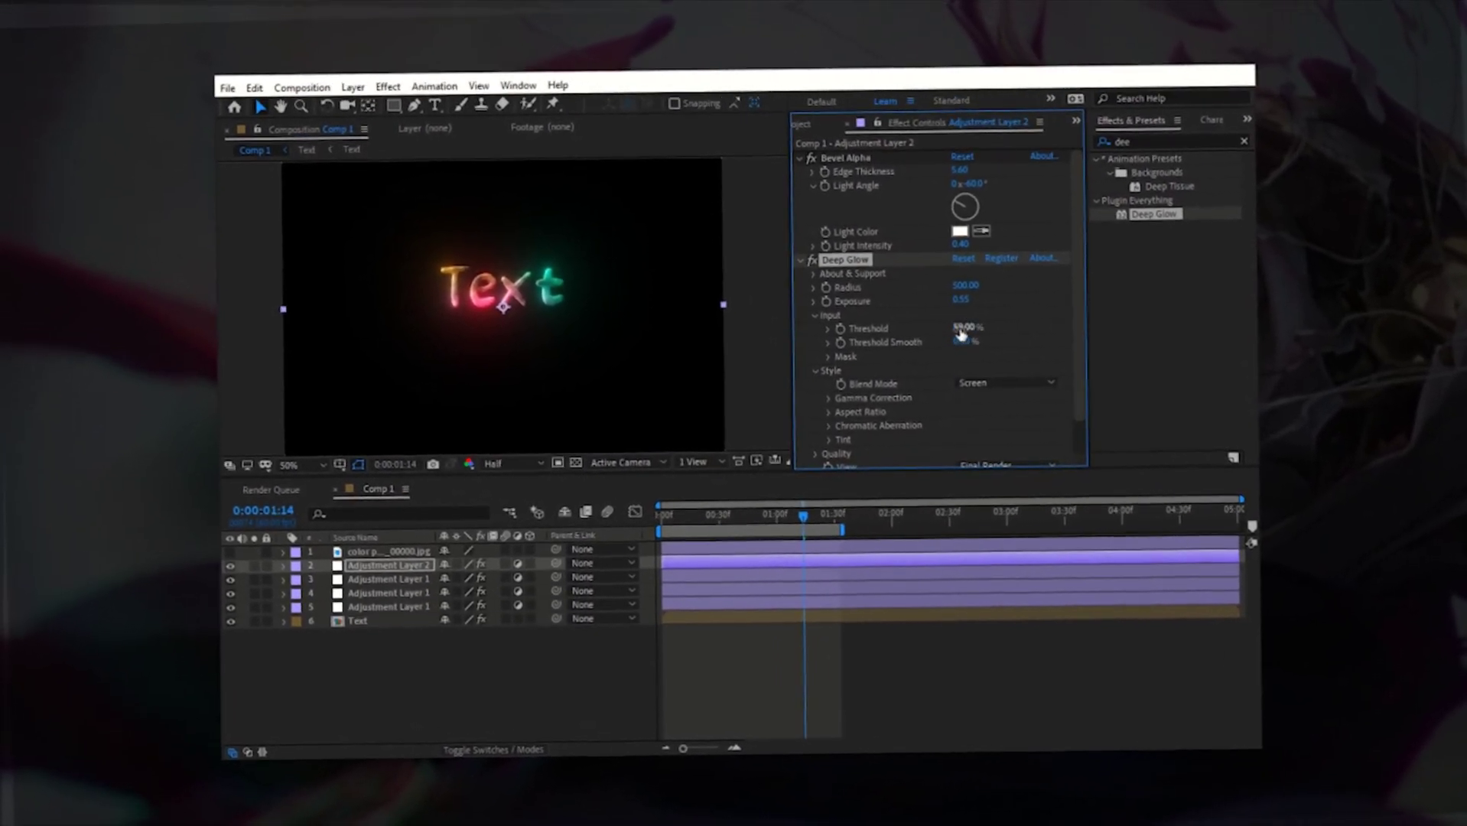
left_click(957, 318)
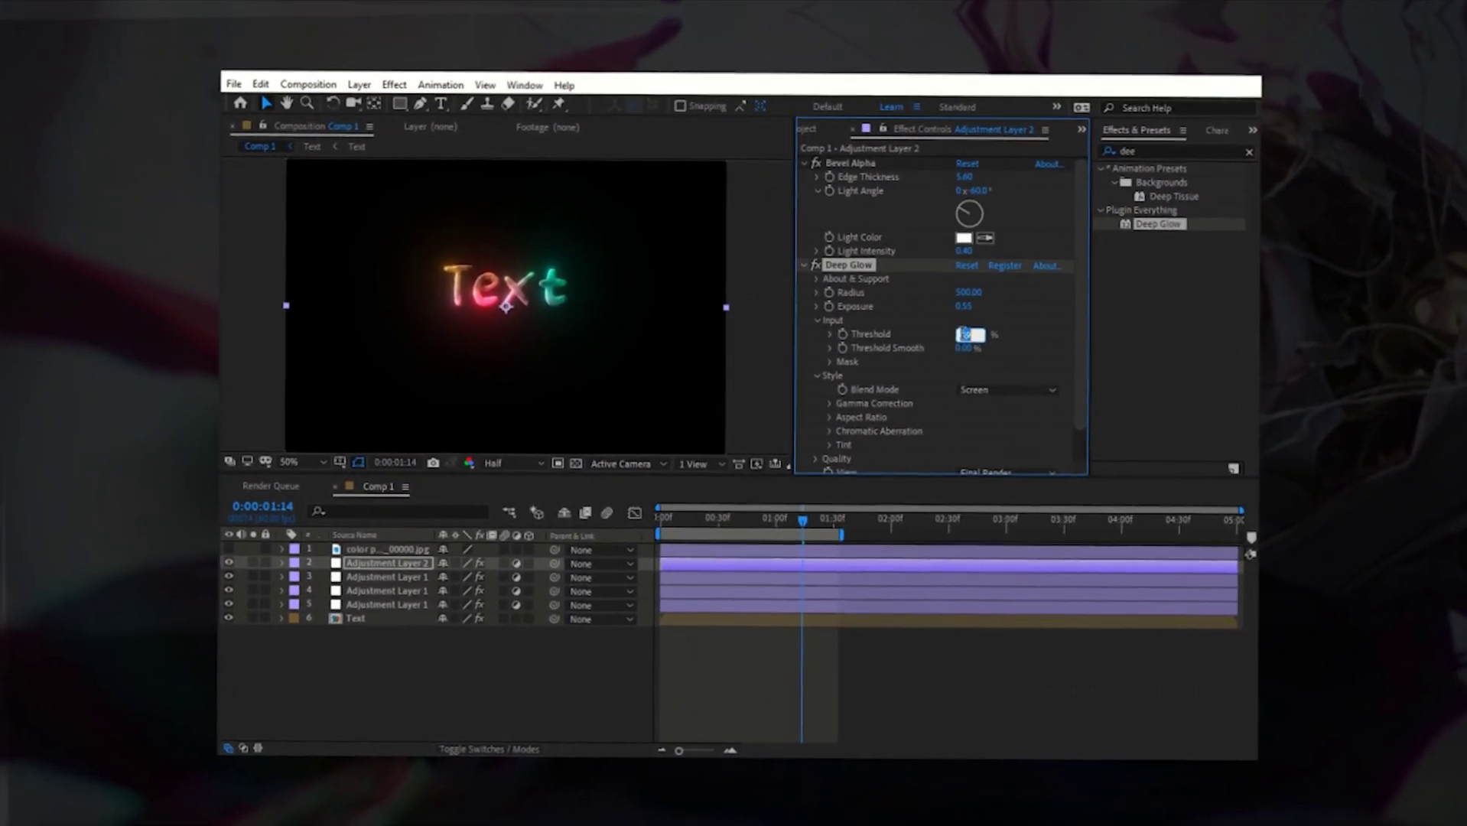
type("51")
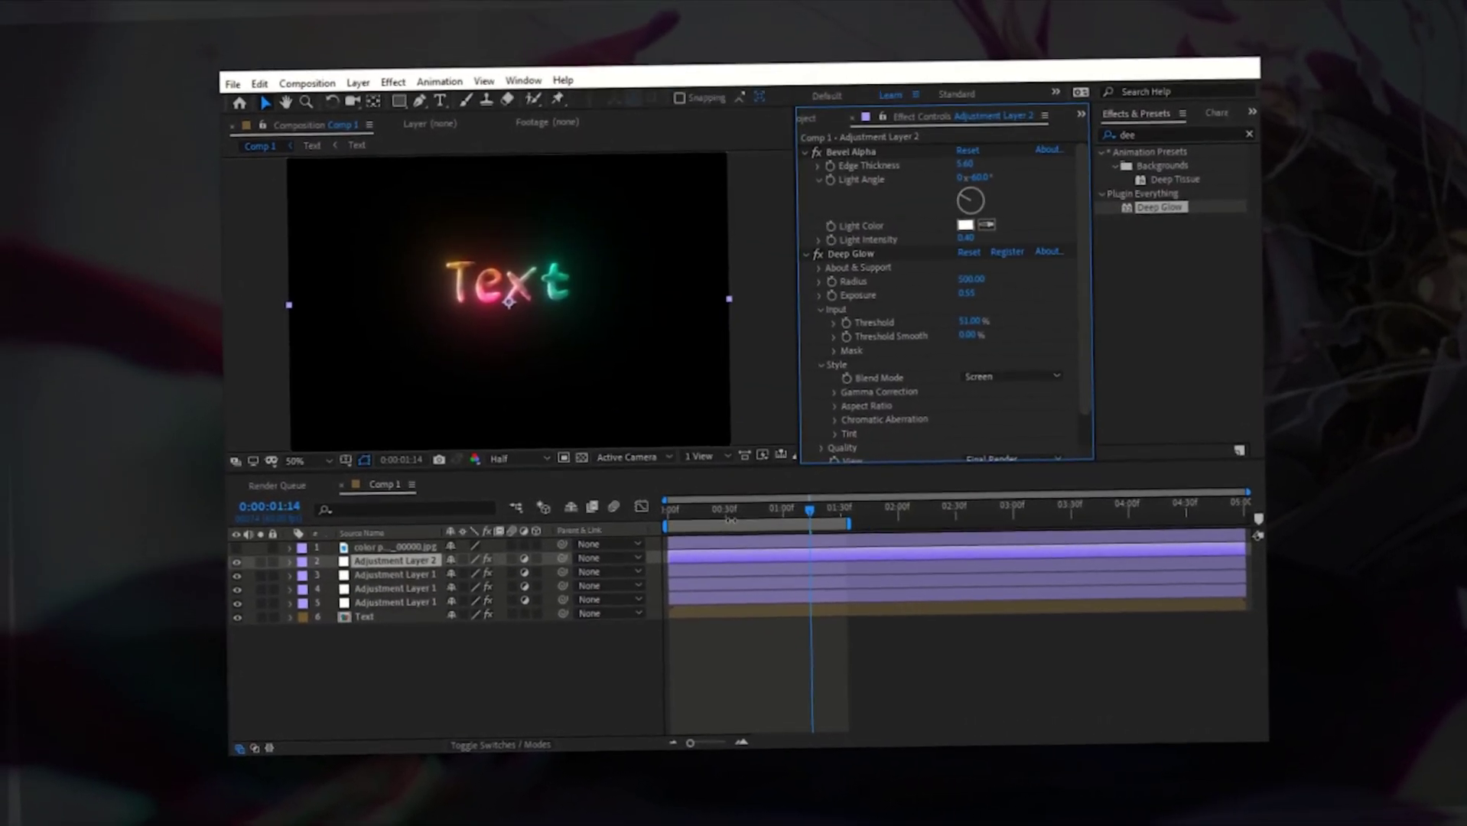
left_click_drag(812, 508, 618, 522)
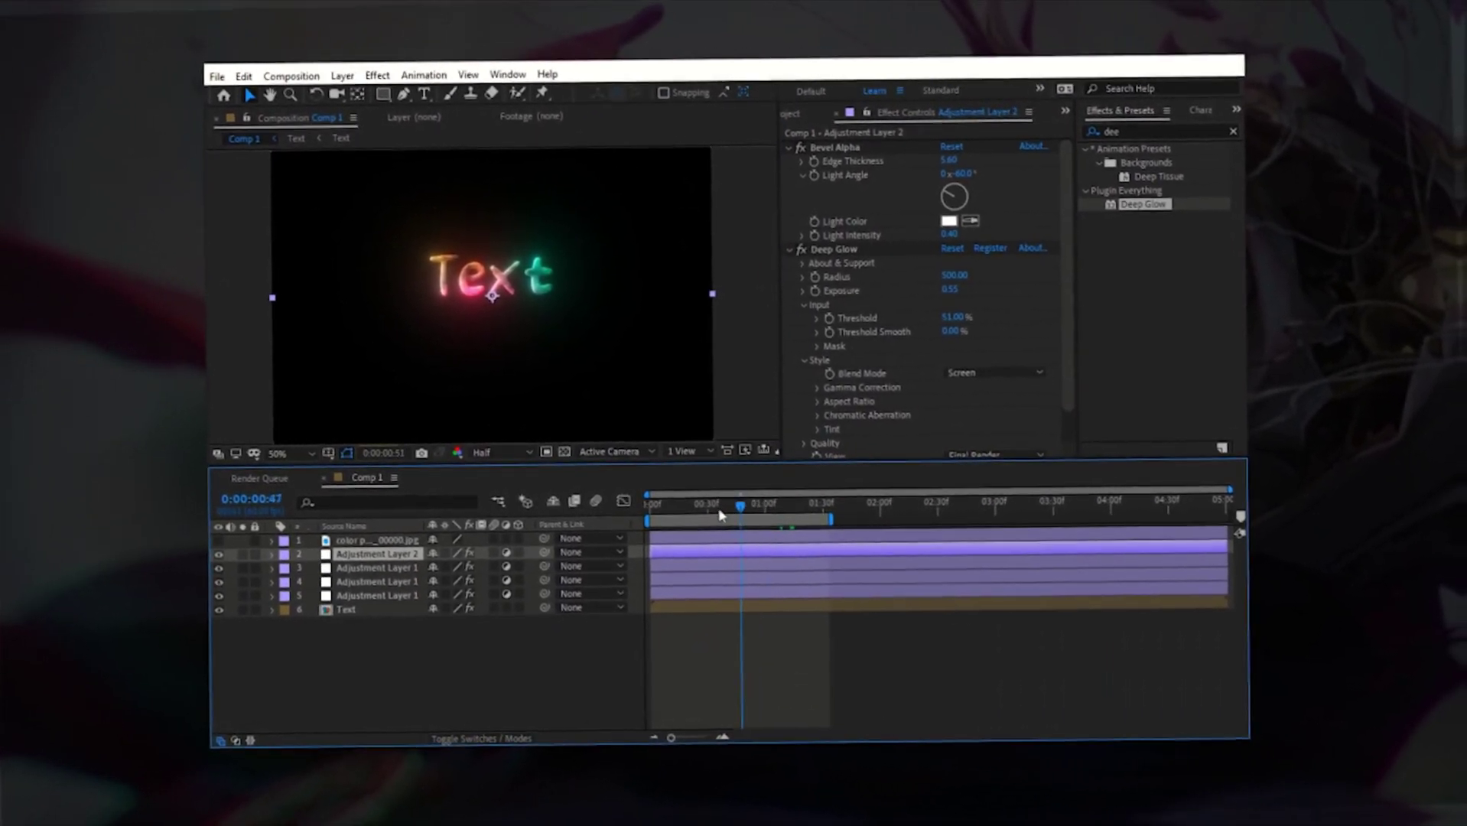
key("space")
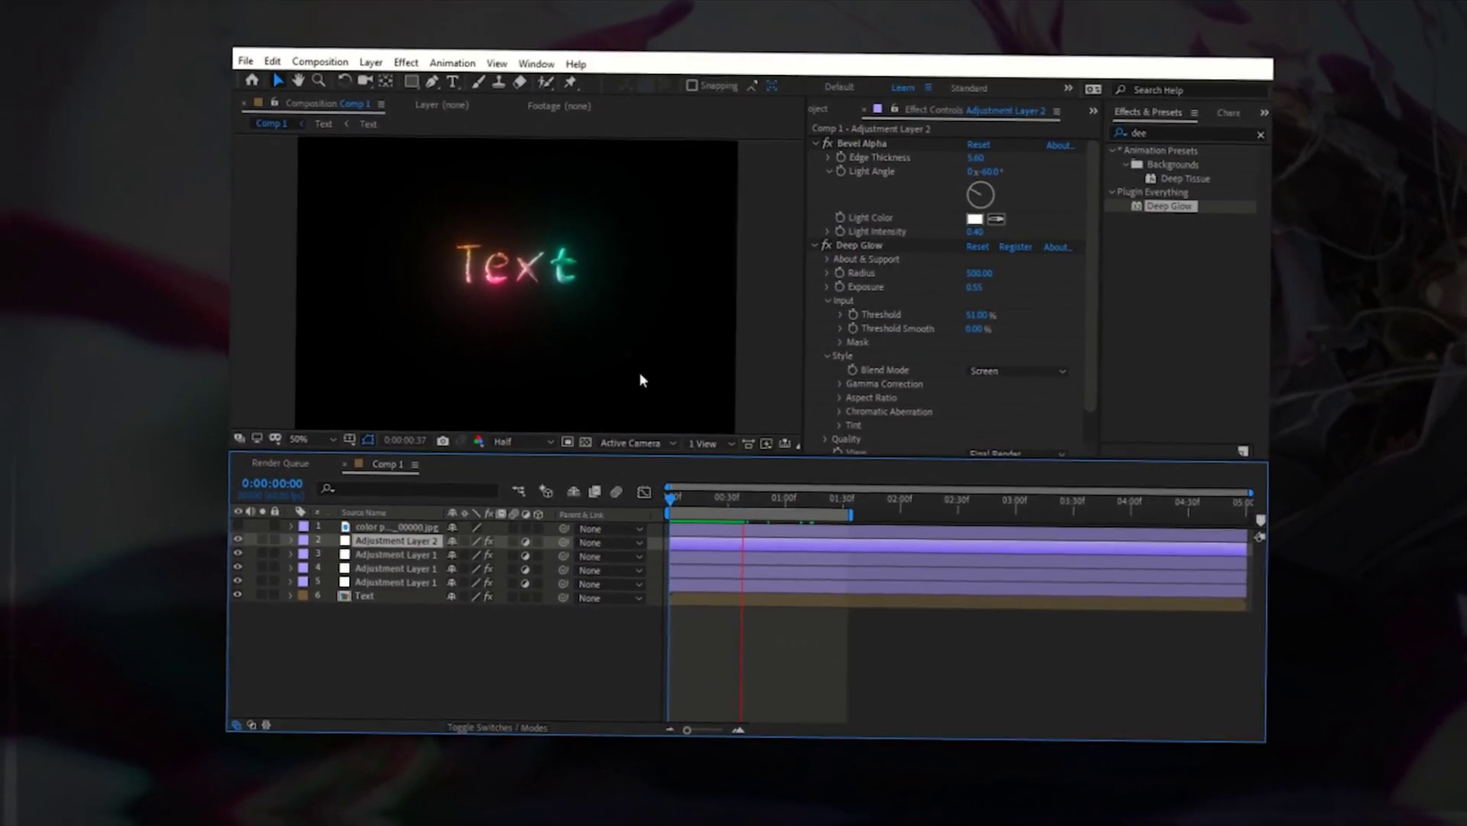
scroll(570, 308, "down", 1)
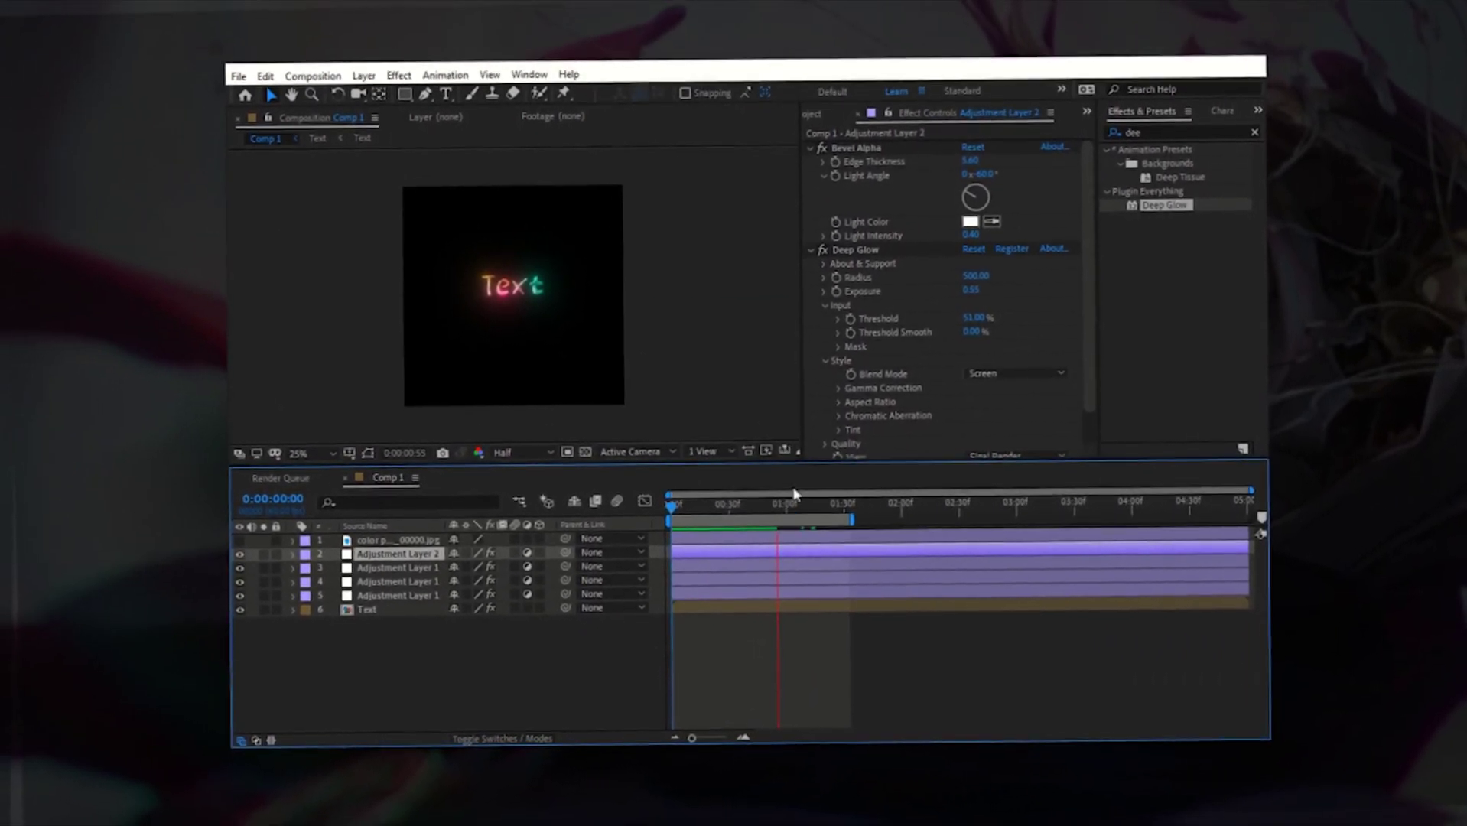